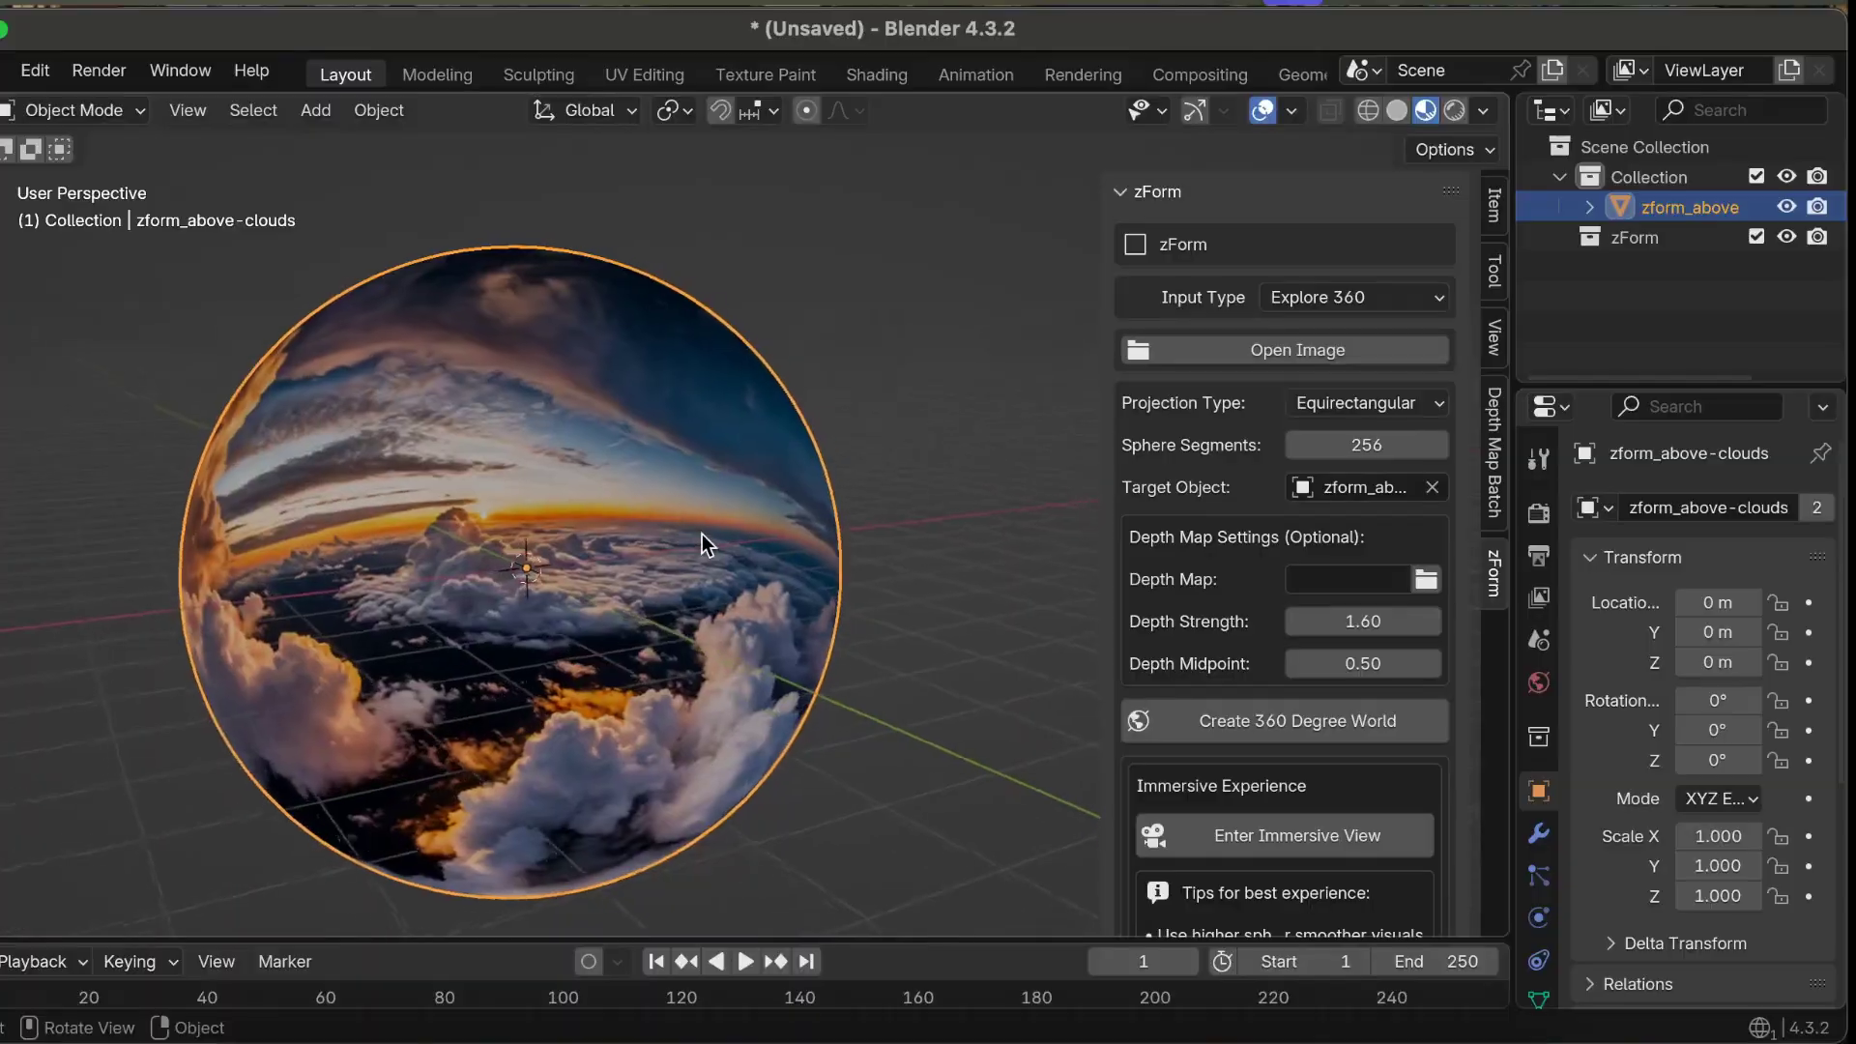
# - Inspect the cloud sphere from several angles and fly the immersive camera forward toward the sunset cloud
pyautogui.scroll(-5, 701, 533)
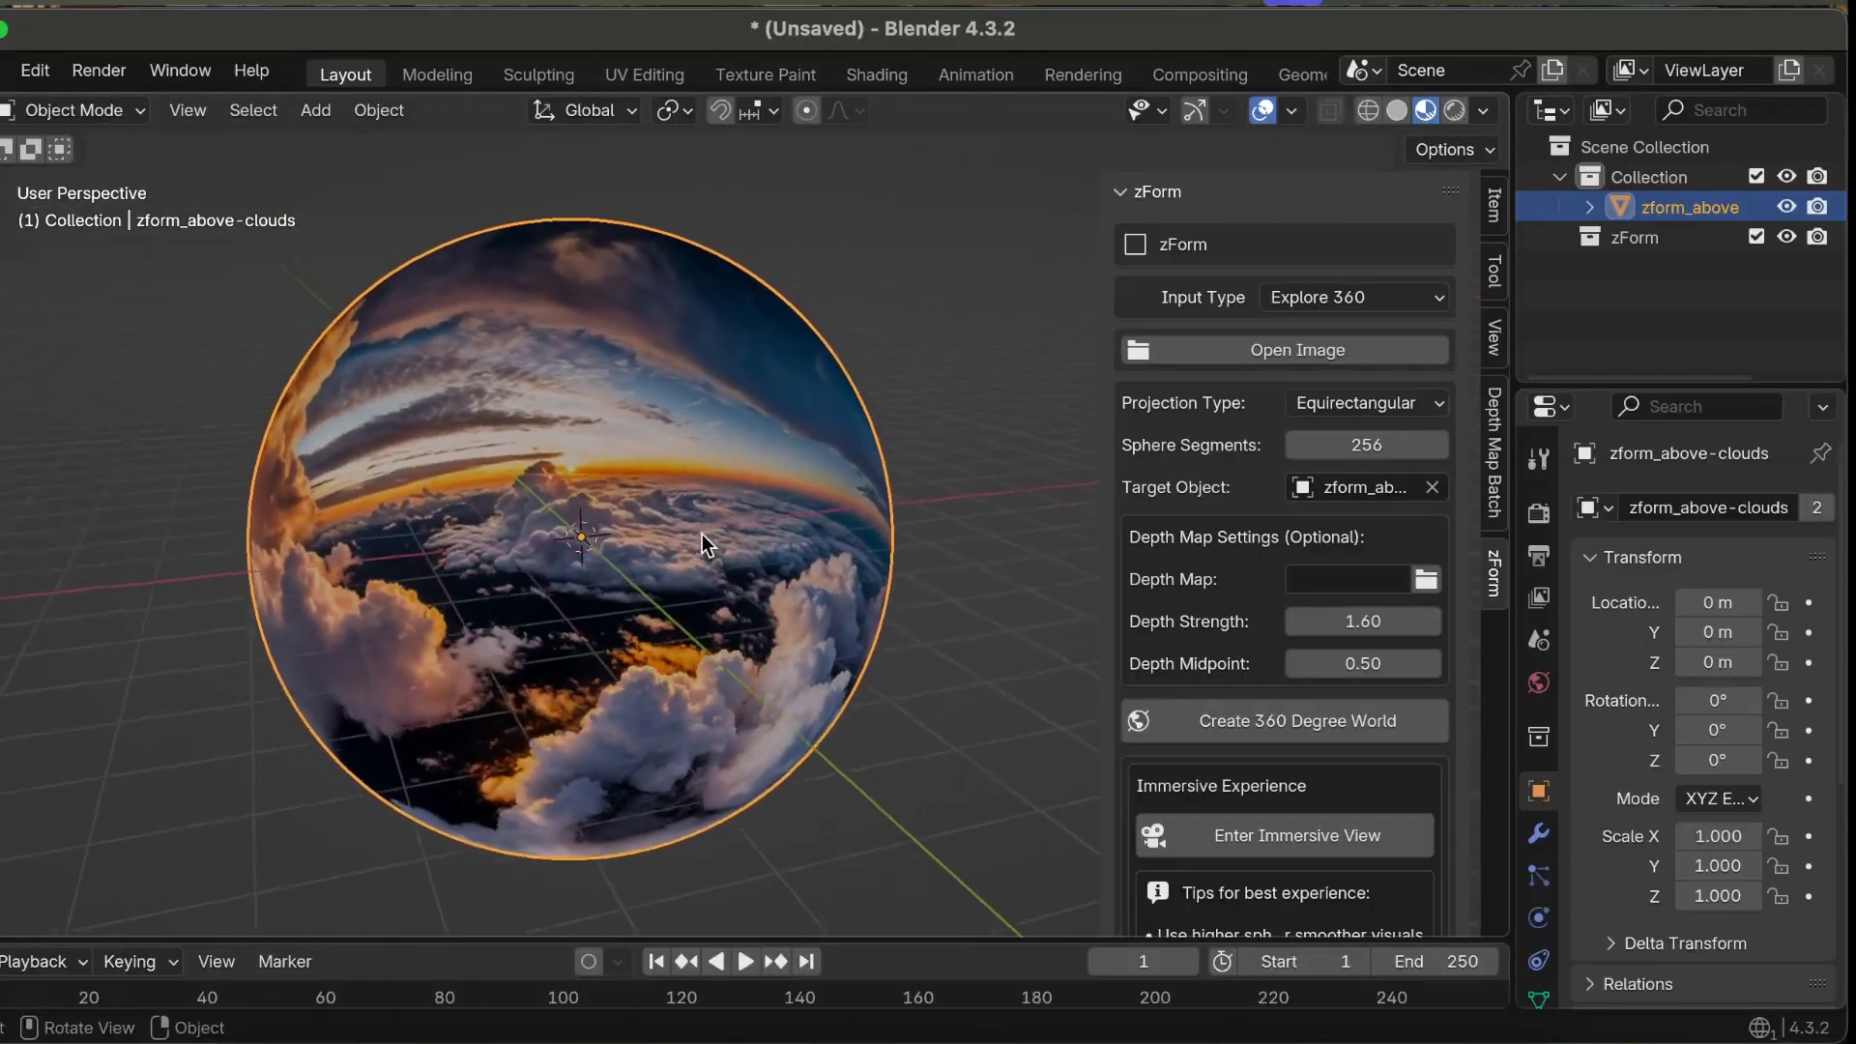
pyautogui.hscroll(-10, 702, 534)
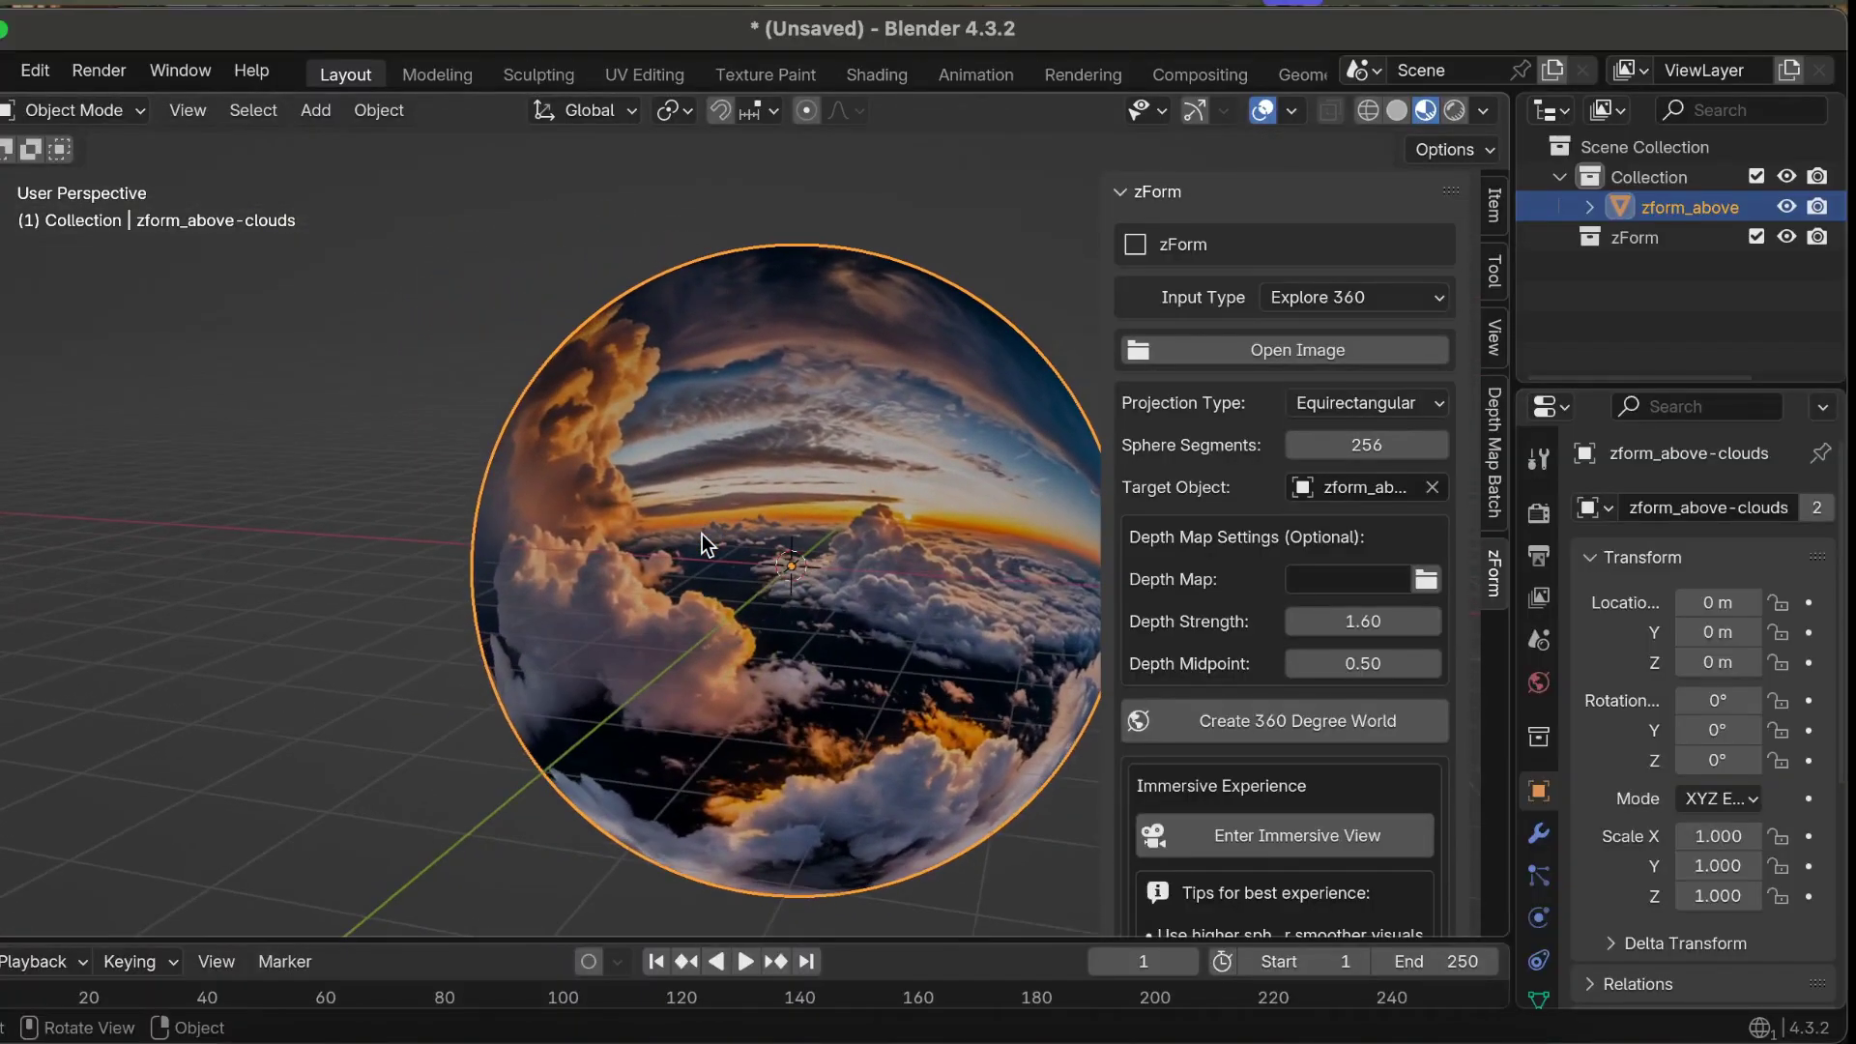
pyautogui.hscroll(-5, 702, 533)
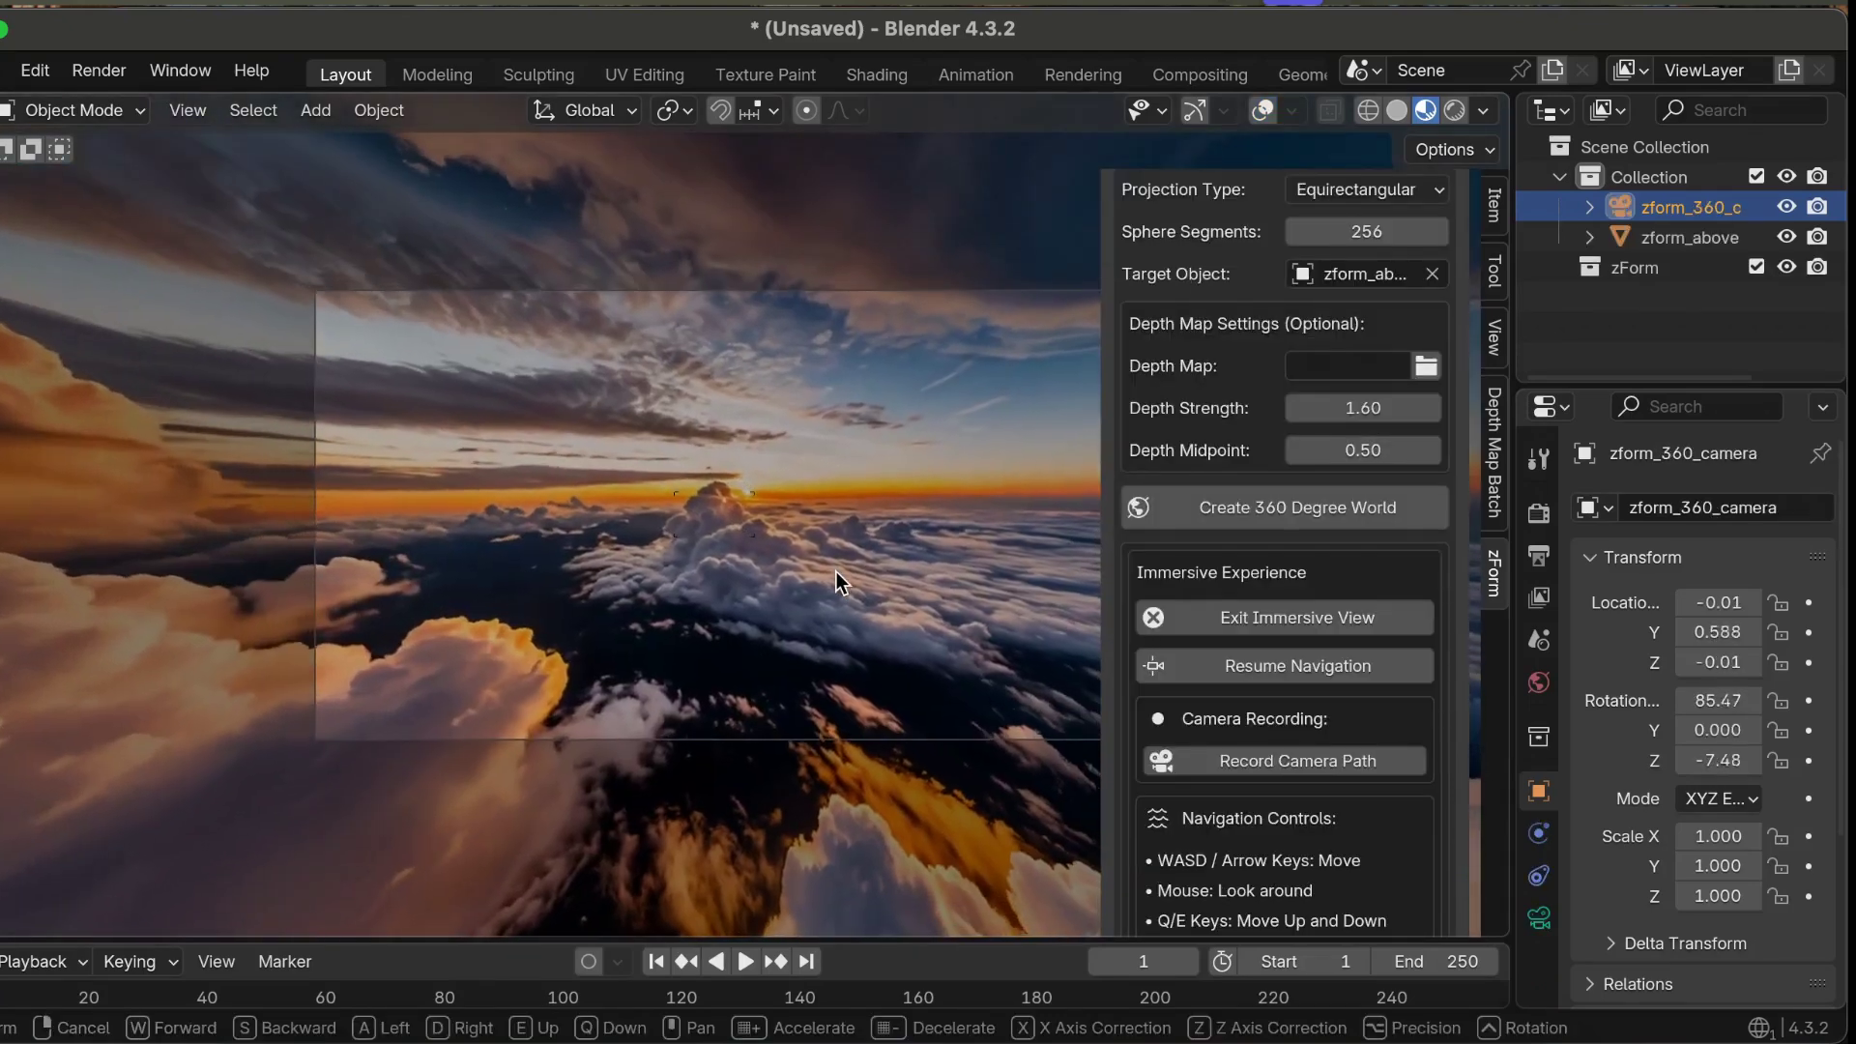
pyautogui.press('w')
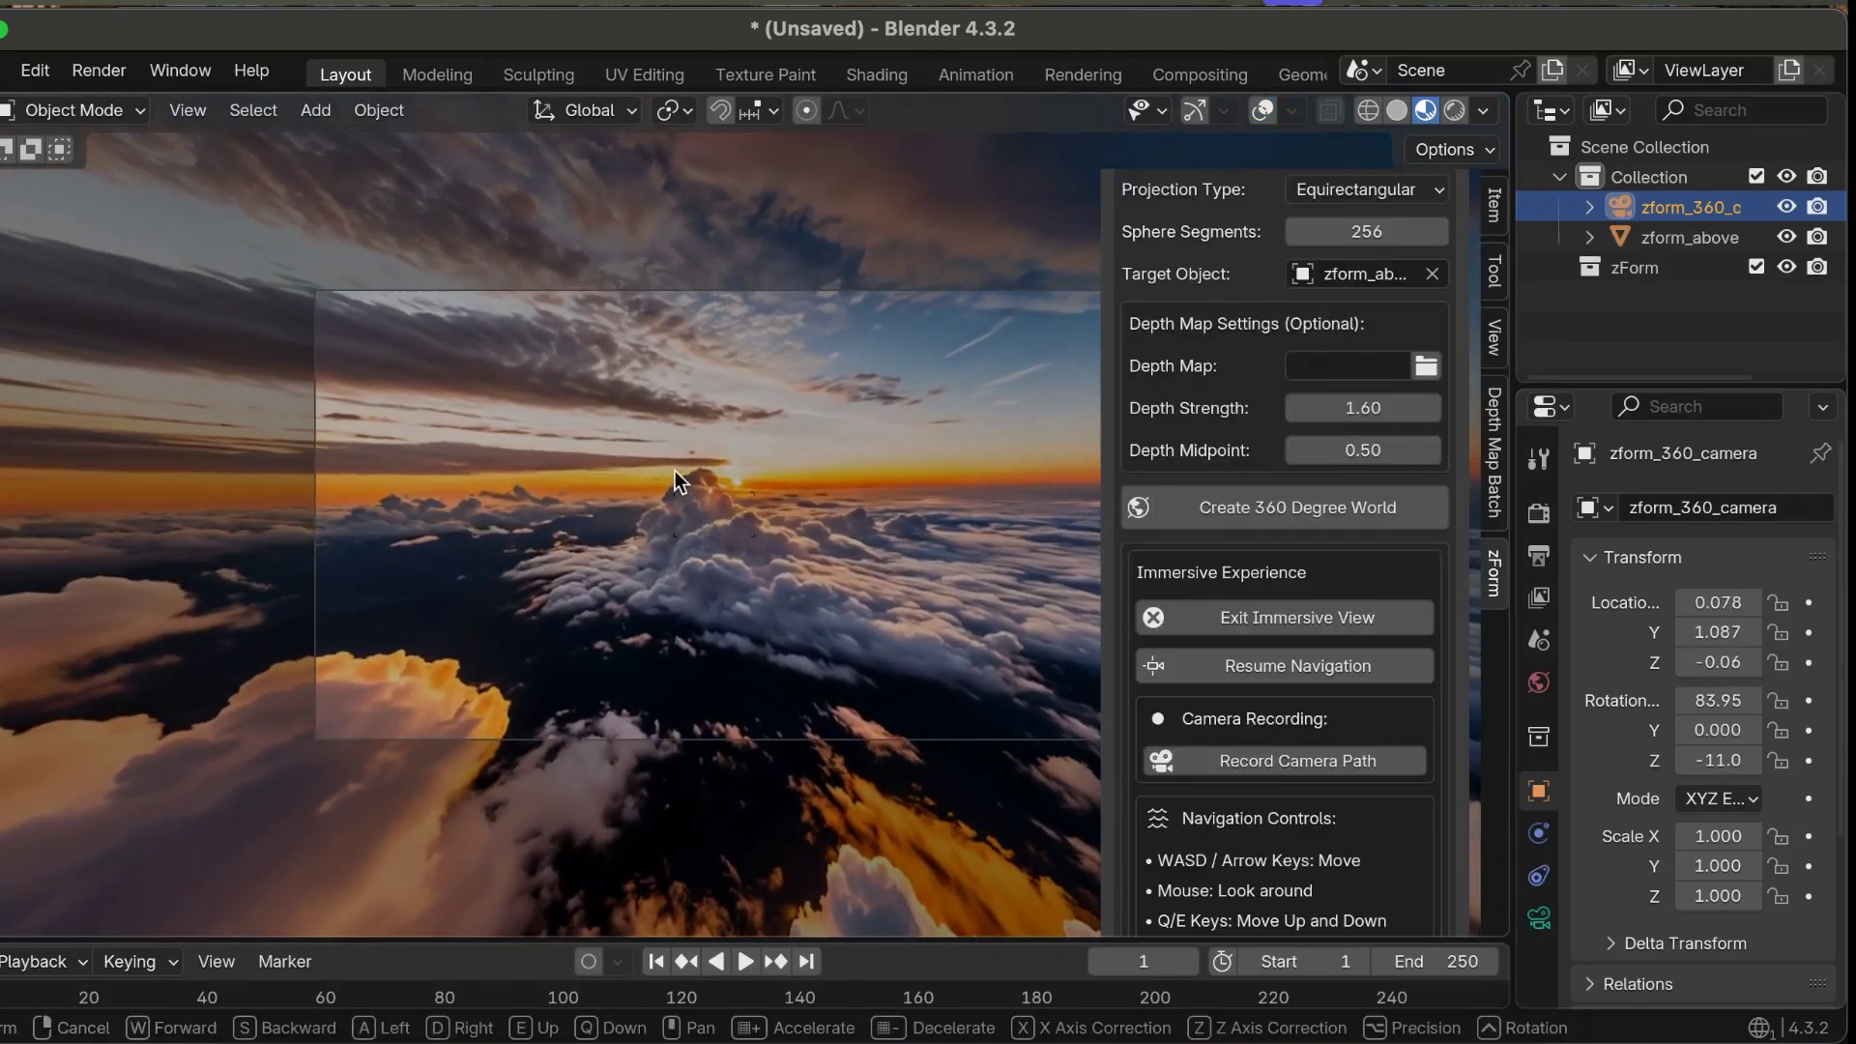
pyautogui.press('w')
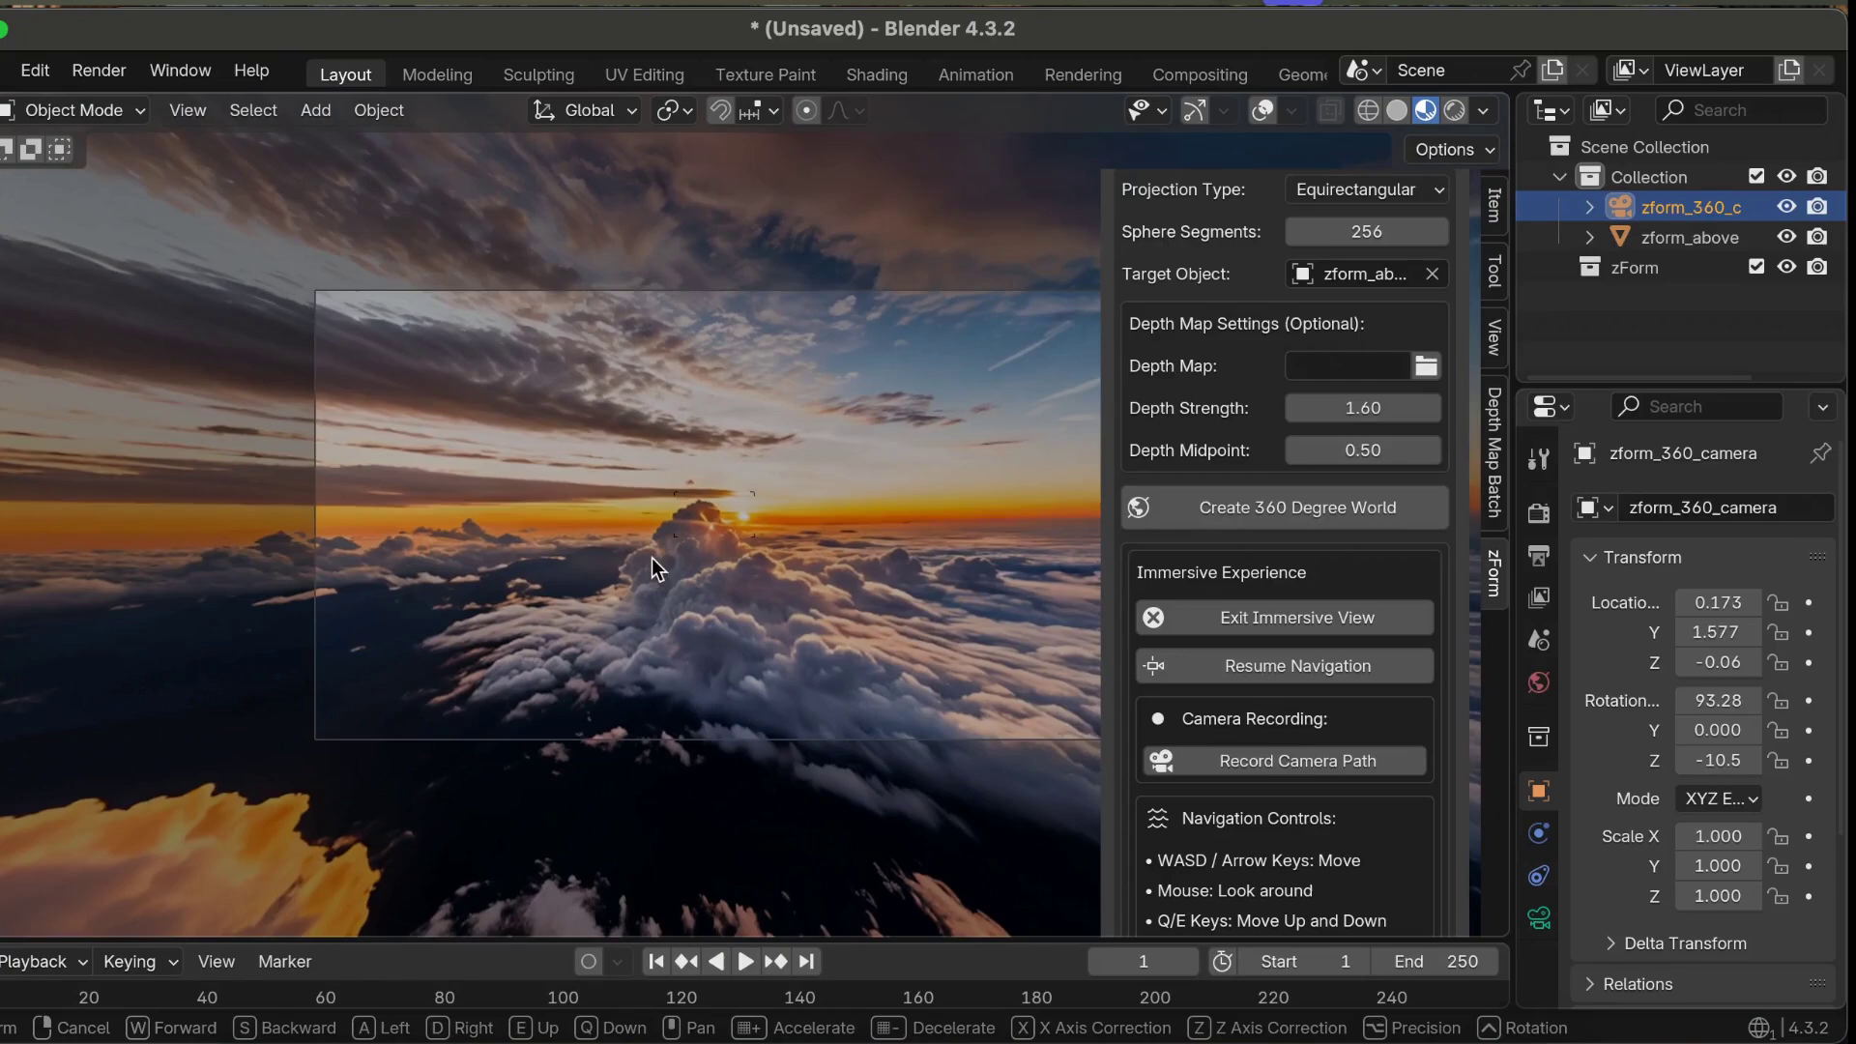
pyautogui.press('w')
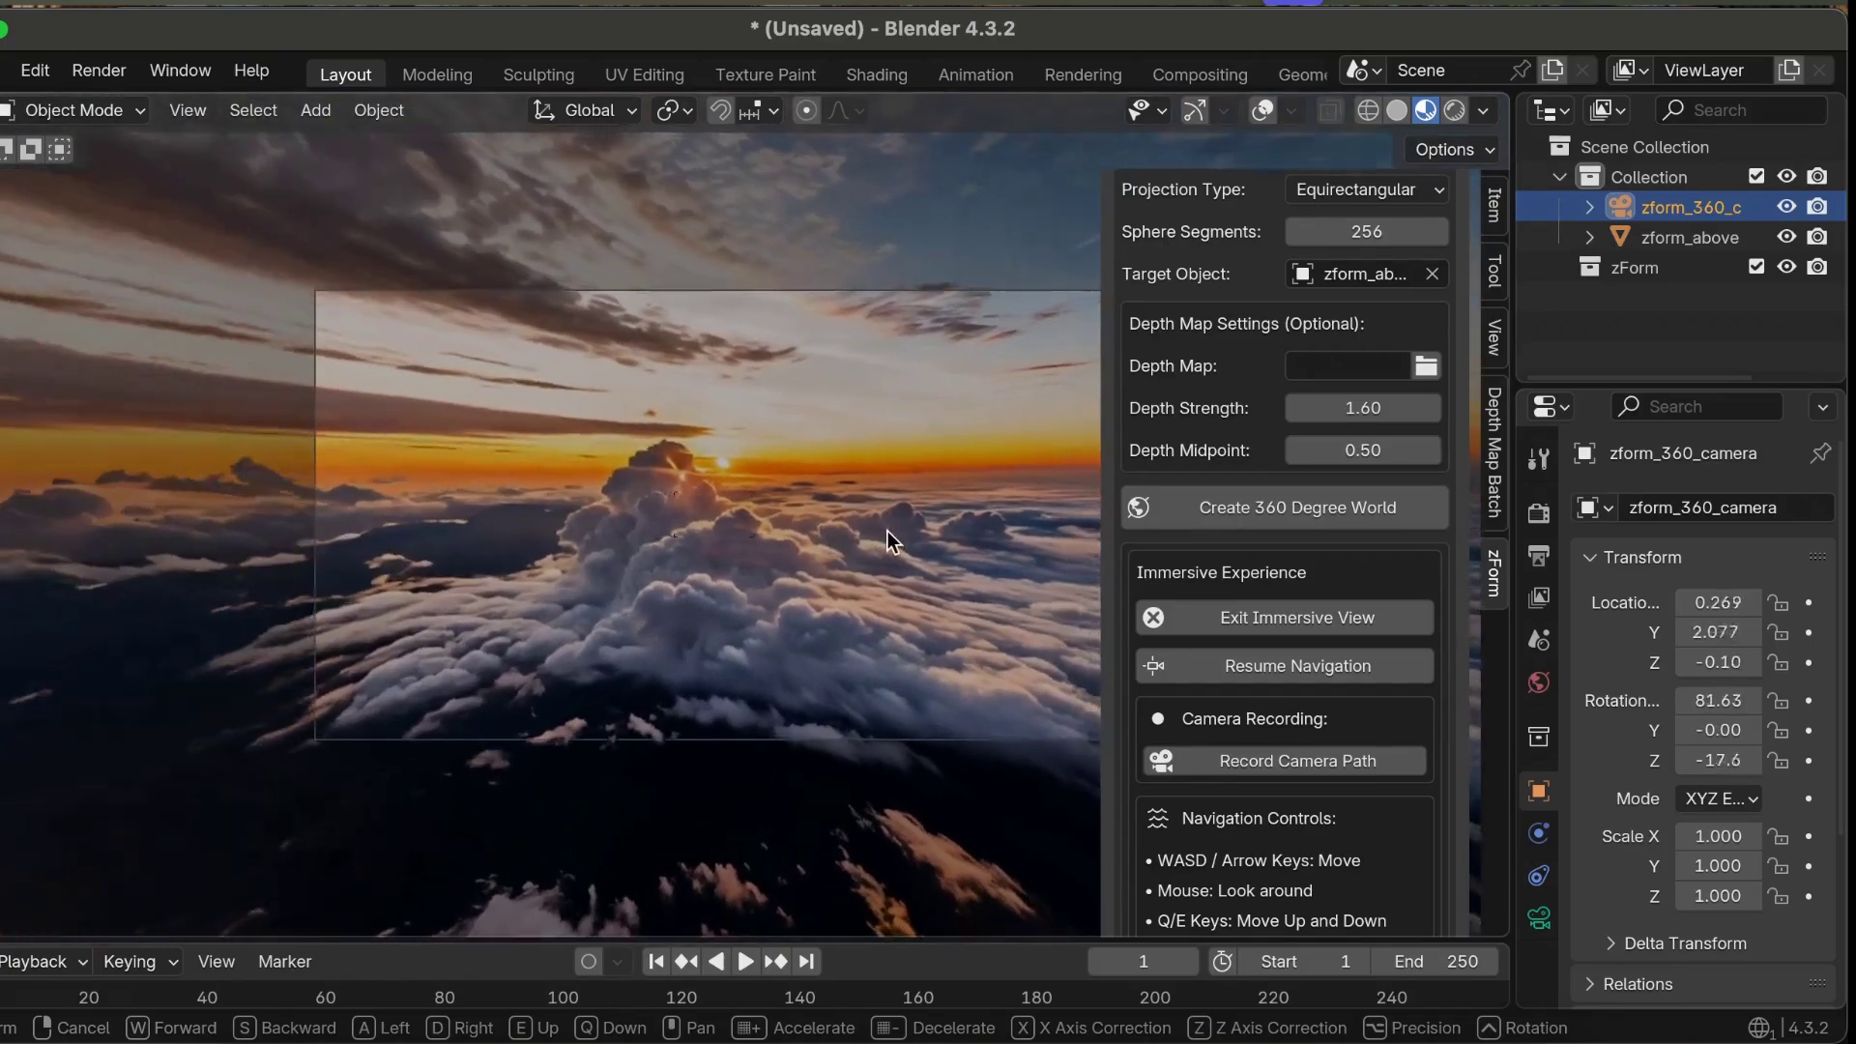
pyautogui.press('w')
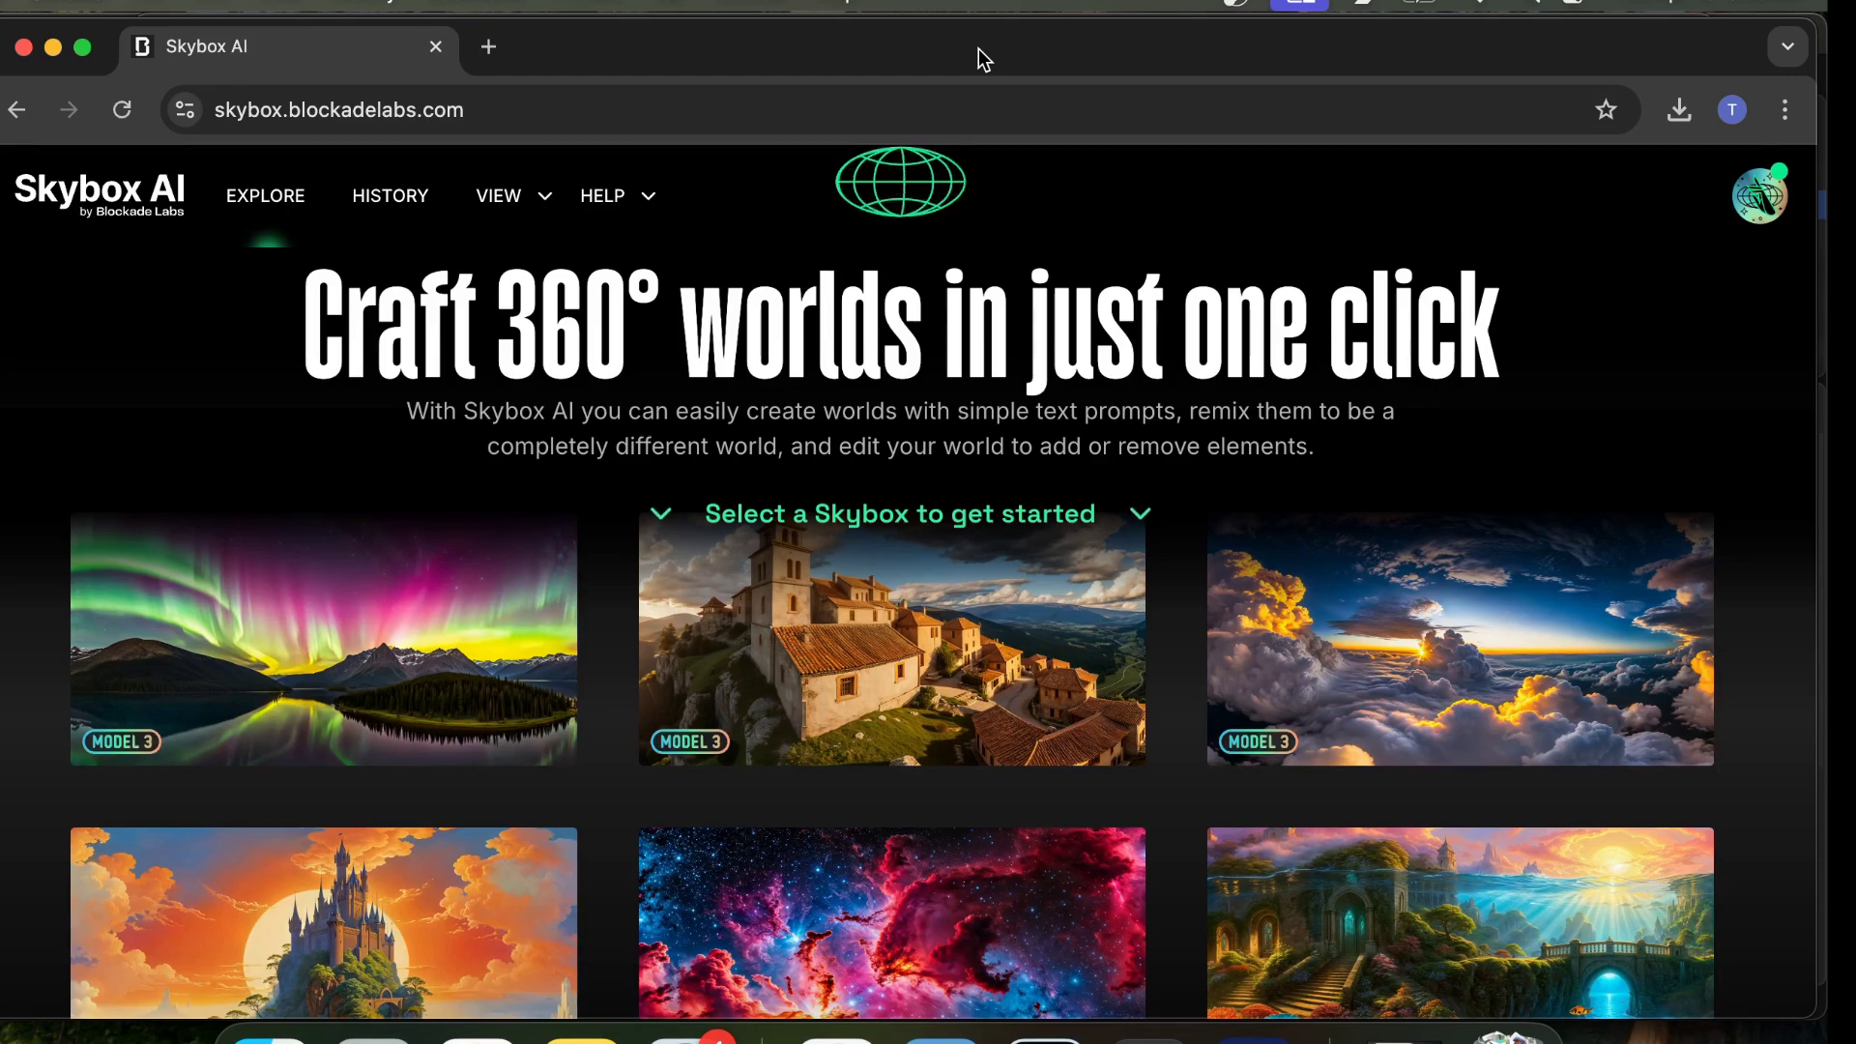
# - Browse the starter worlds on Skybox AI and open the one showing a sunset above the clouds
pyautogui.scroll(1, 1027, 328)
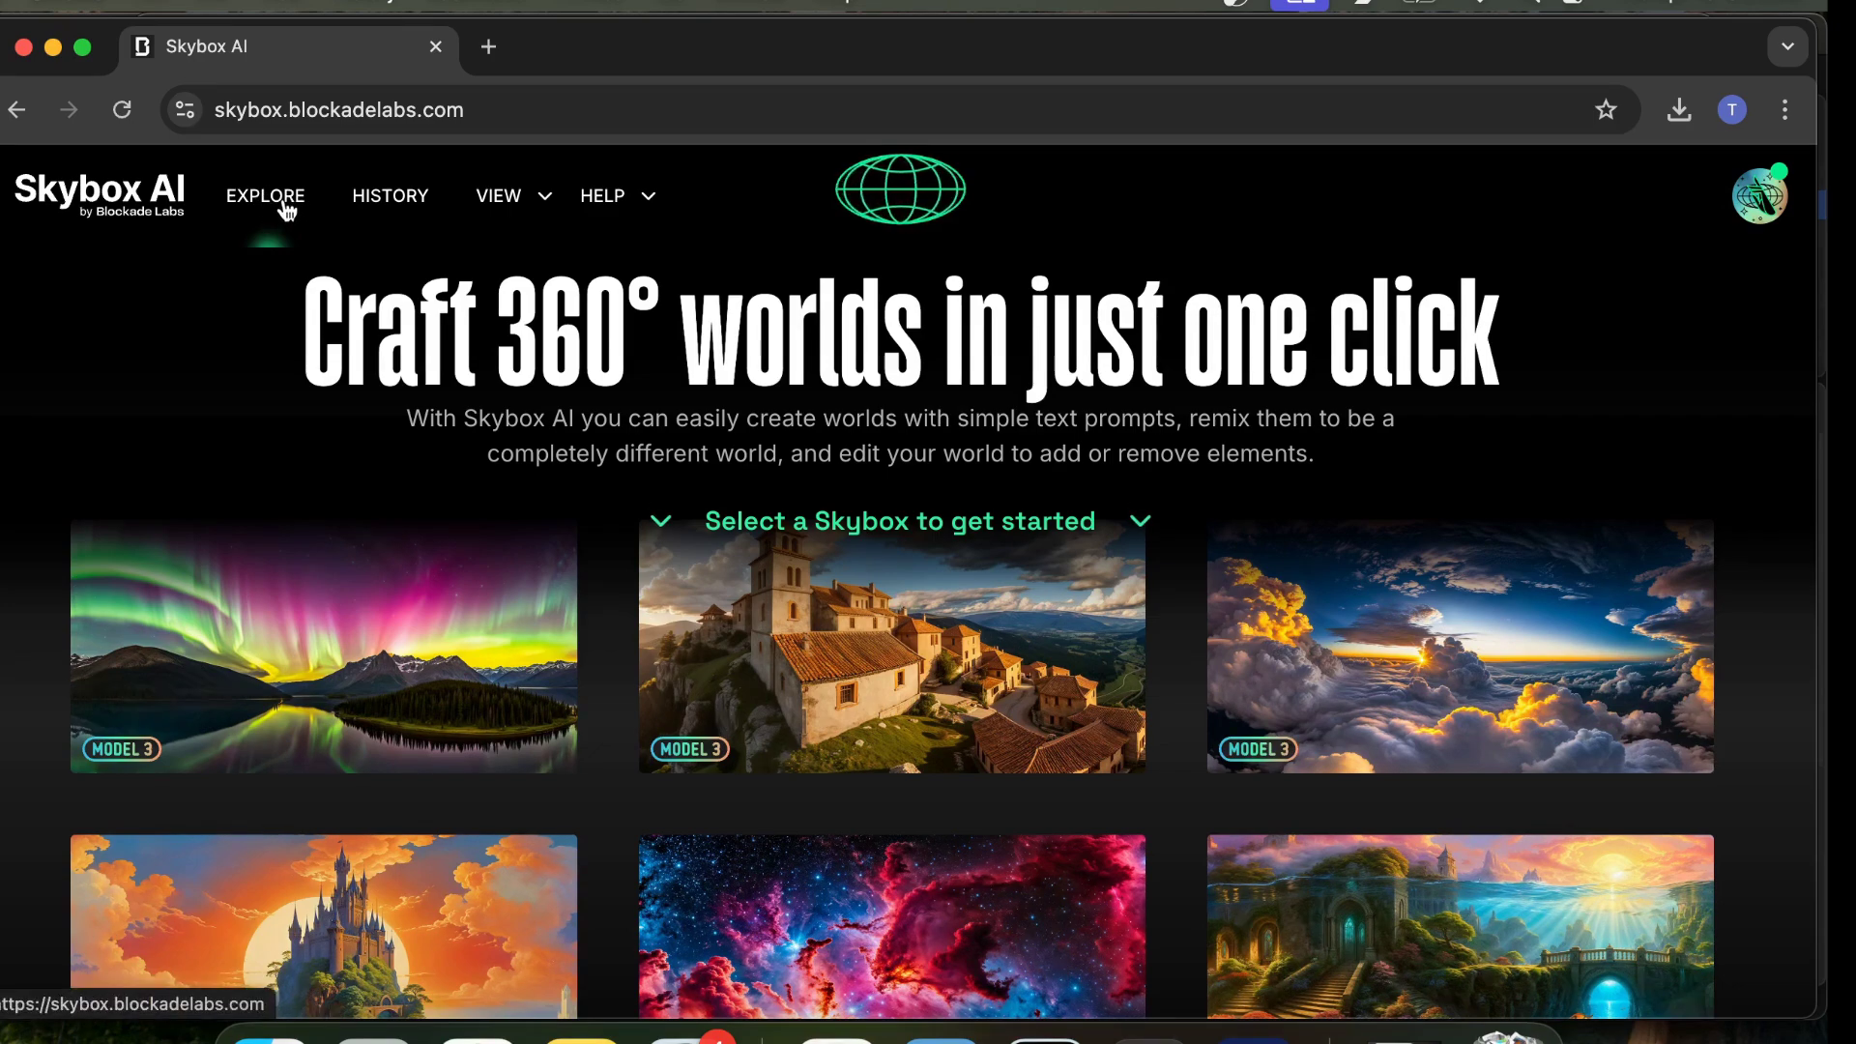
pyautogui.scroll(2, 590, 484)
pyautogui.scroll(-2, 591, 498)
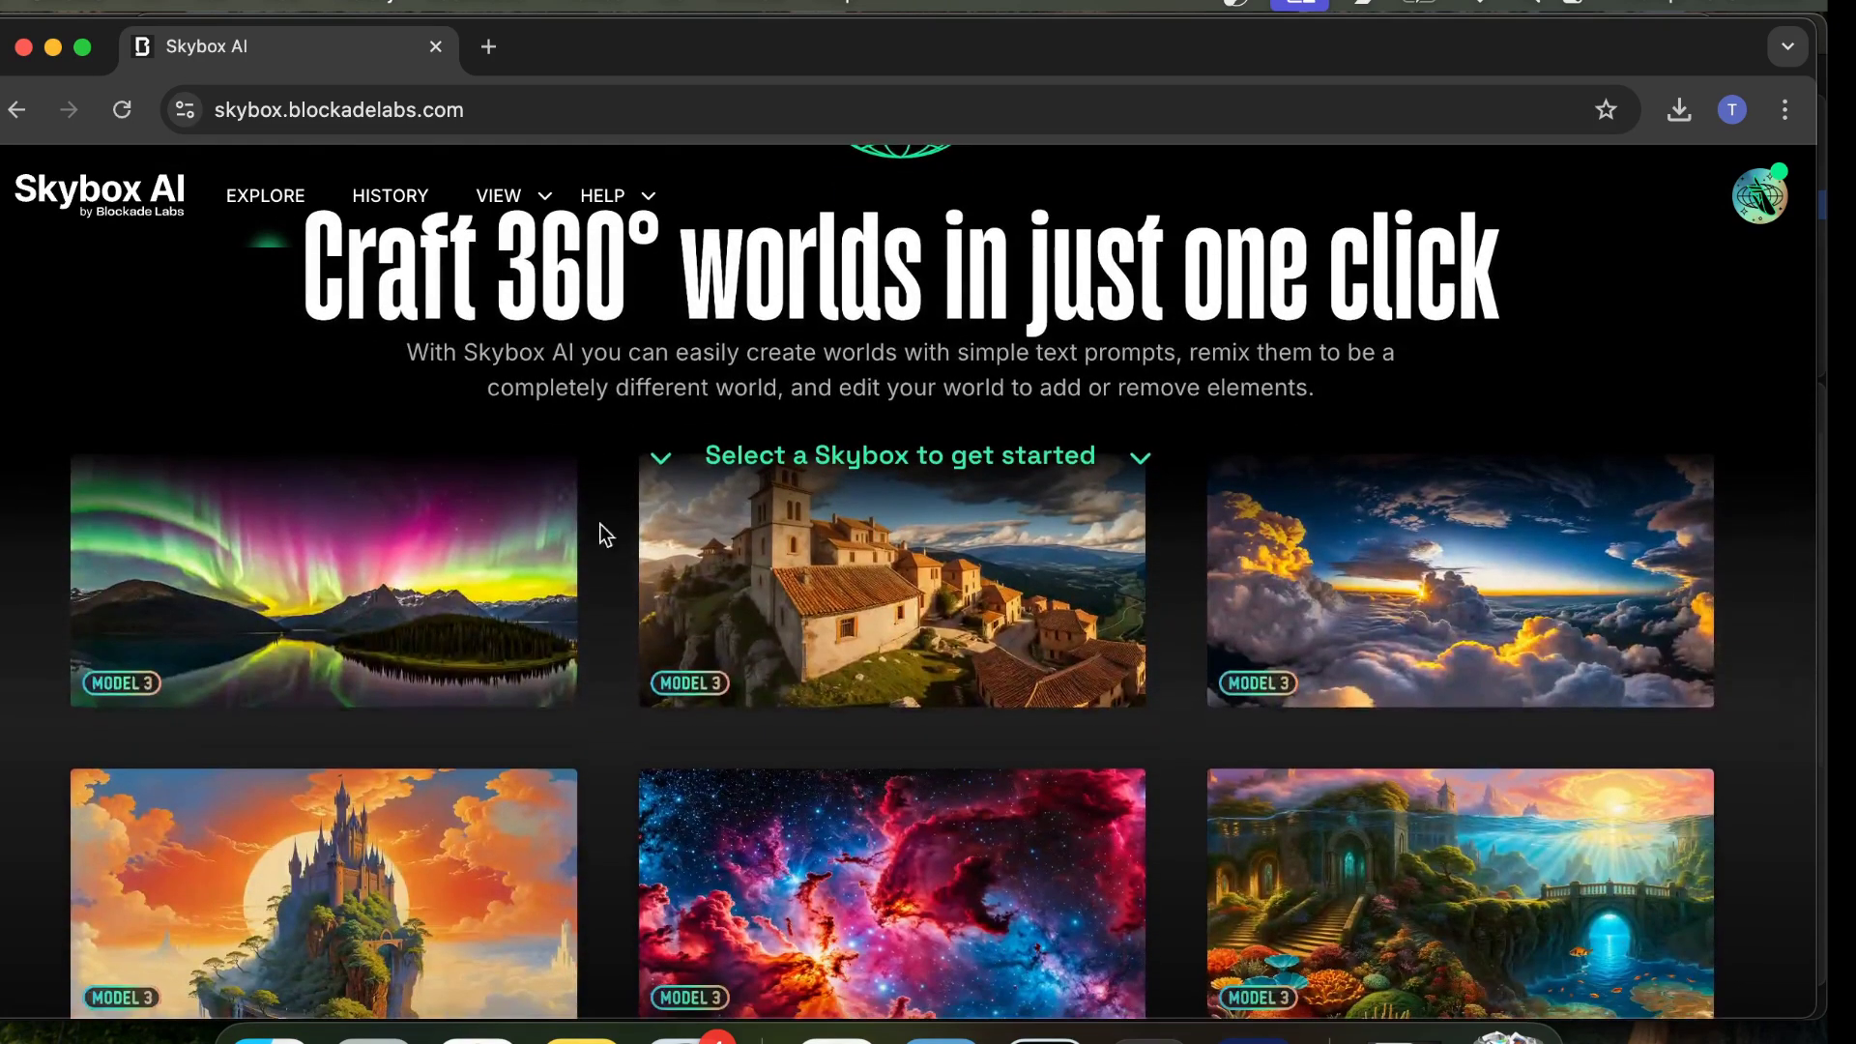
pyautogui.scroll(-4, 607, 571)
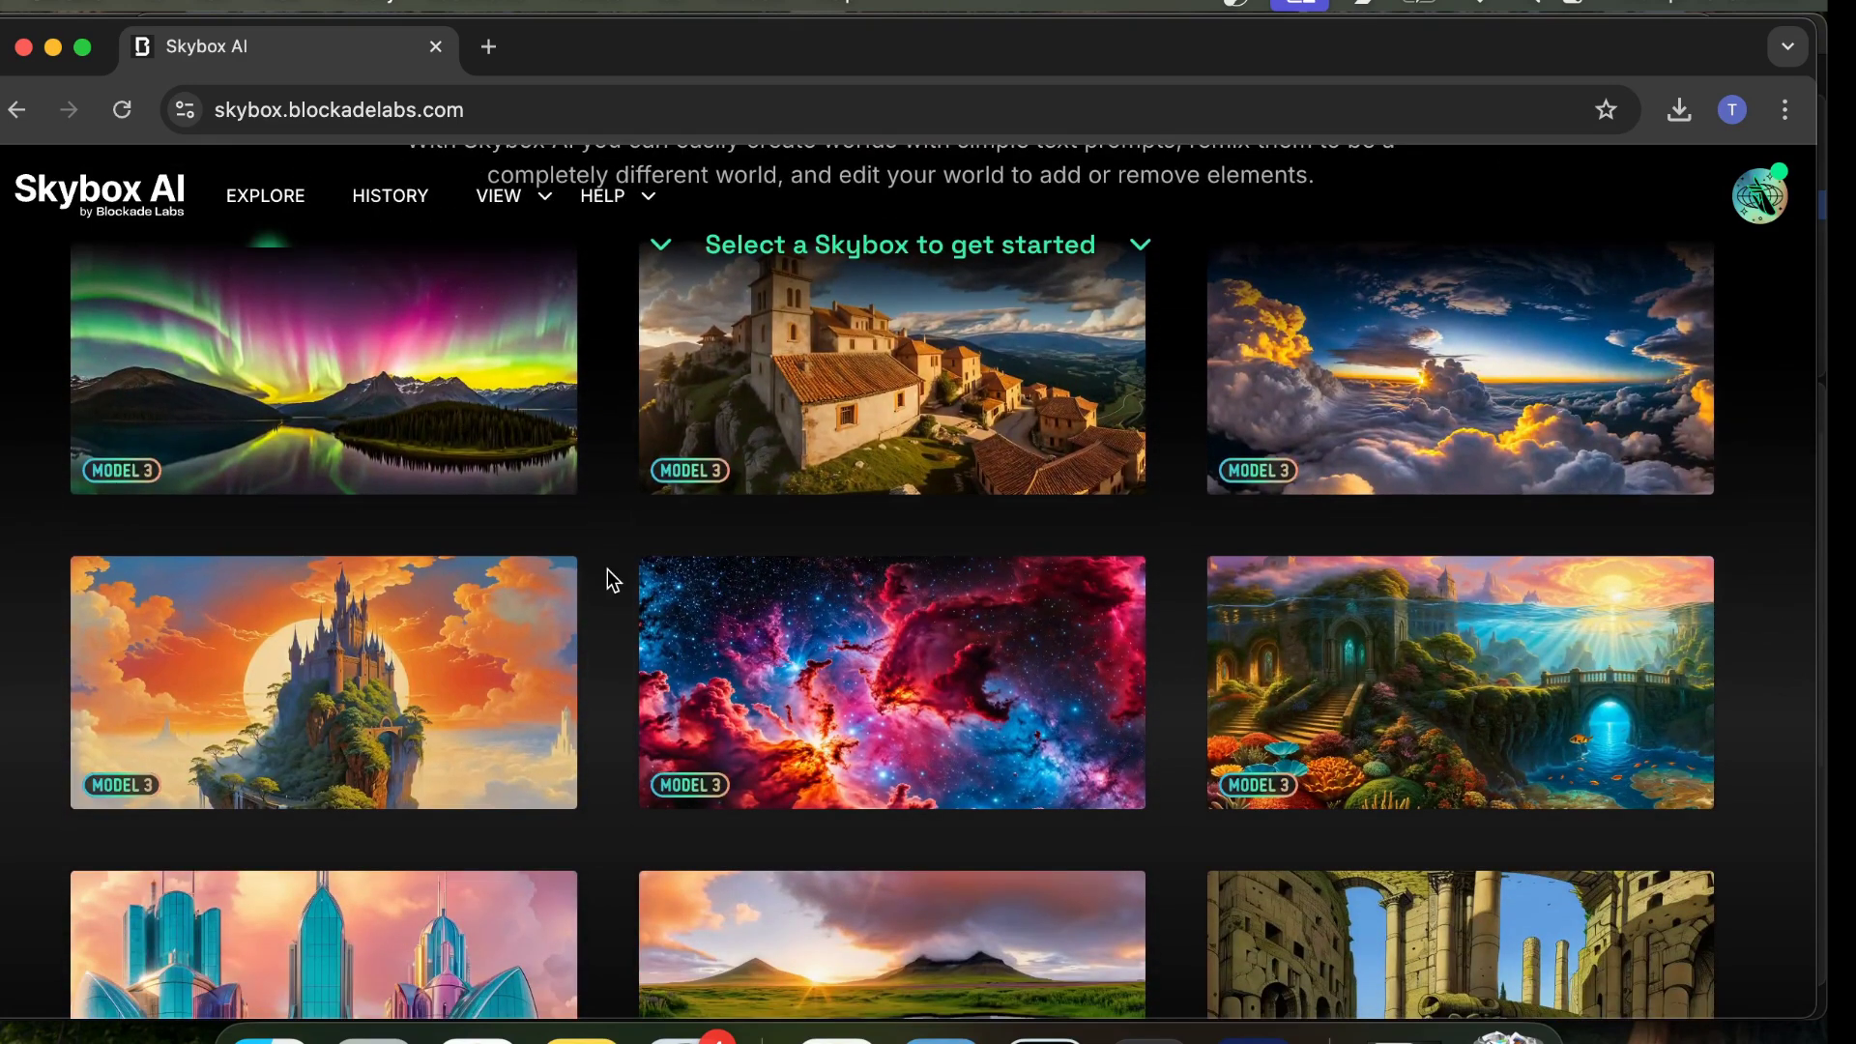
pyautogui.scroll(-5, 607, 570)
pyautogui.scroll(10, 609, 572)
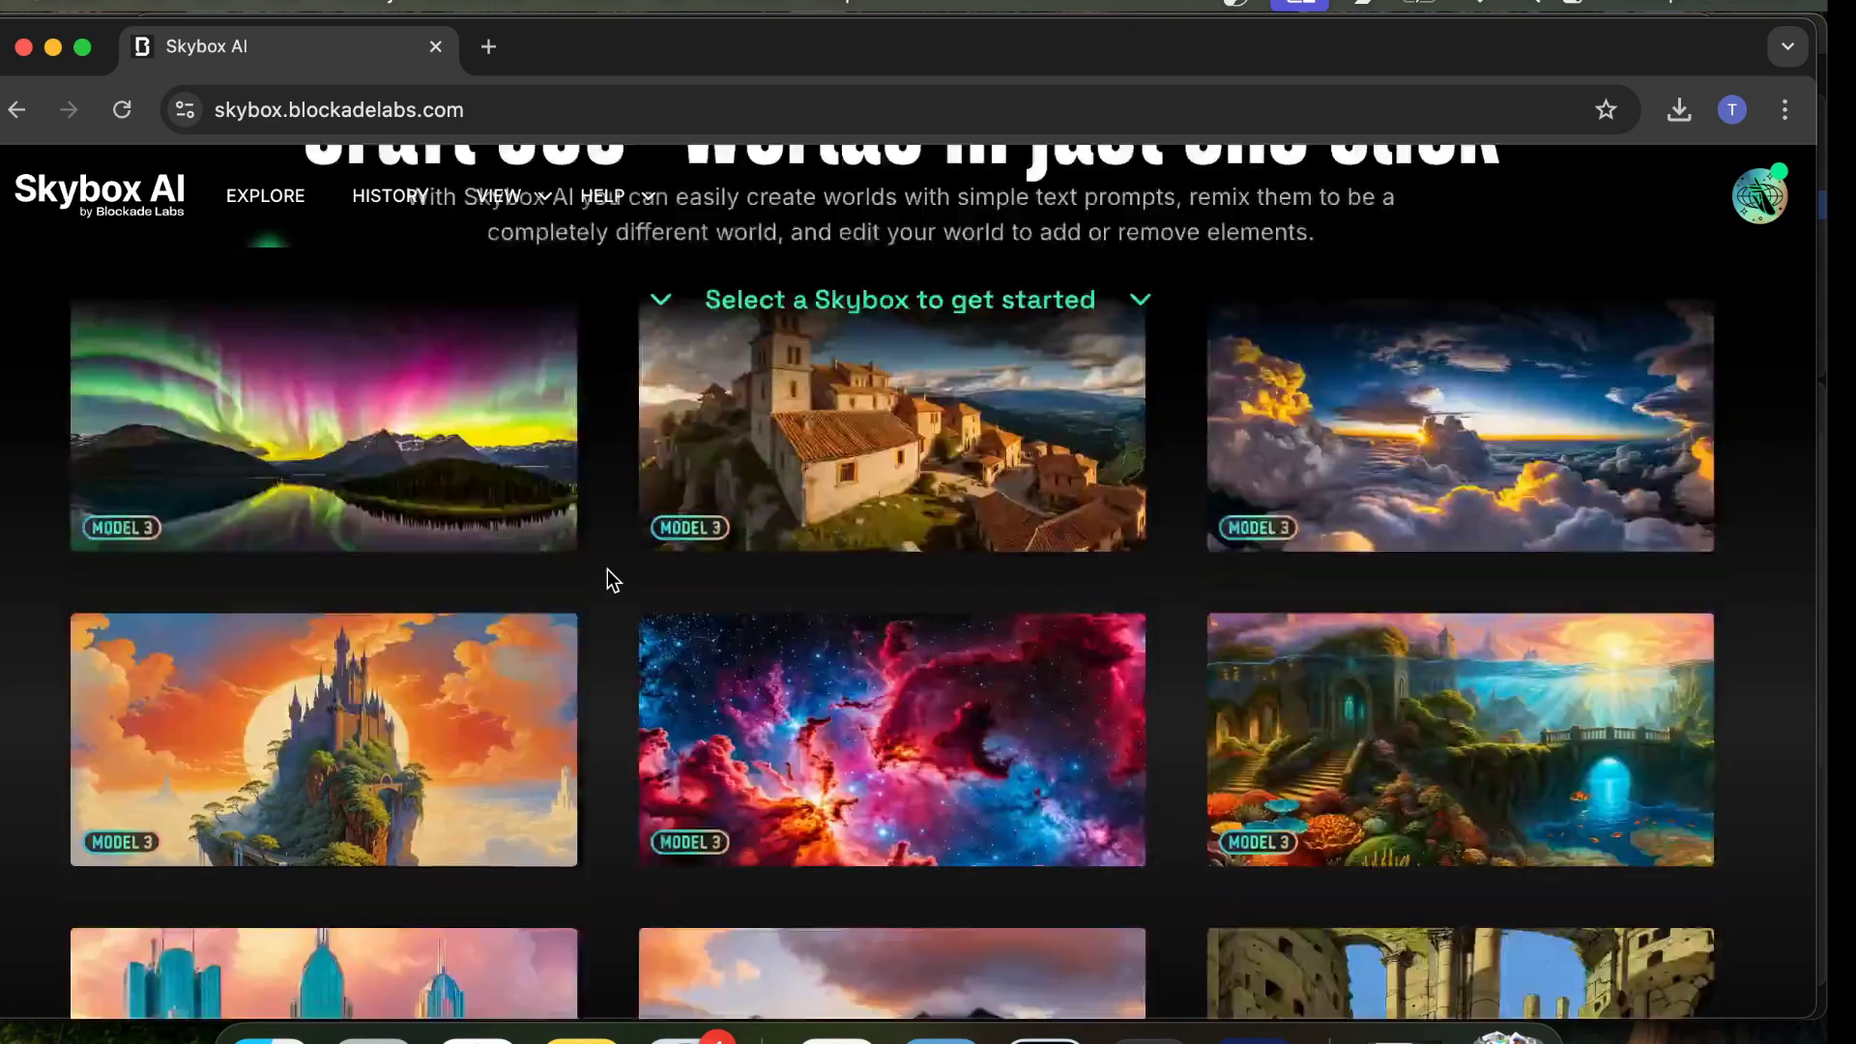
pyautogui.scroll(-2, 624, 570)
pyautogui.moveTo(1374, 660)
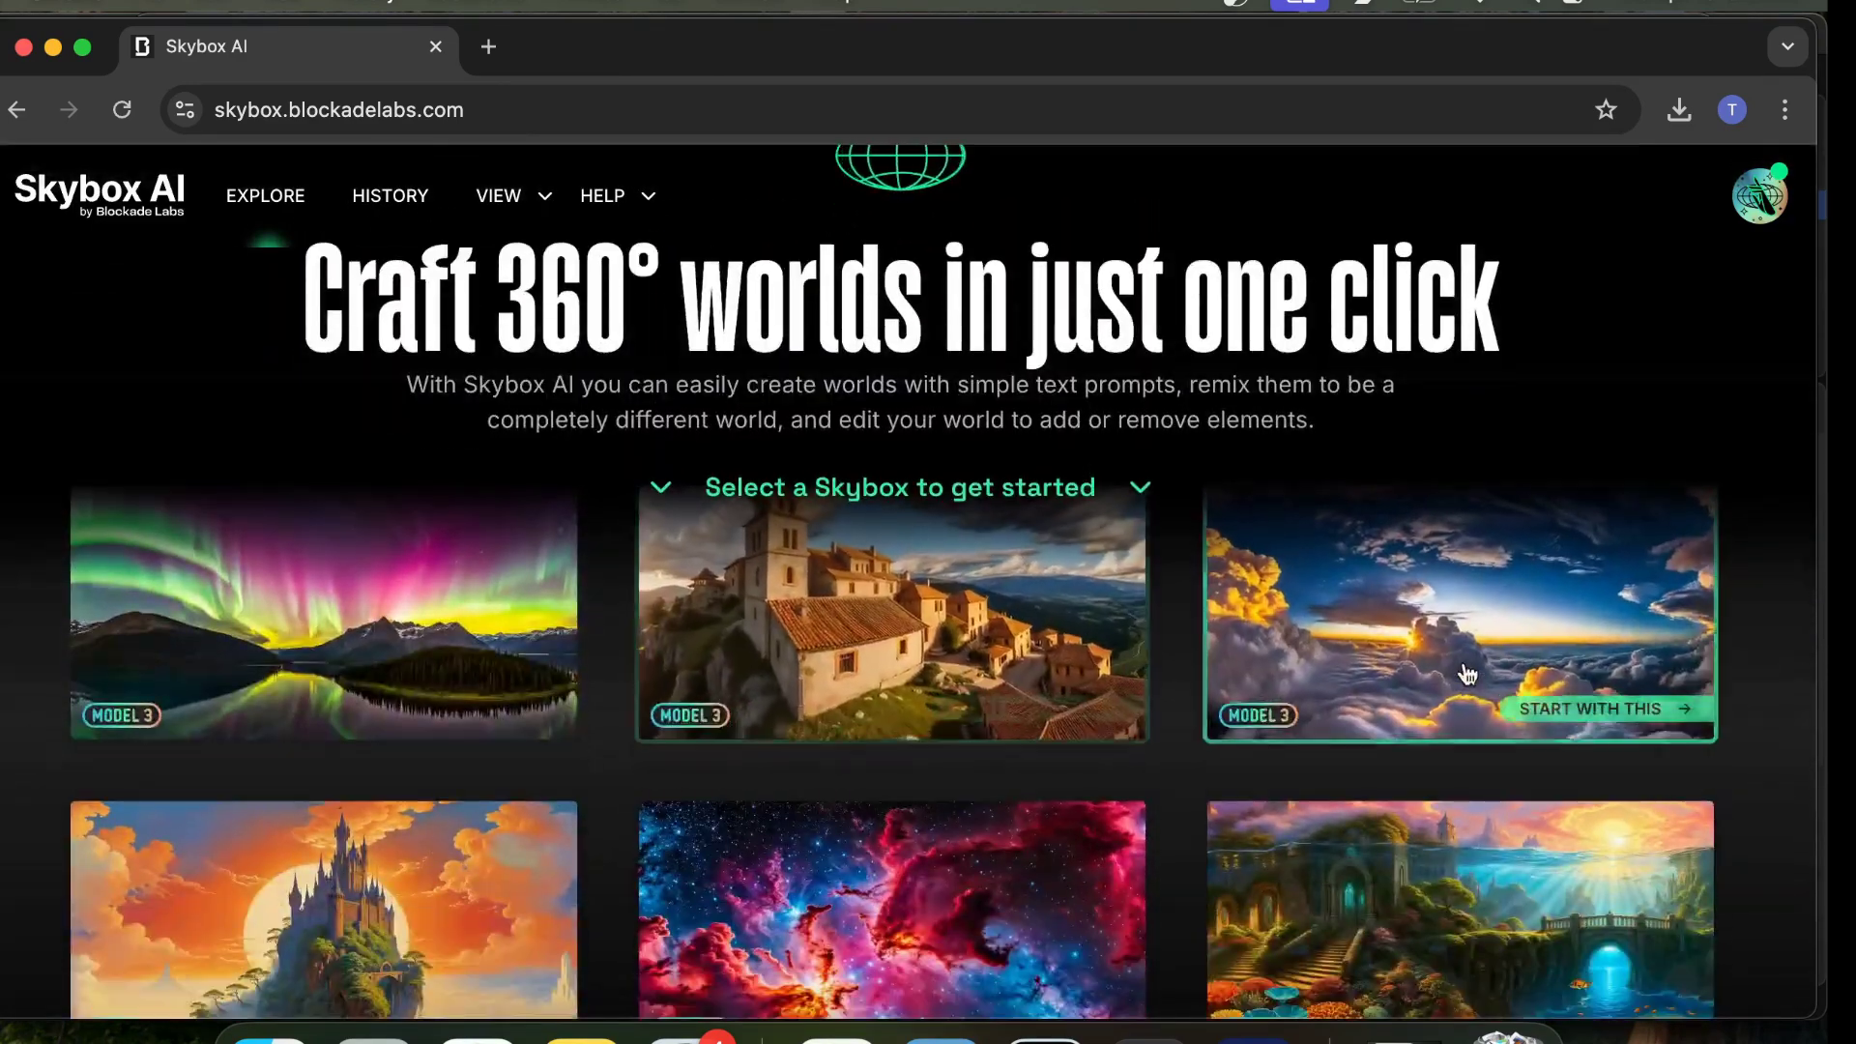
pyautogui.click(1374, 660)
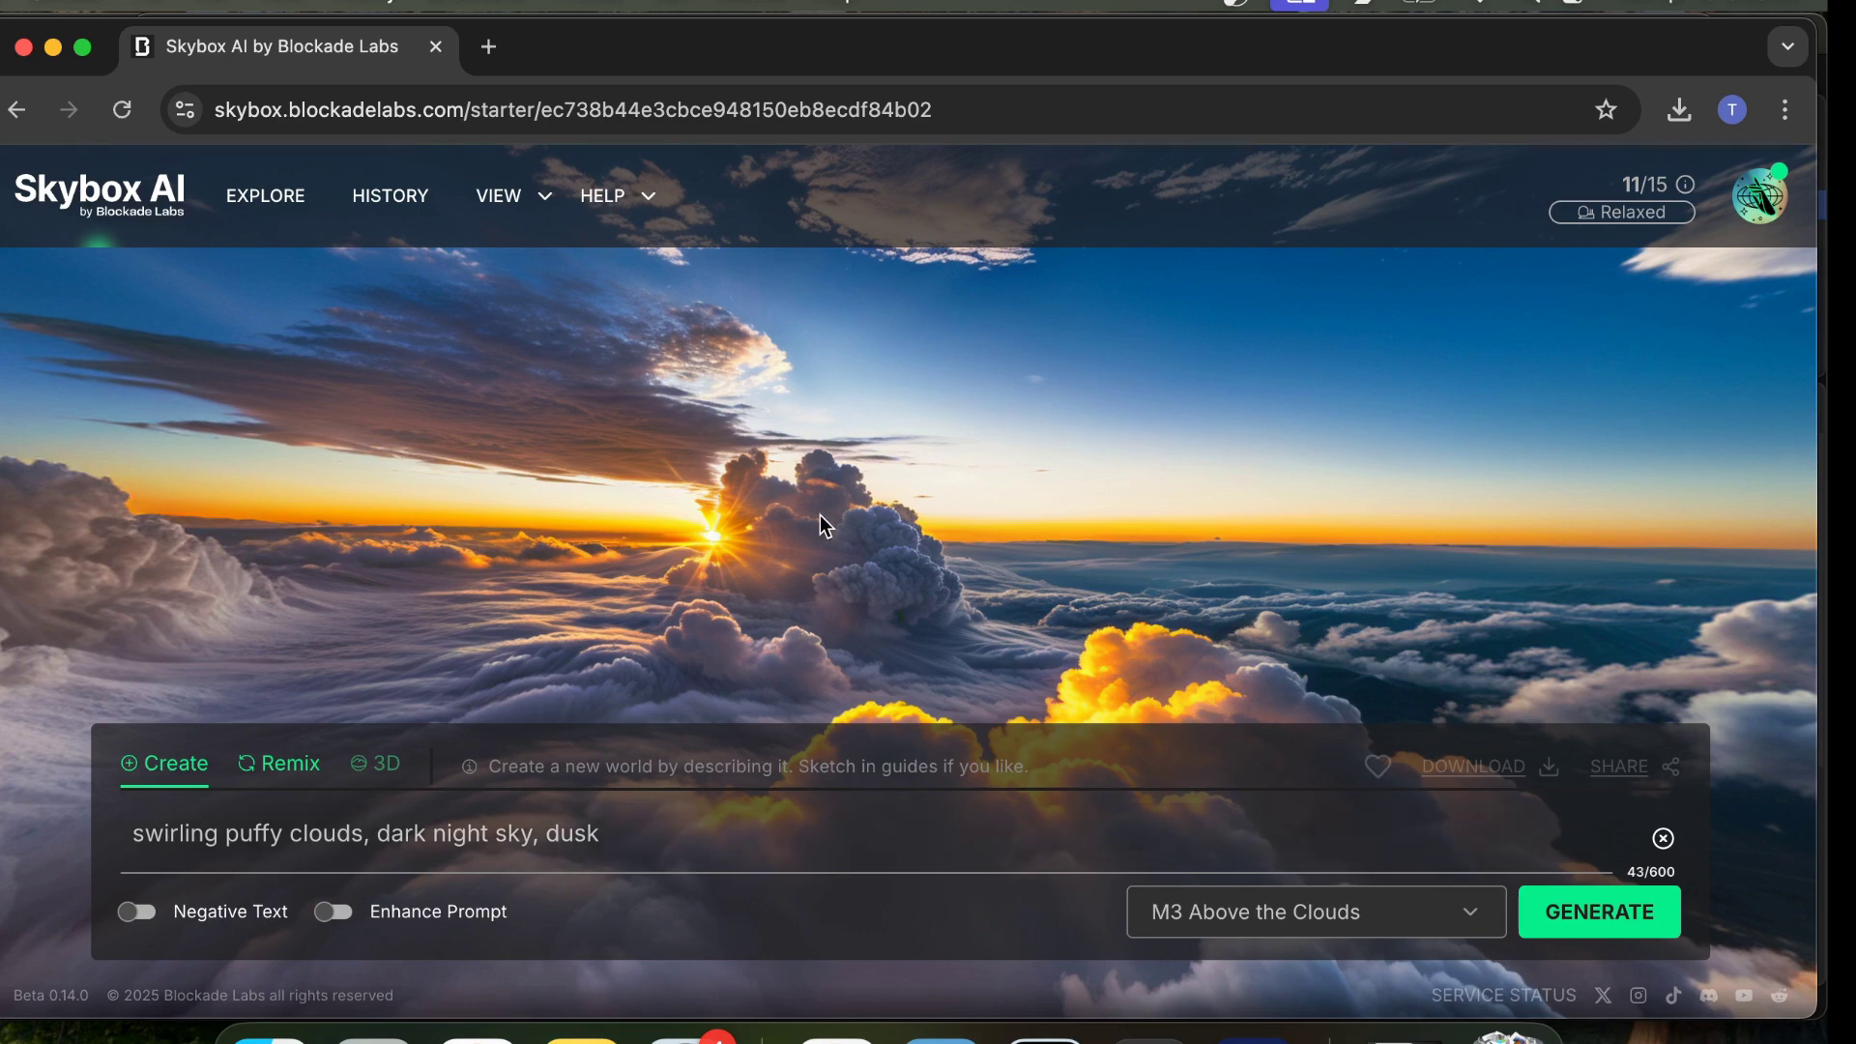
# - Generate a skybox from the prompt "swirling puffy clouds, dark night sky, dusk" in the M3 Above the Clouds style and look around it
pyautogui.moveTo(821, 527); pyautogui.dragTo(769, 516)
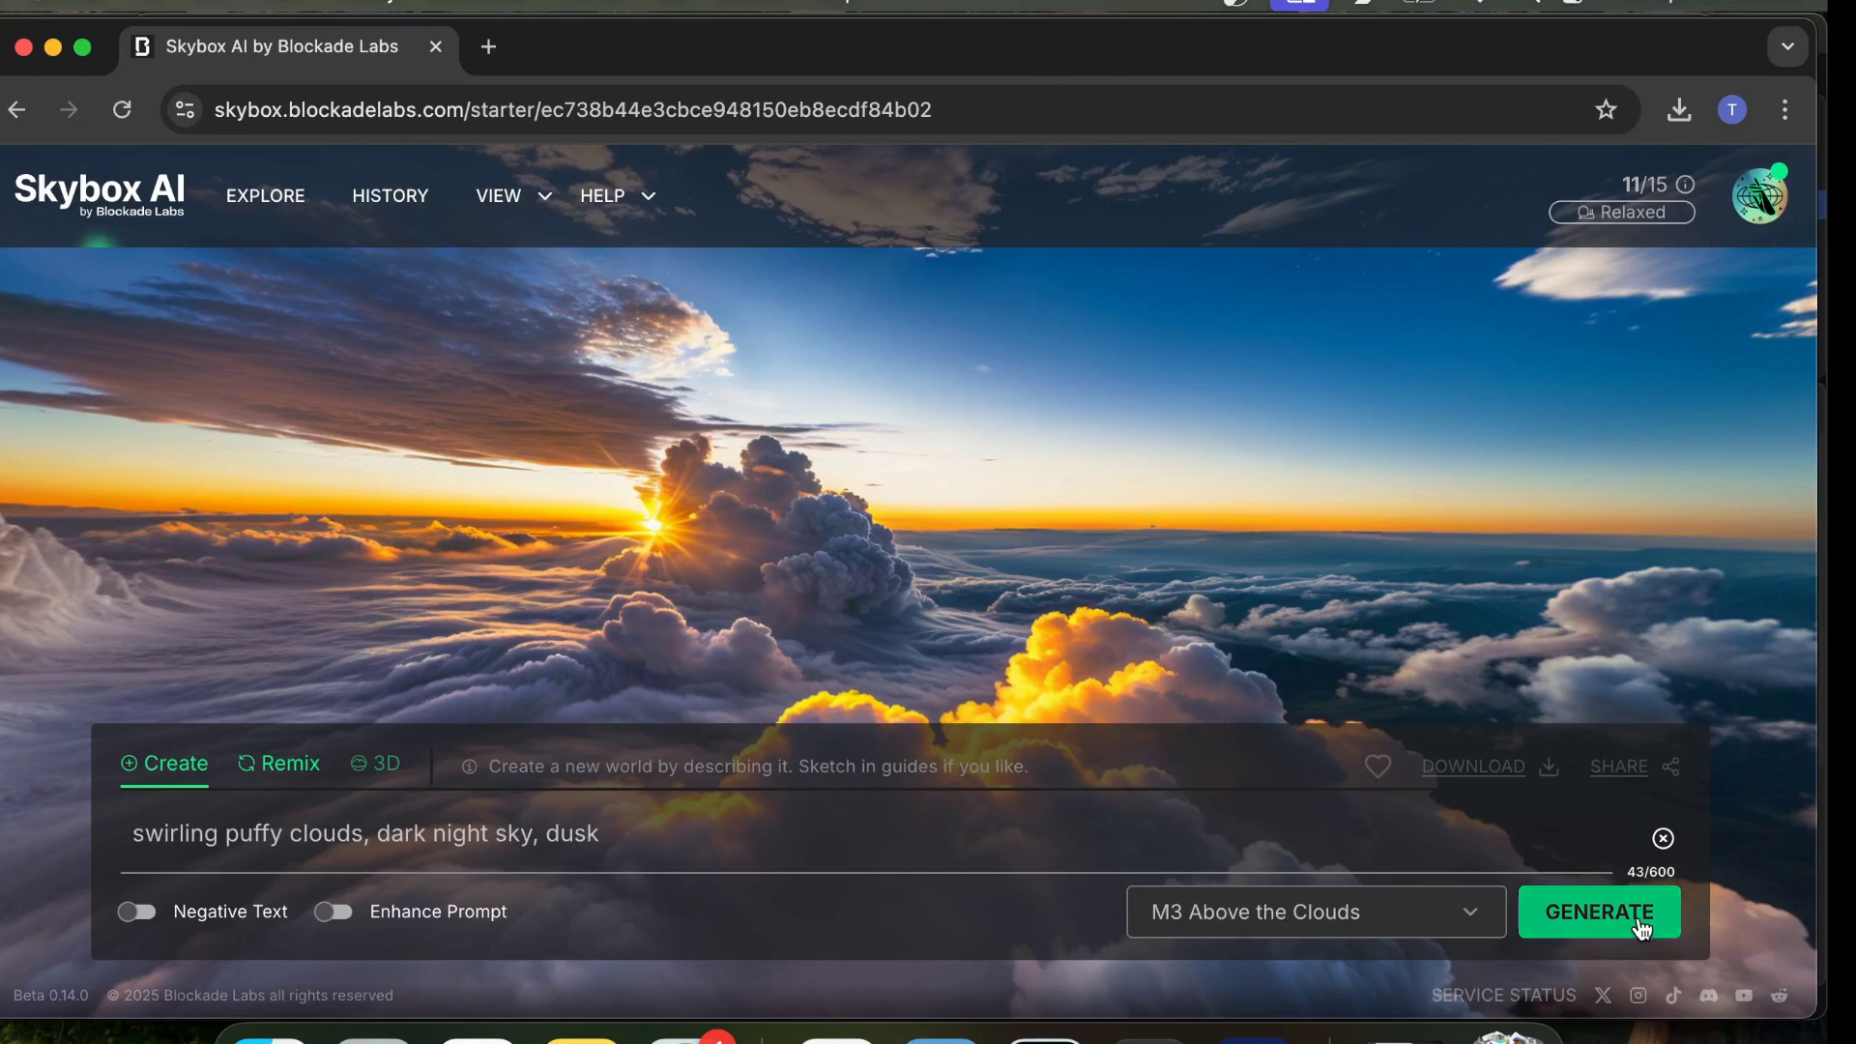
pyautogui.click(1643, 928)
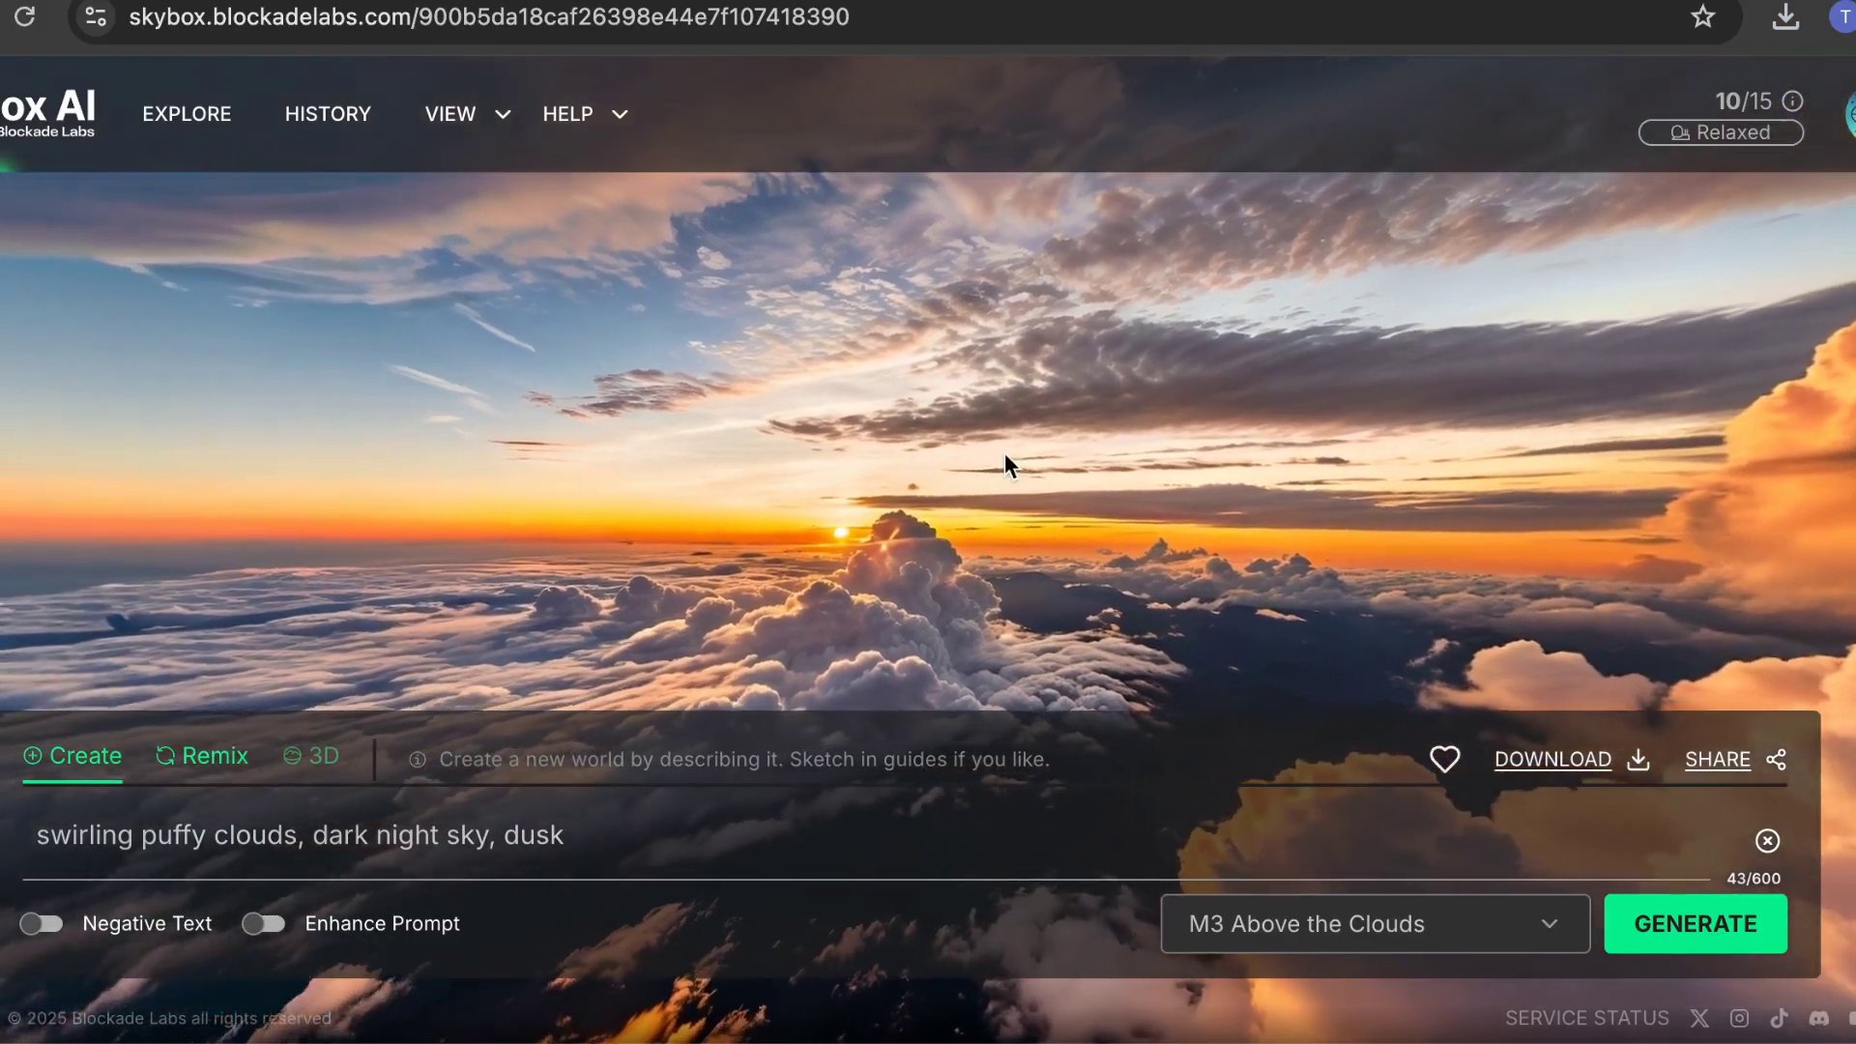
pyautogui.moveTo(1005, 453)
pyautogui.mouseDown()
pyautogui.moveTo(1029, 443)
pyautogui.moveTo(1002, 333)
pyautogui.moveTo(914, 425)
pyautogui.moveTo(905, 467)
pyautogui.moveTo(1036, 517)
pyautogui.moveTo(1264, 534)
pyautogui.moveTo(1072, 360)
pyautogui.moveTo(824, 346)
pyautogui.moveTo(847, 404)
pyautogui.moveTo(990, 443)
pyautogui.moveTo(976, 460)
pyautogui.mouseUp()
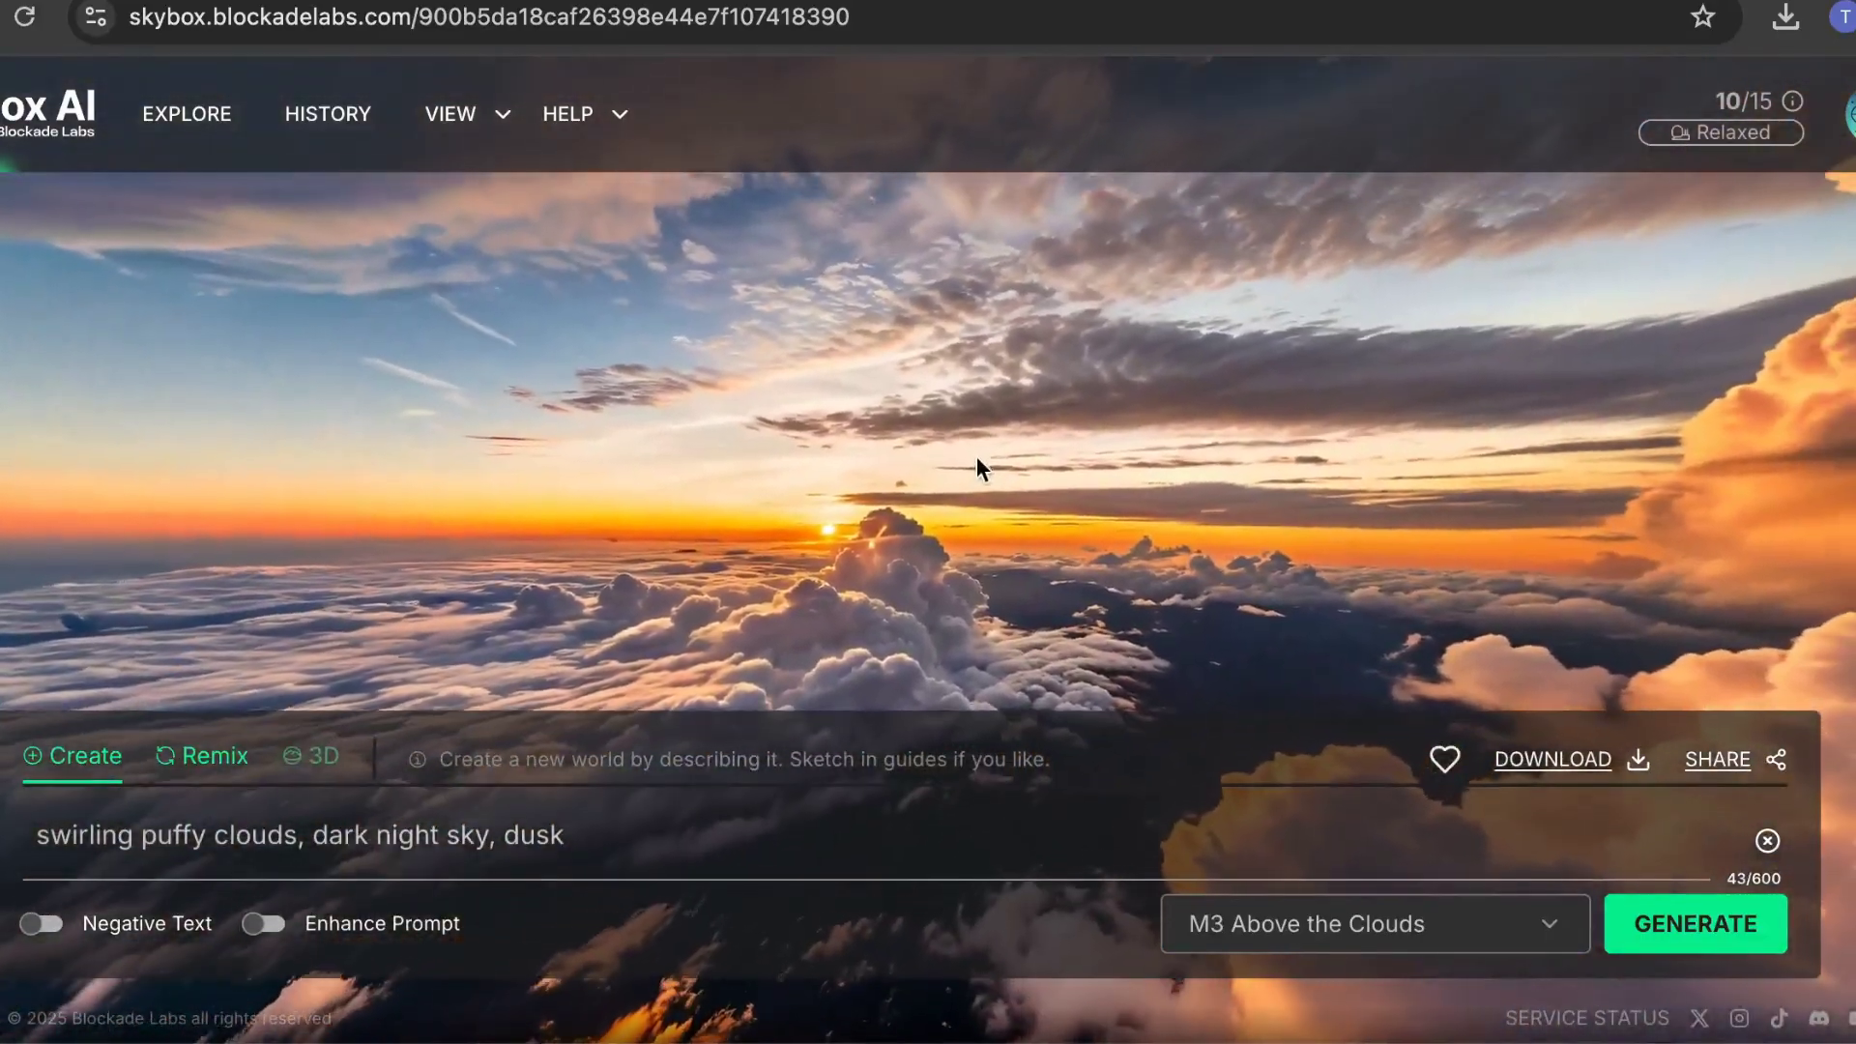
# - Review the download formats for the generated skybox and download it as an equirectangular PNG
pyautogui.click(1551, 759)
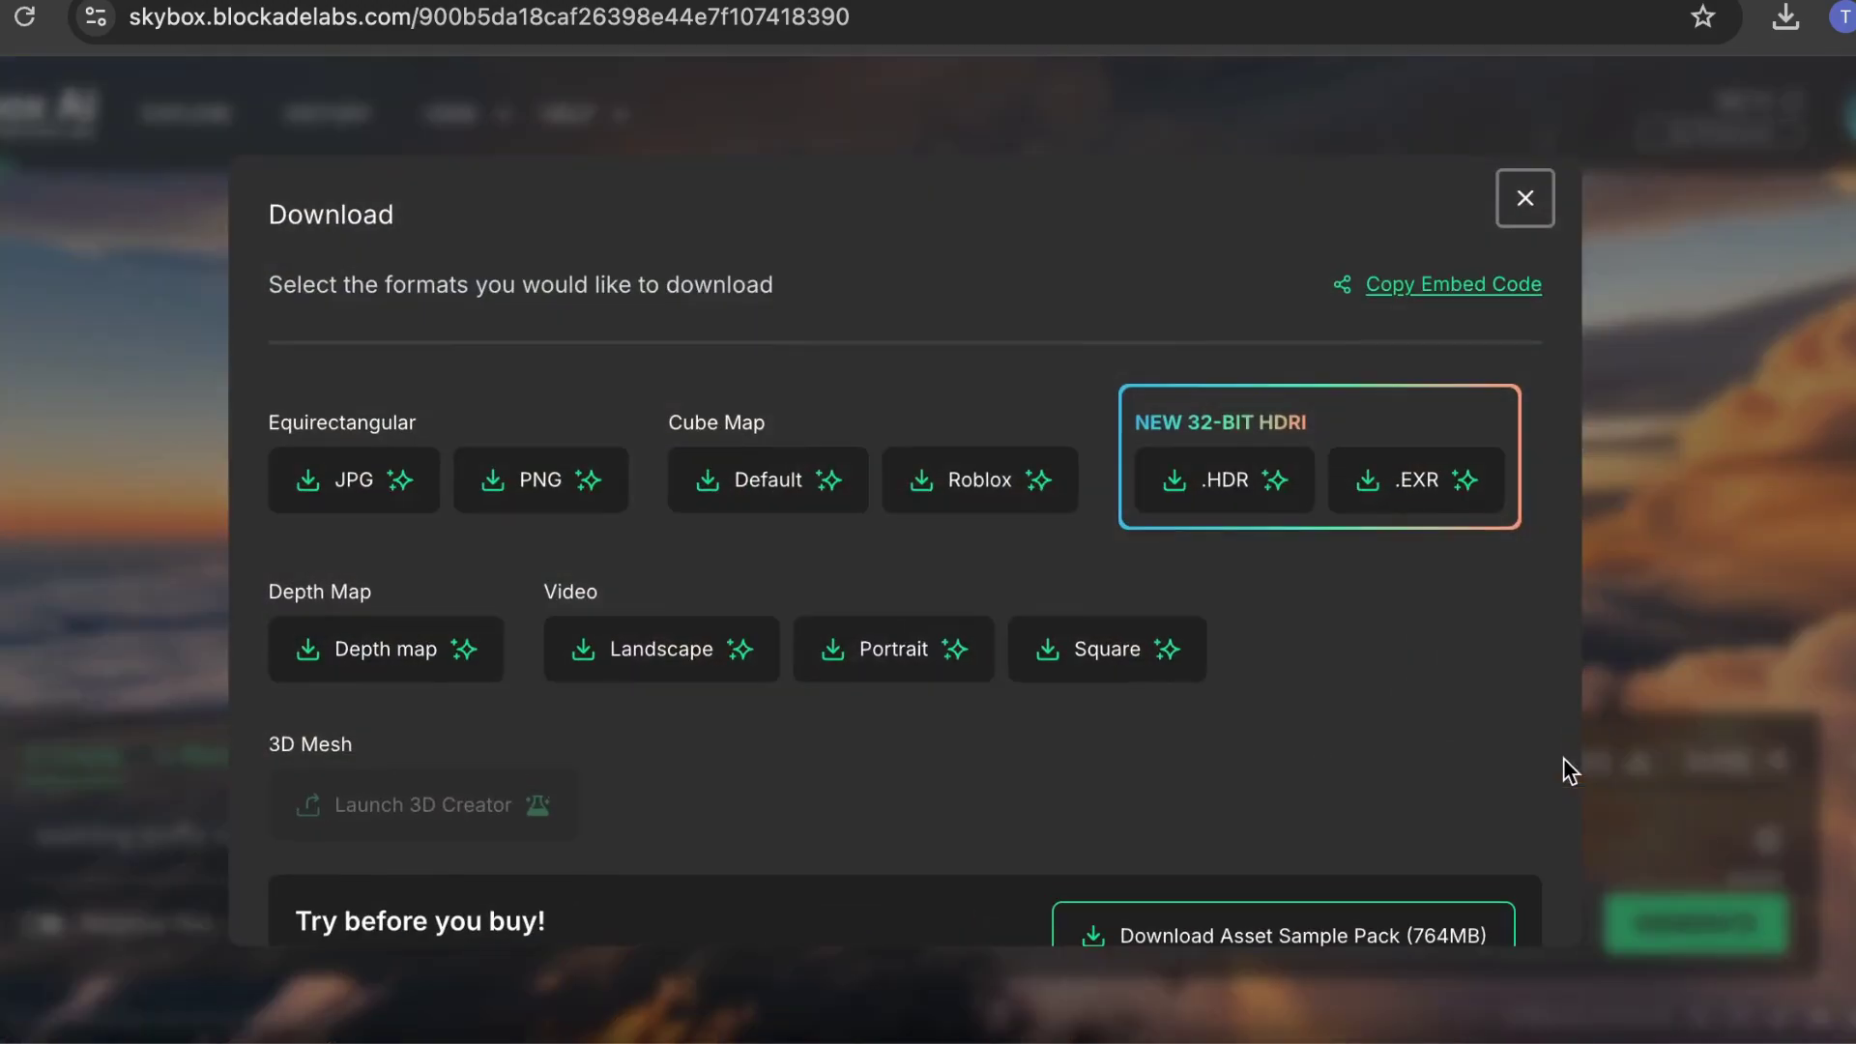
pyautogui.scroll(-2, 1048, 556)
pyautogui.scroll(2, 1050, 553)
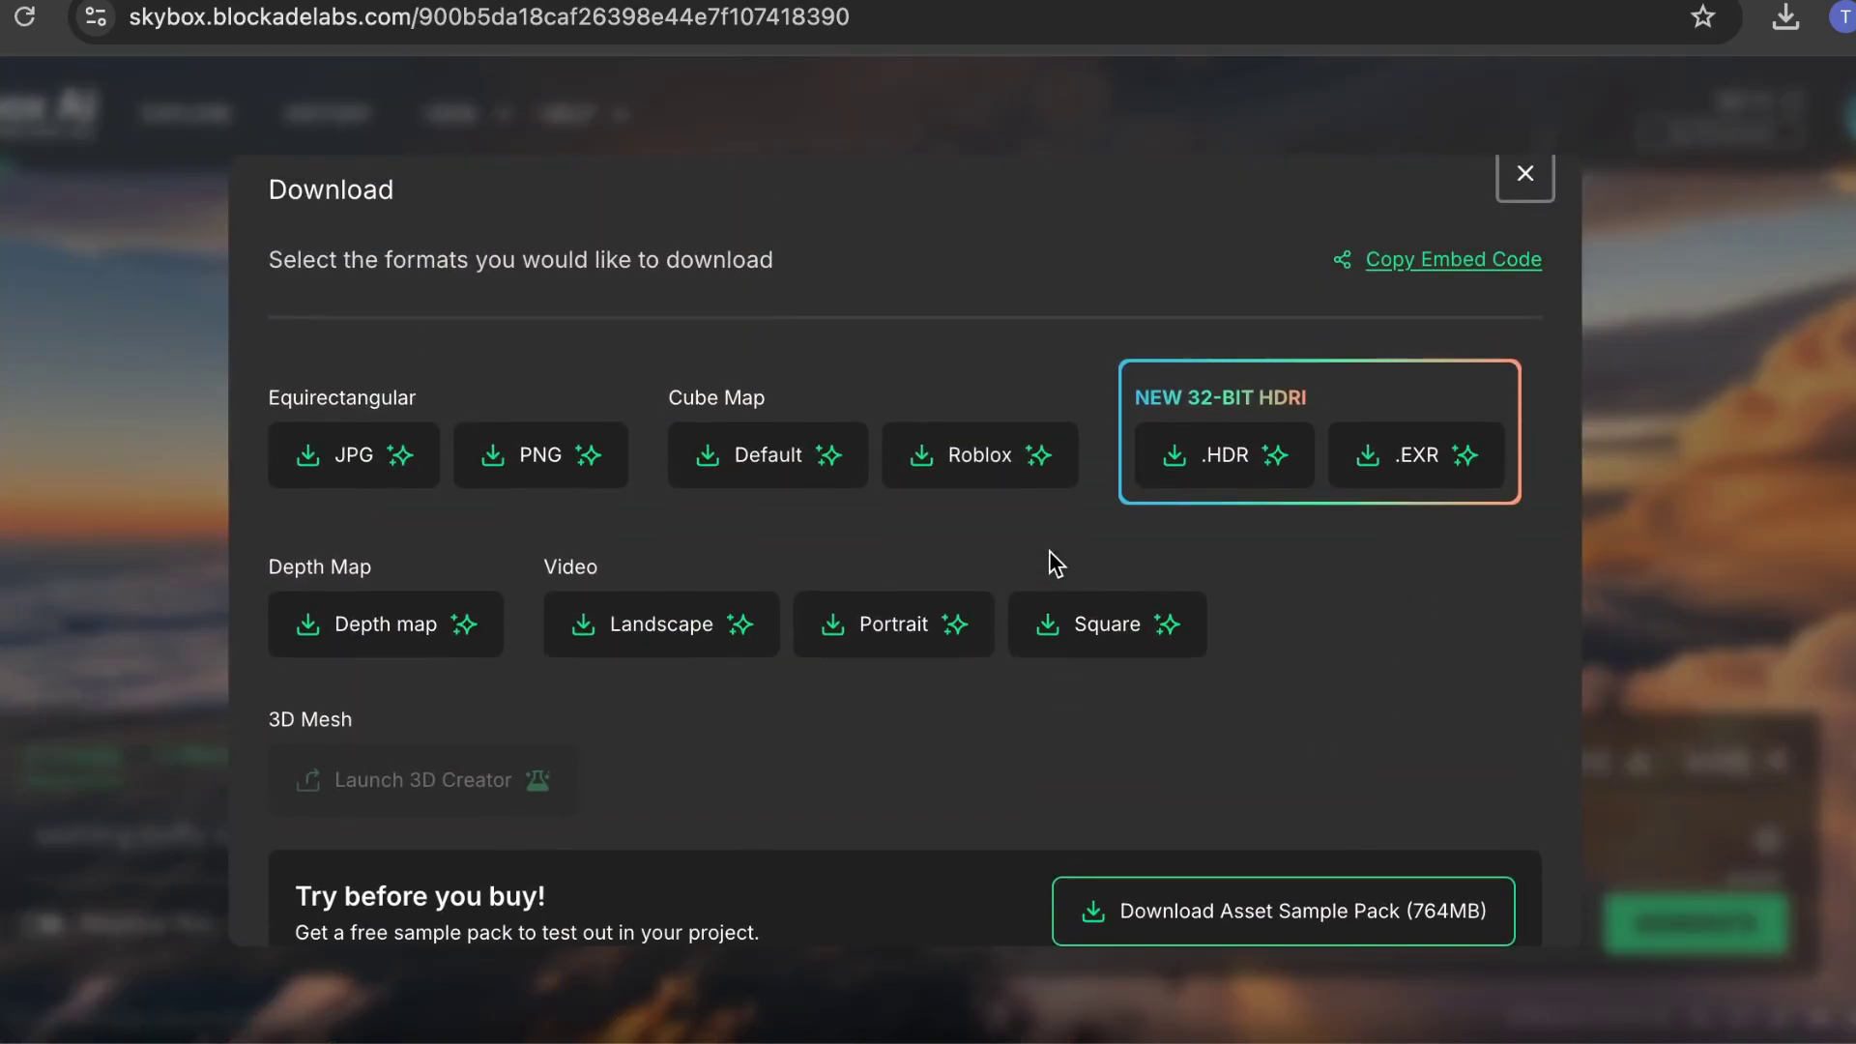
pyautogui.scroll(-2, 1048, 551)
pyautogui.scroll(1, 1047, 551)
pyautogui.scroll(-1, 1050, 552)
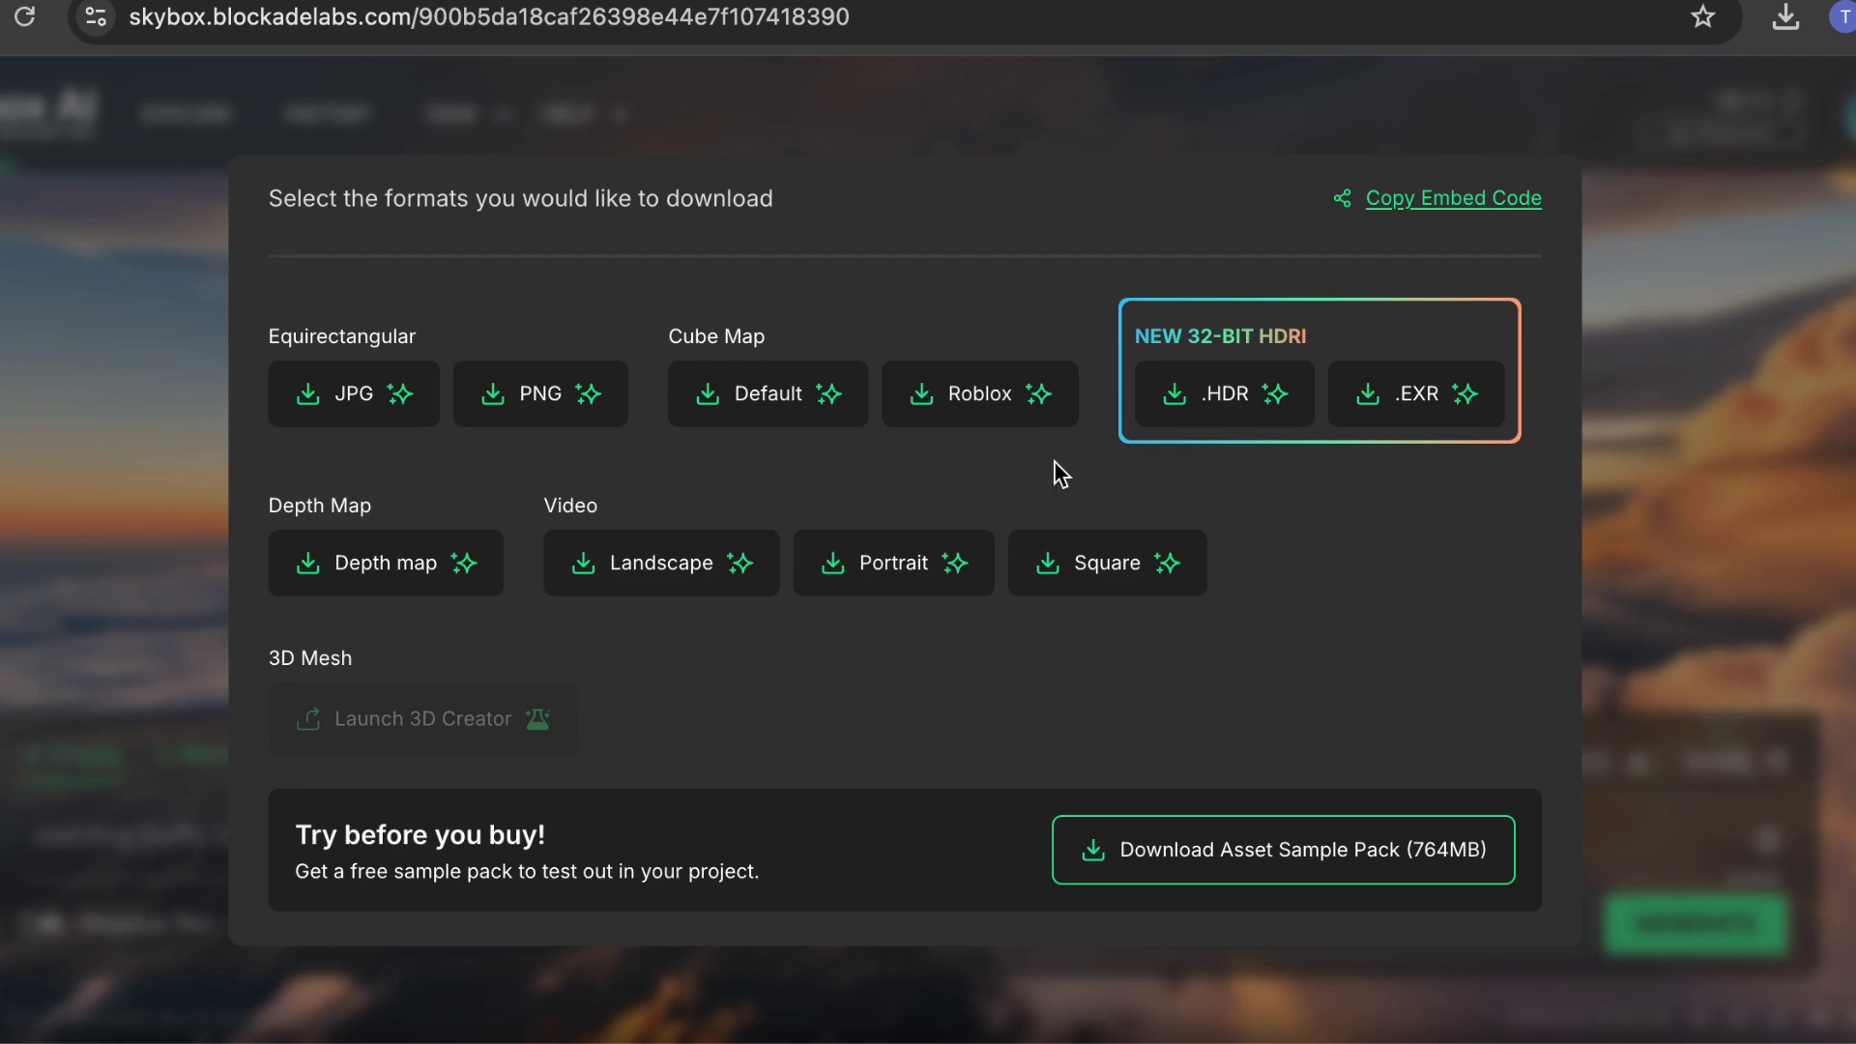
pyautogui.scroll(-1, 1125, 512)
pyautogui.scroll(1, 1127, 517)
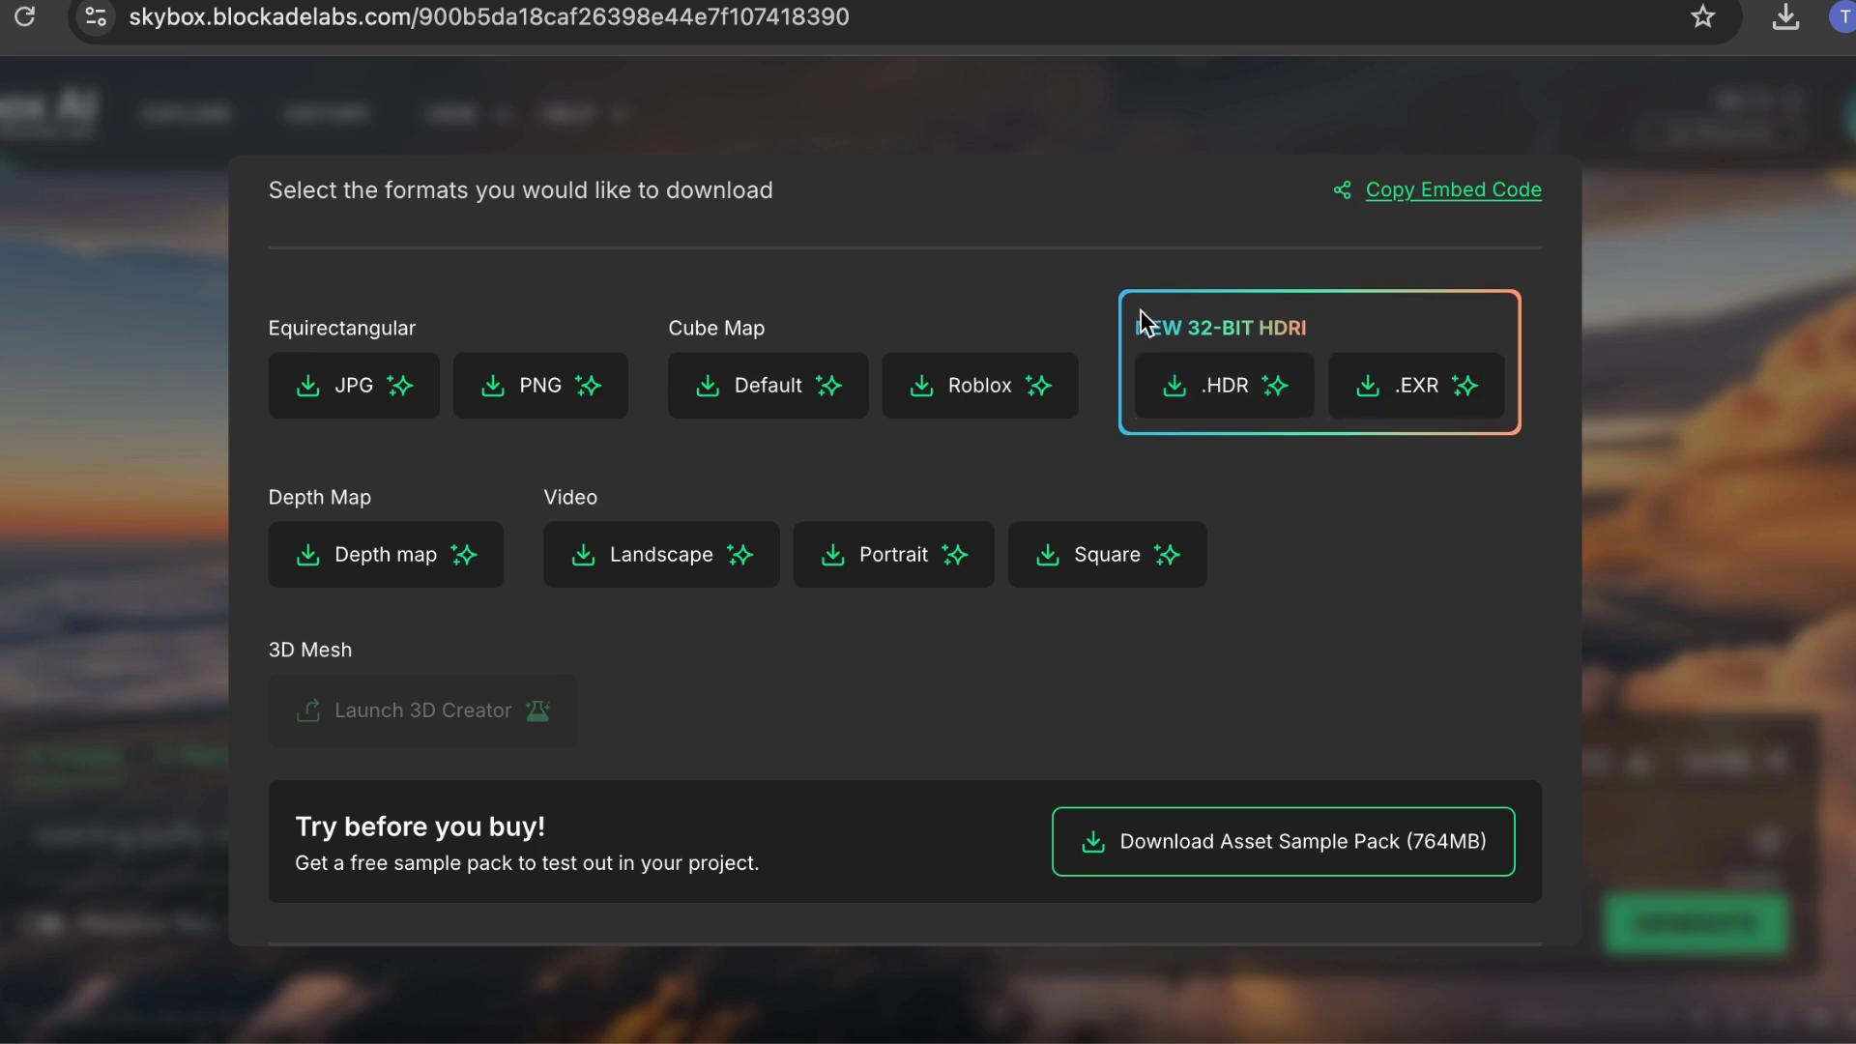
pyautogui.click(567, 386)
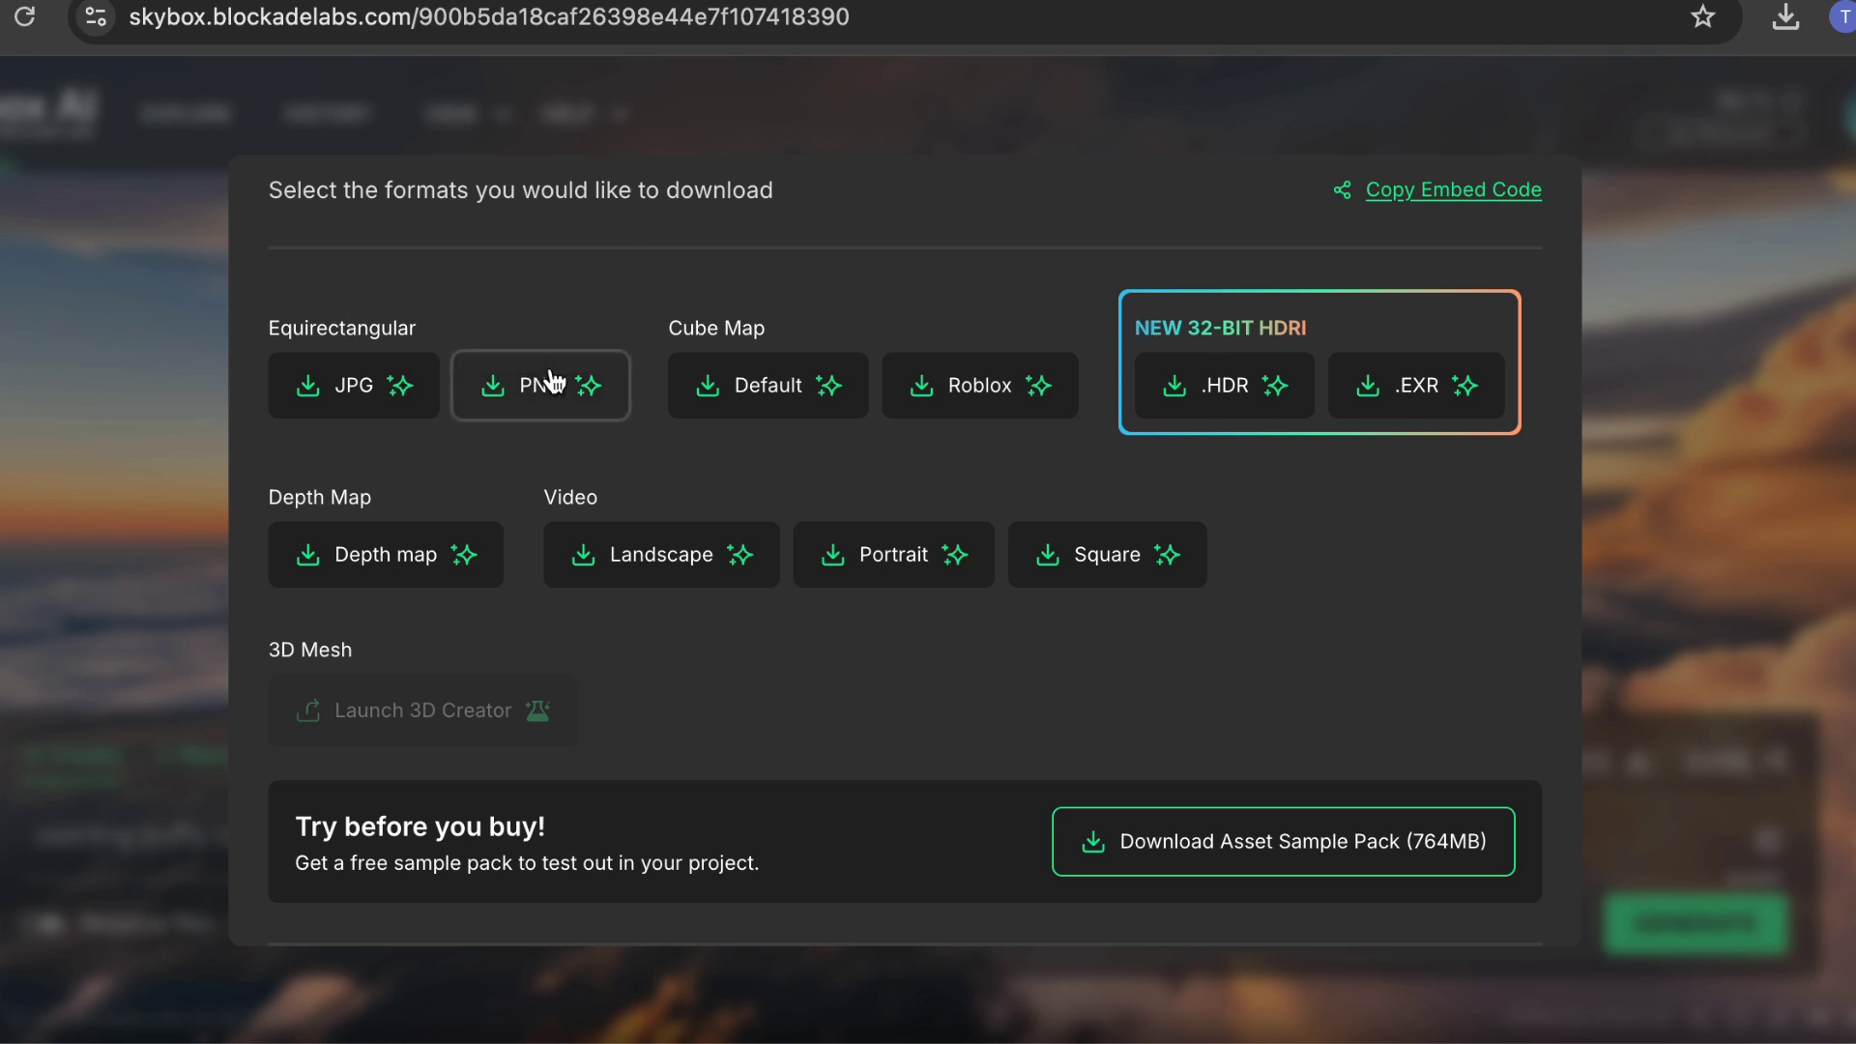
pyautogui.click(551, 415)
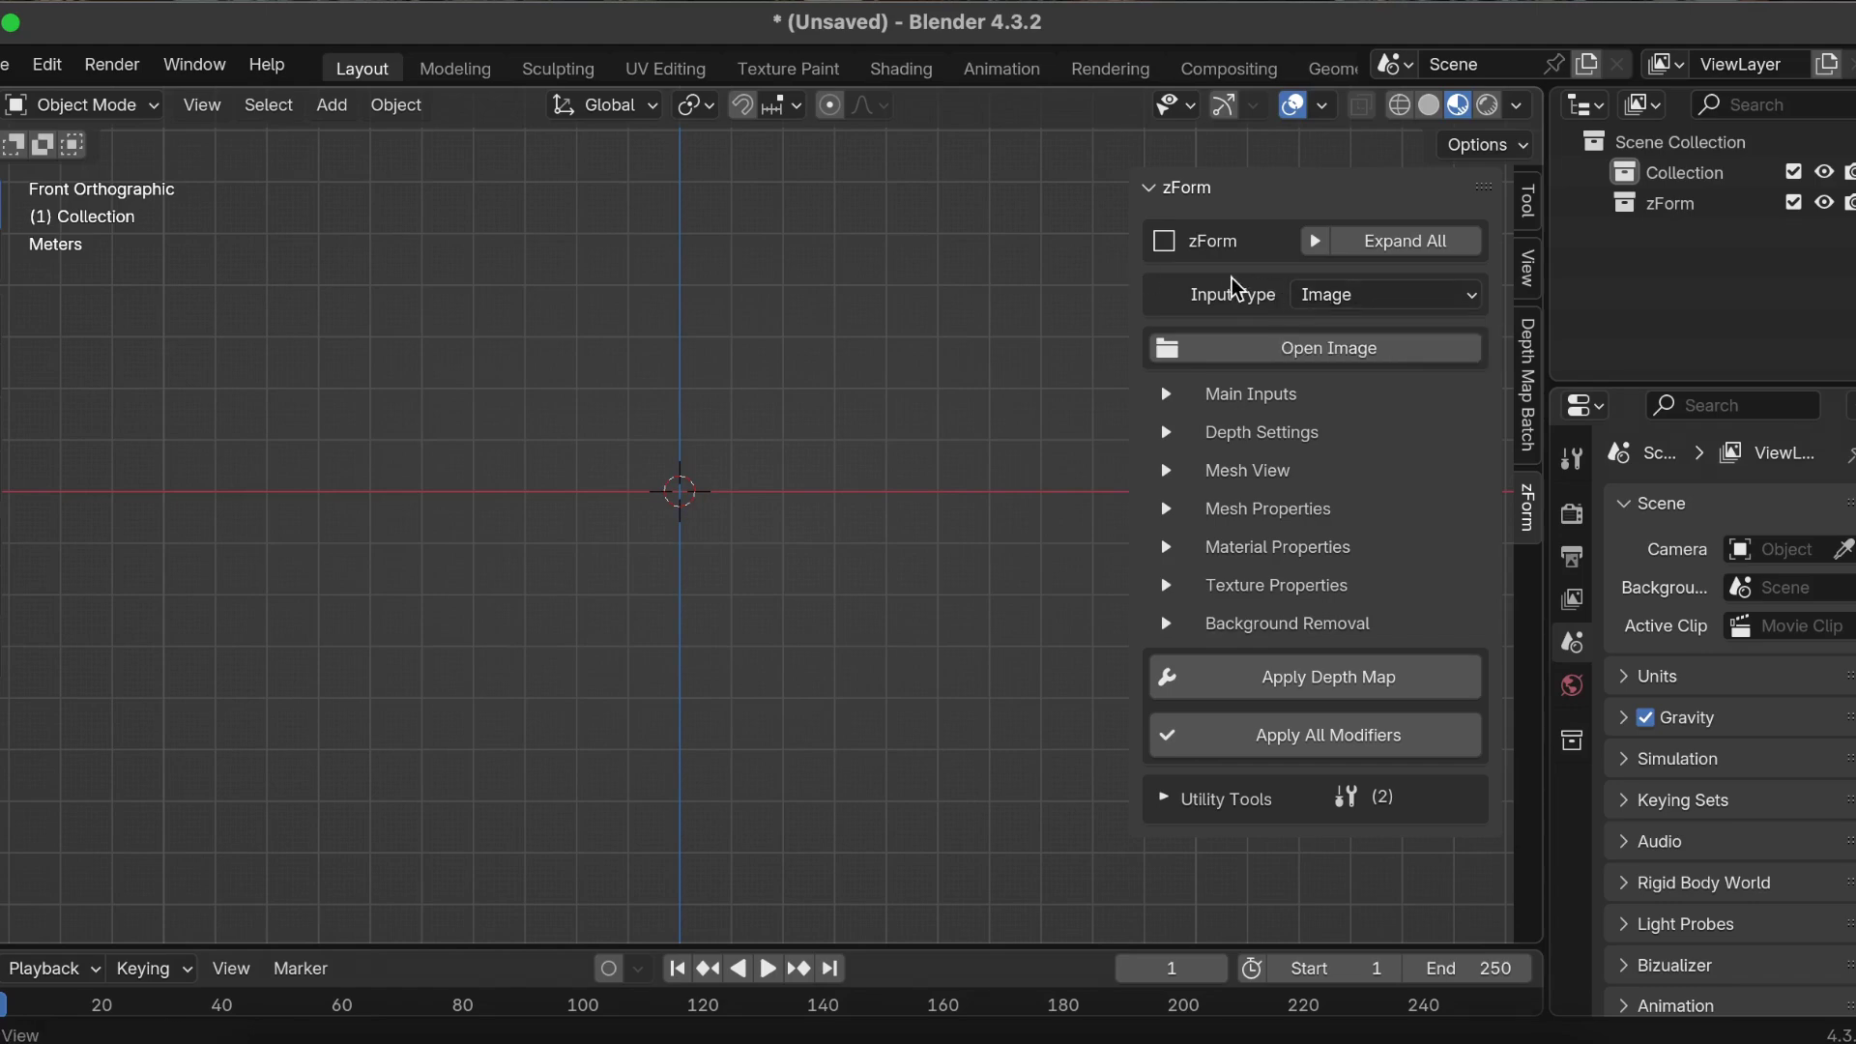
# - In Blender, set the zForm input type to Explore 360 and load above-clouds.png from the demo-360 folder
pyautogui.click(1350, 299)
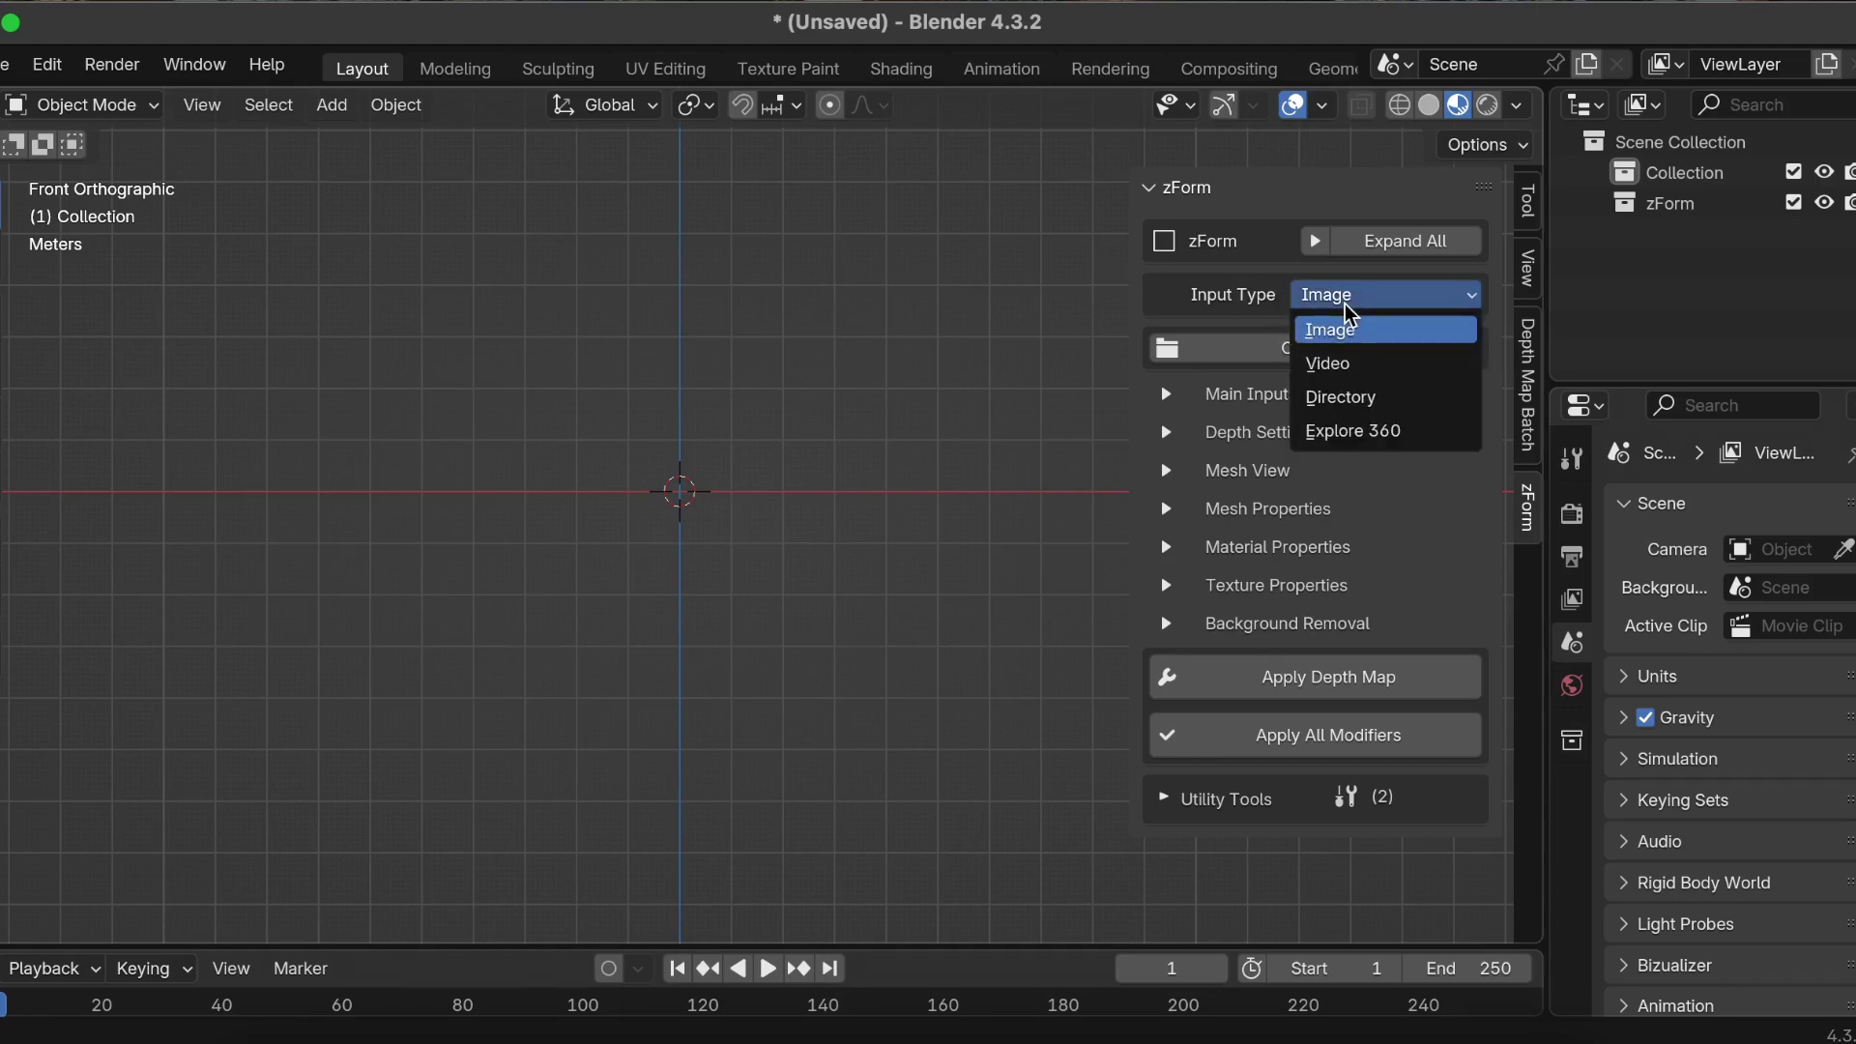
pyautogui.click(1378, 433)
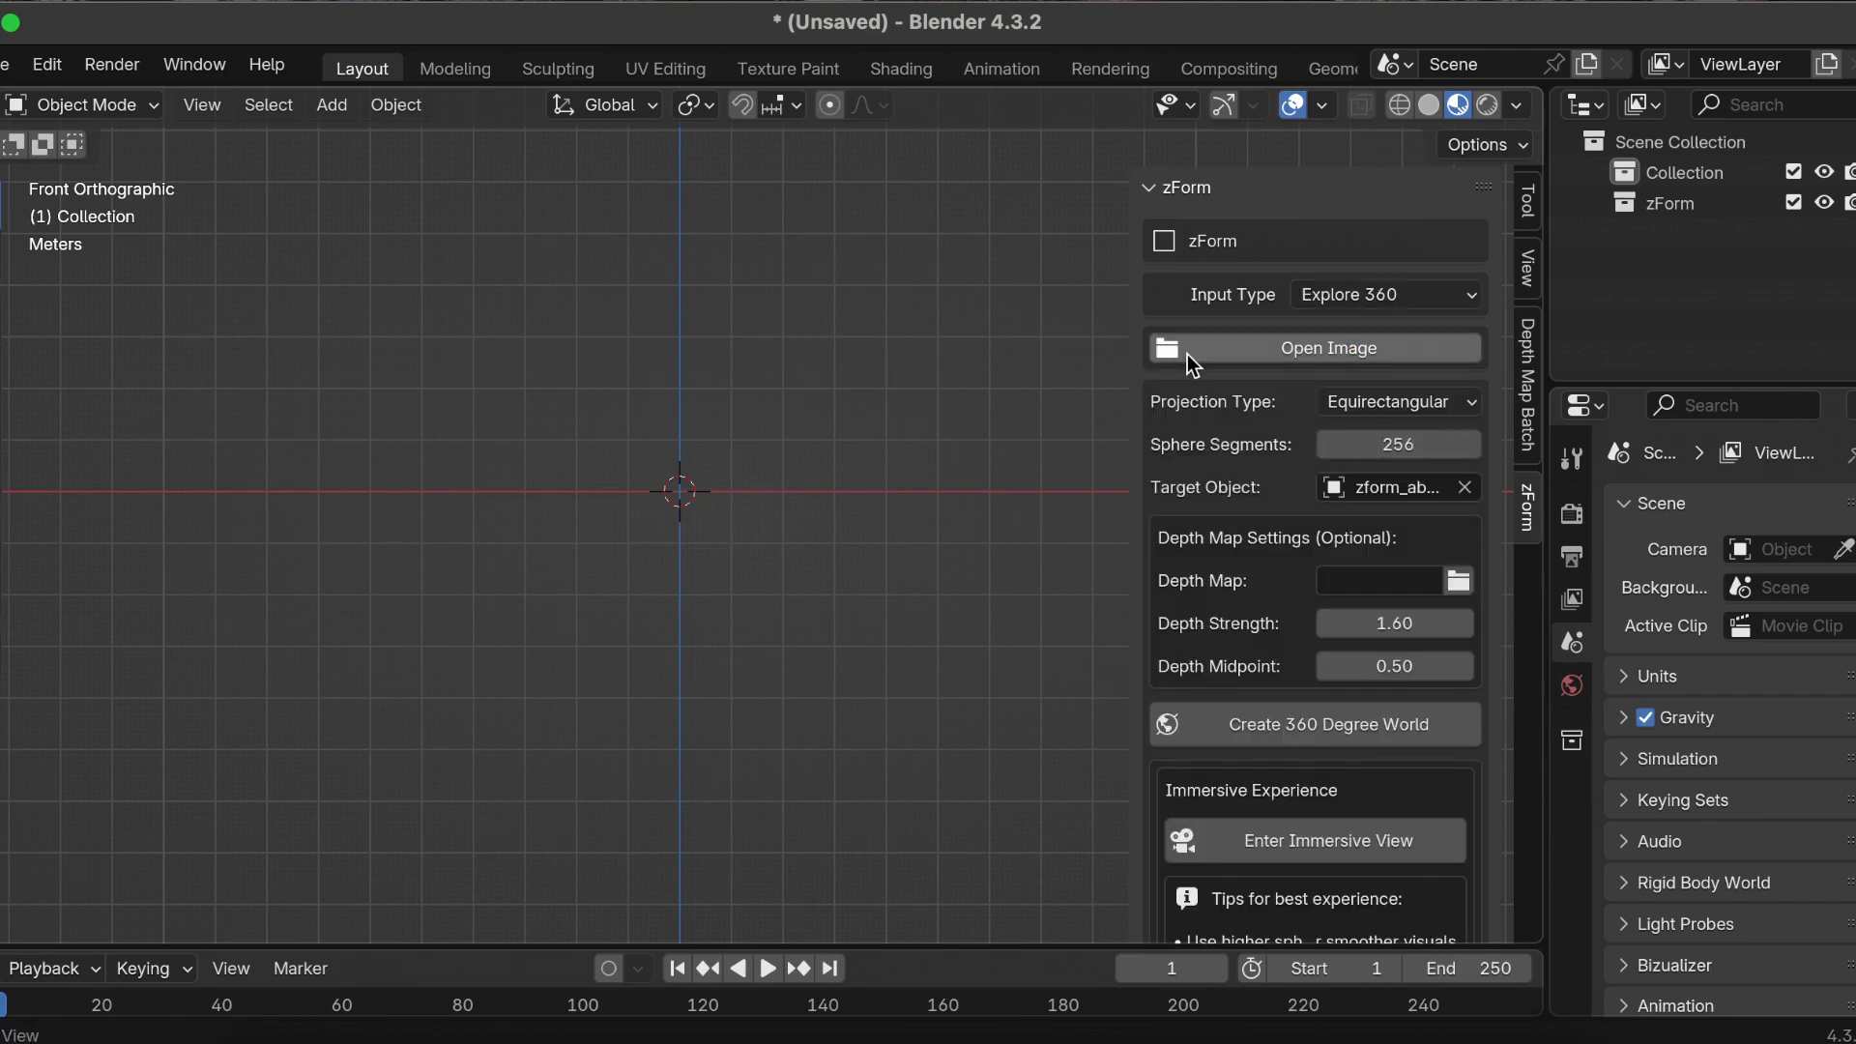
pyautogui.click(1213, 353)
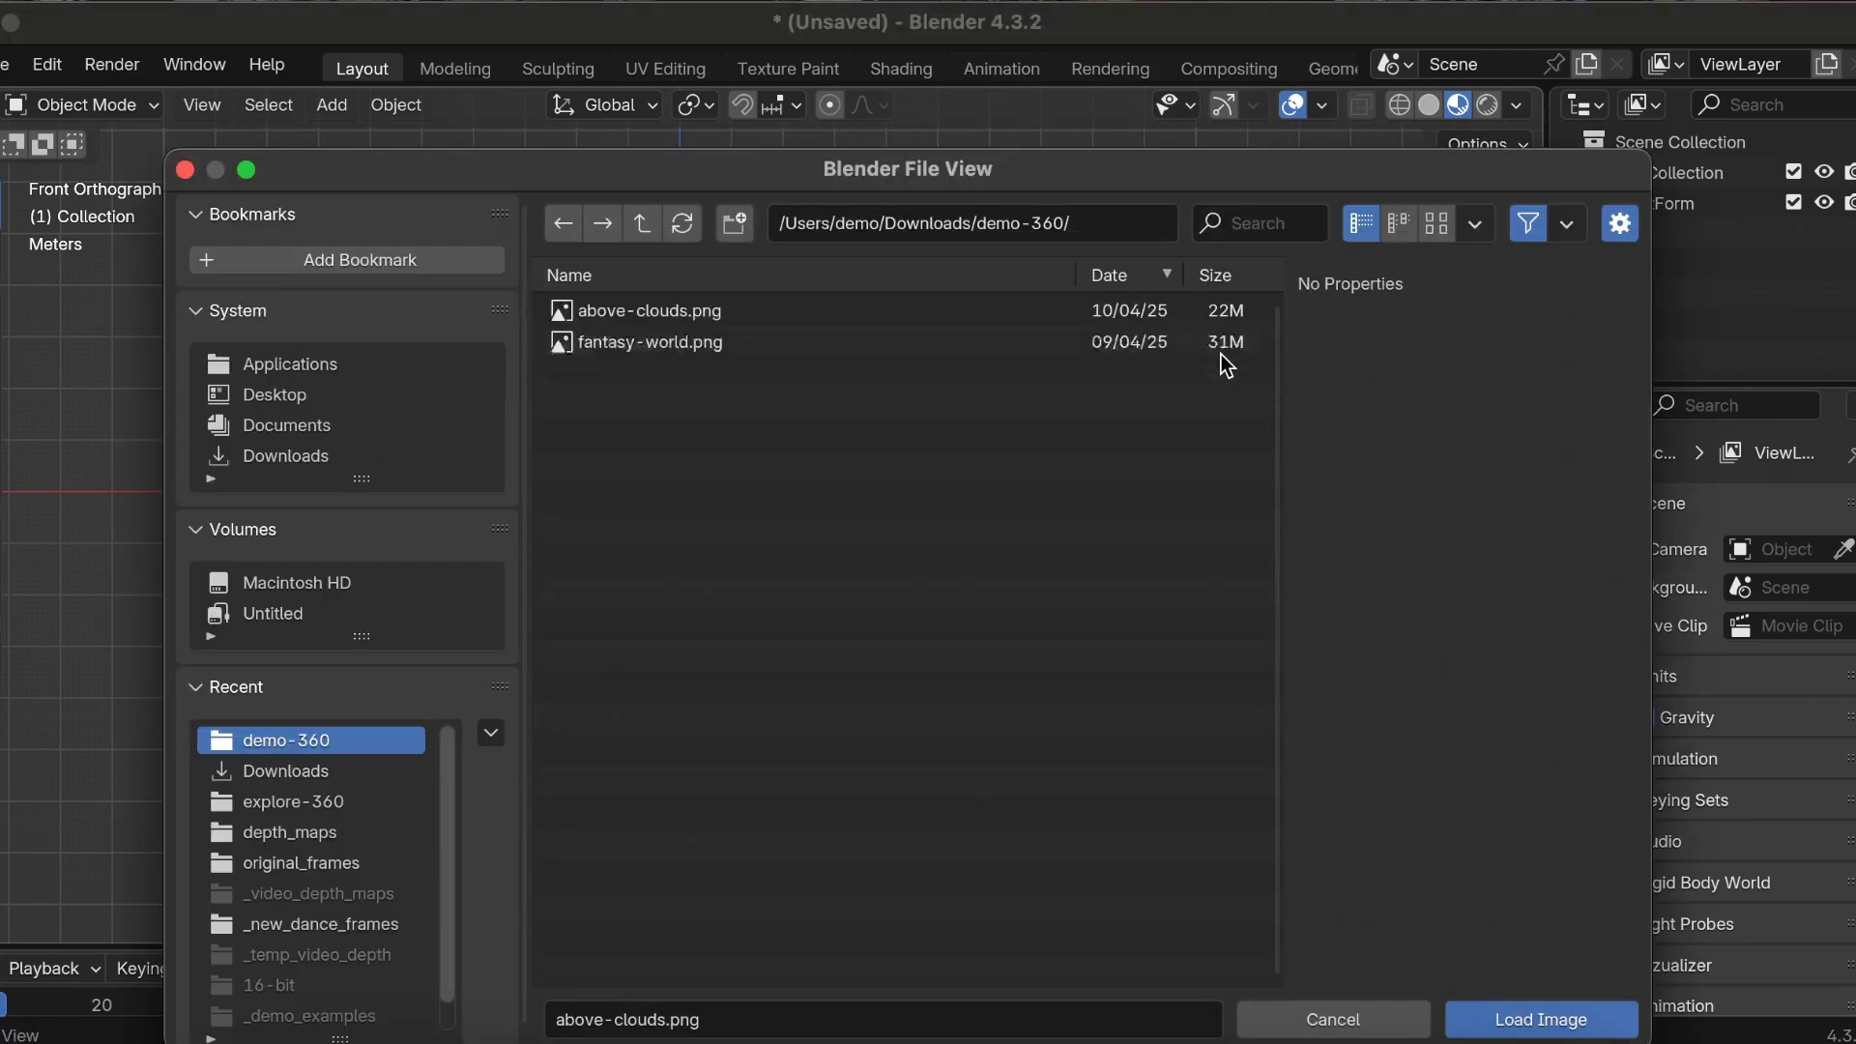
pyautogui.doubleClick(759, 309)
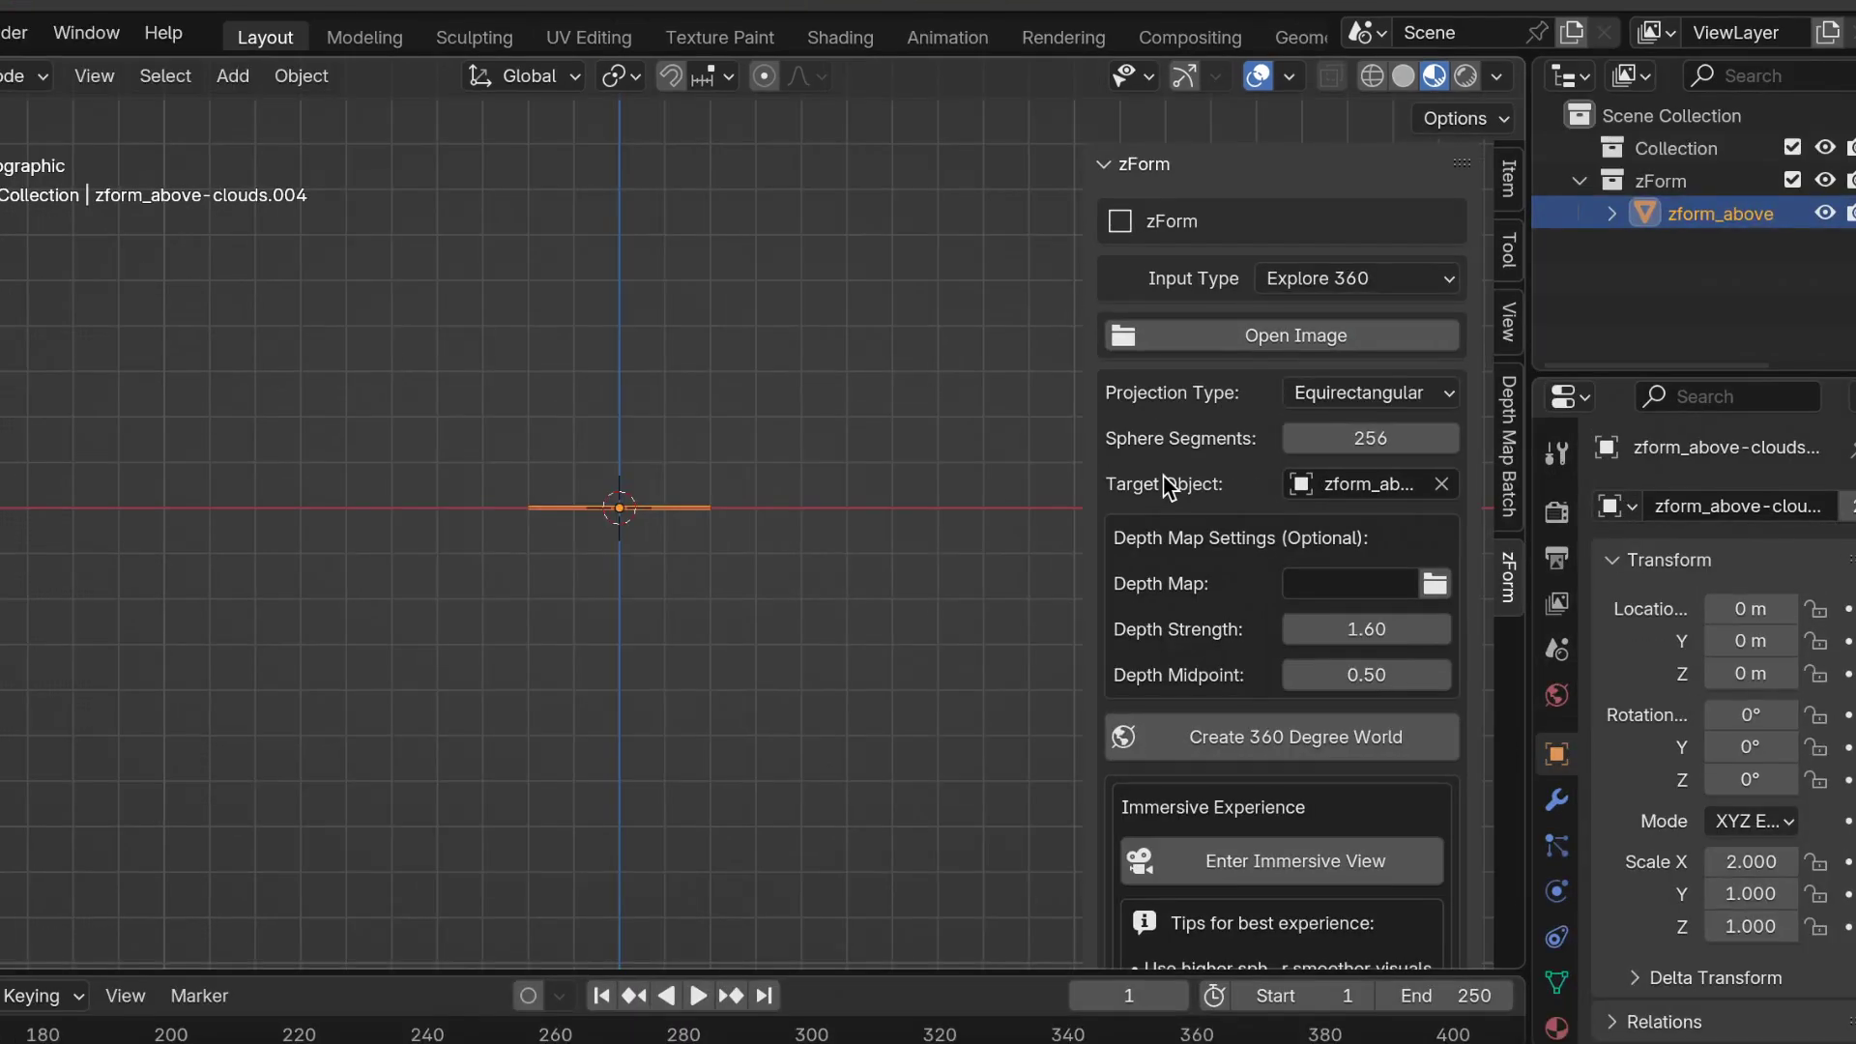
# - Create the 360-degree world from the loaded cloud image, inspect the sphere from several angles and return to the front view
pyautogui.scroll(-5, 1164, 478)
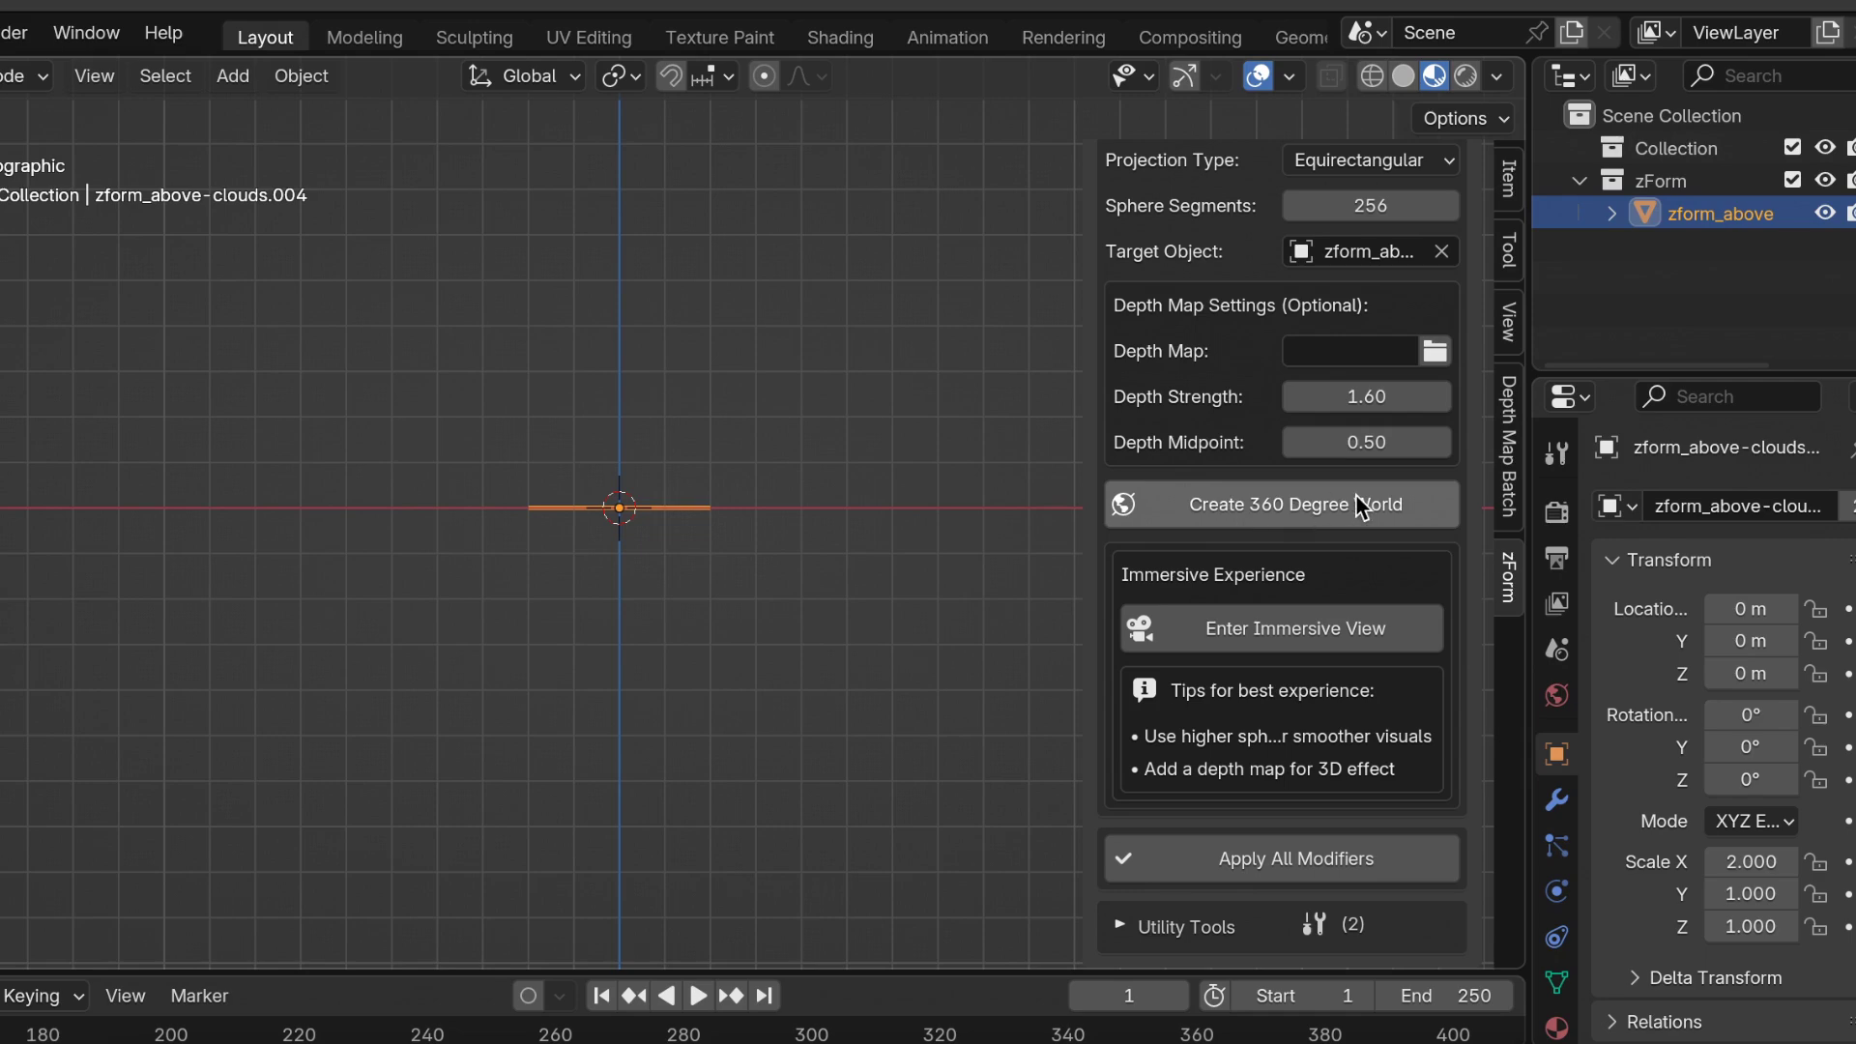
pyautogui.click(1380, 517)
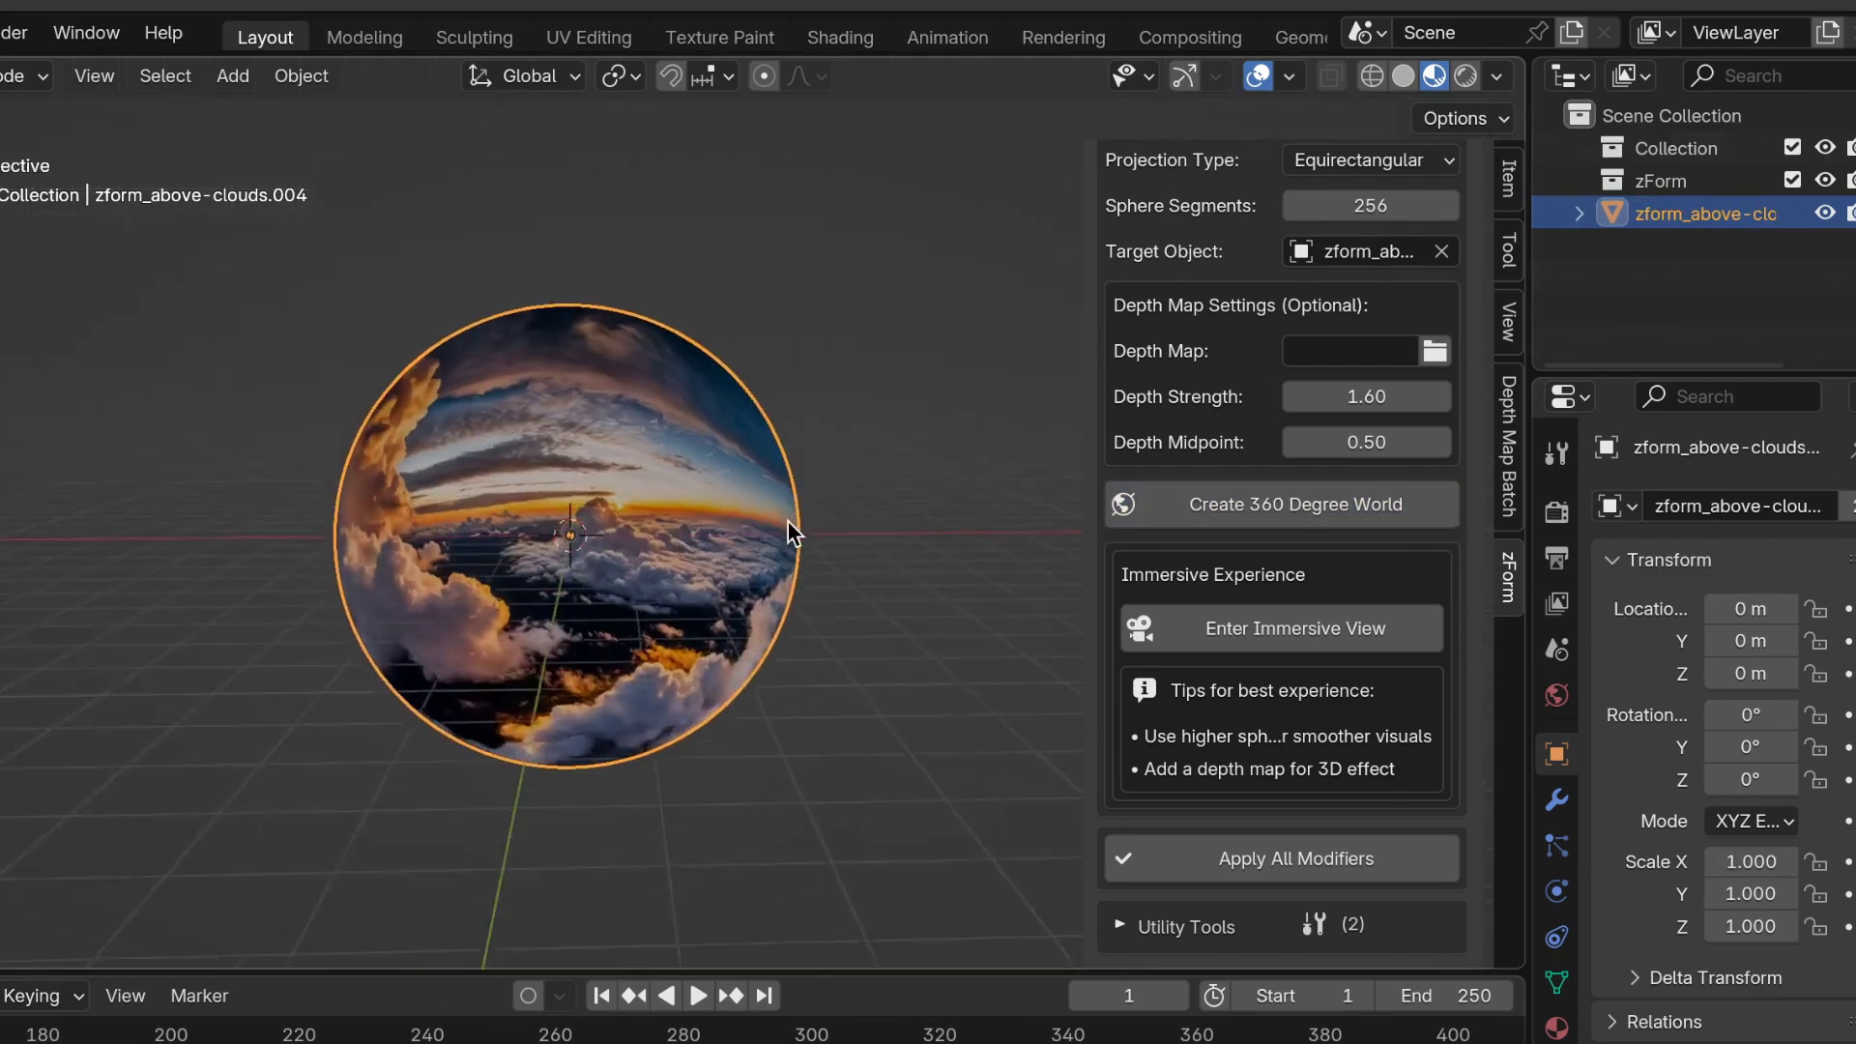
pyautogui.scroll(6, 787, 522)
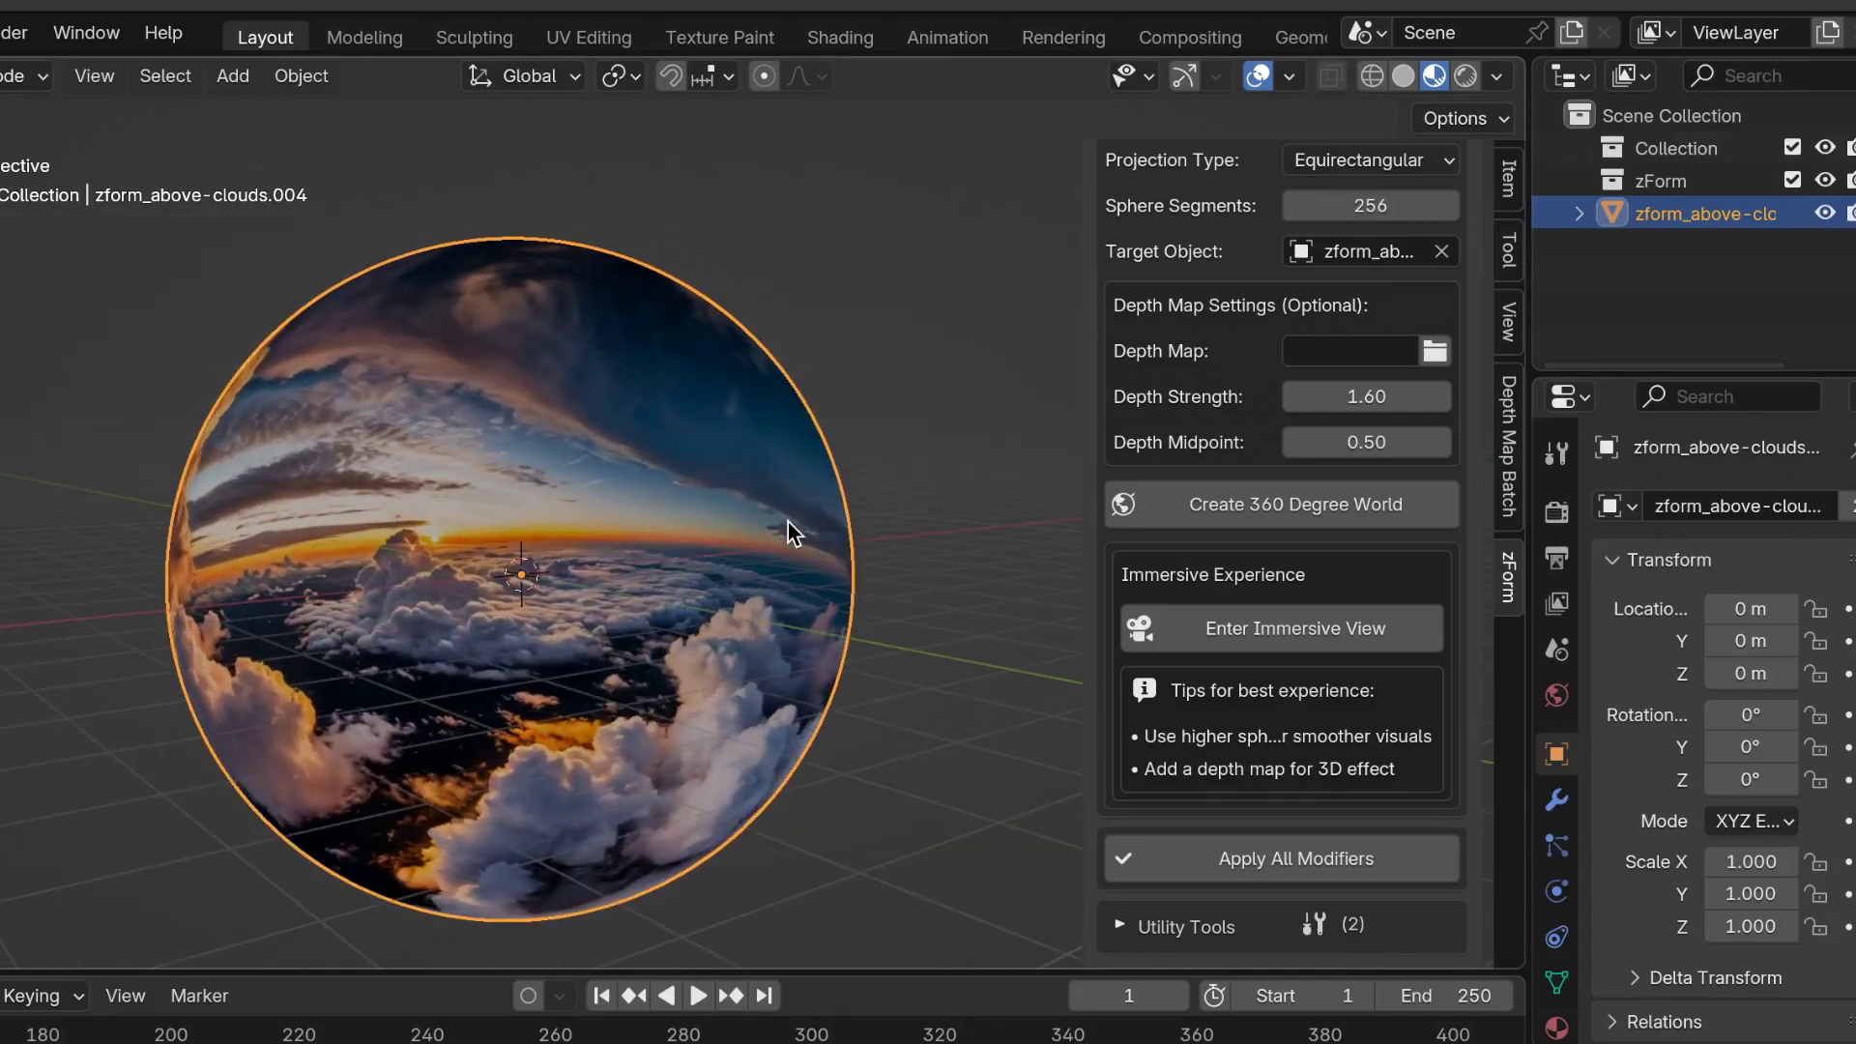
pyautogui.scroll(5, 787, 522)
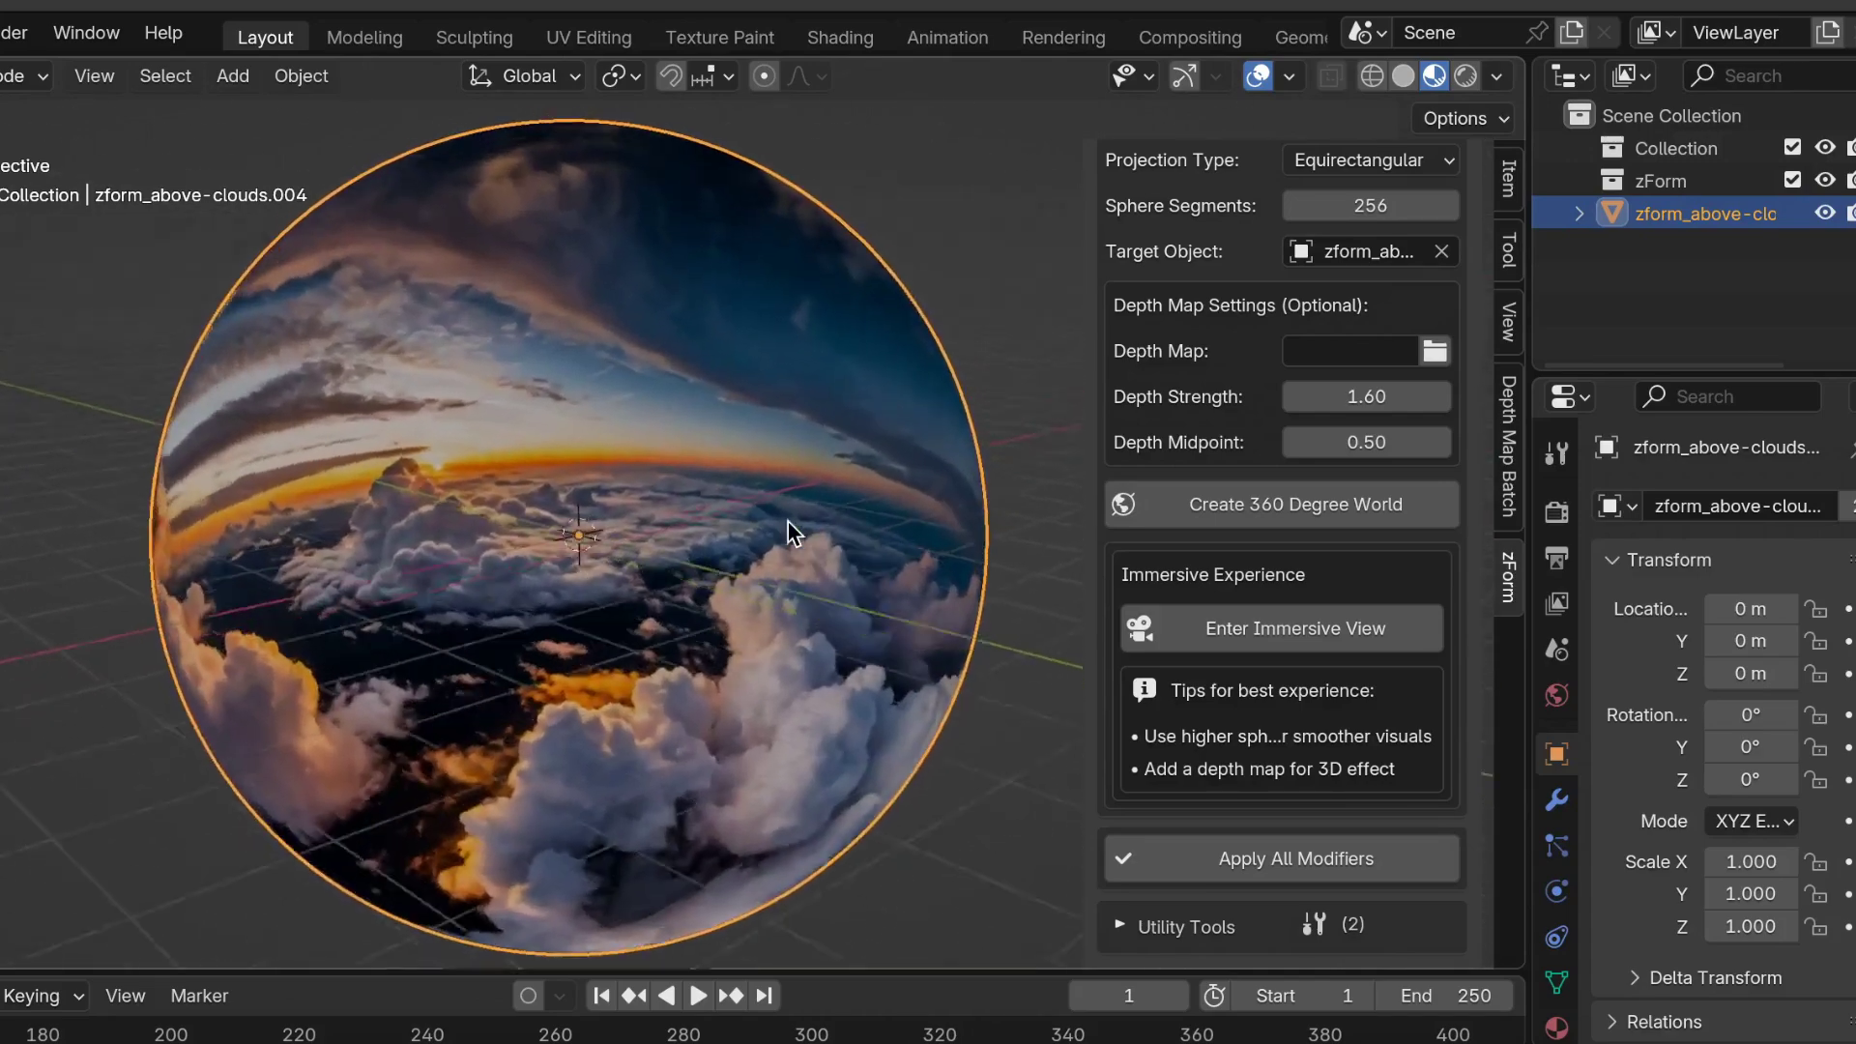
pyautogui.scroll(-8, 787, 522)
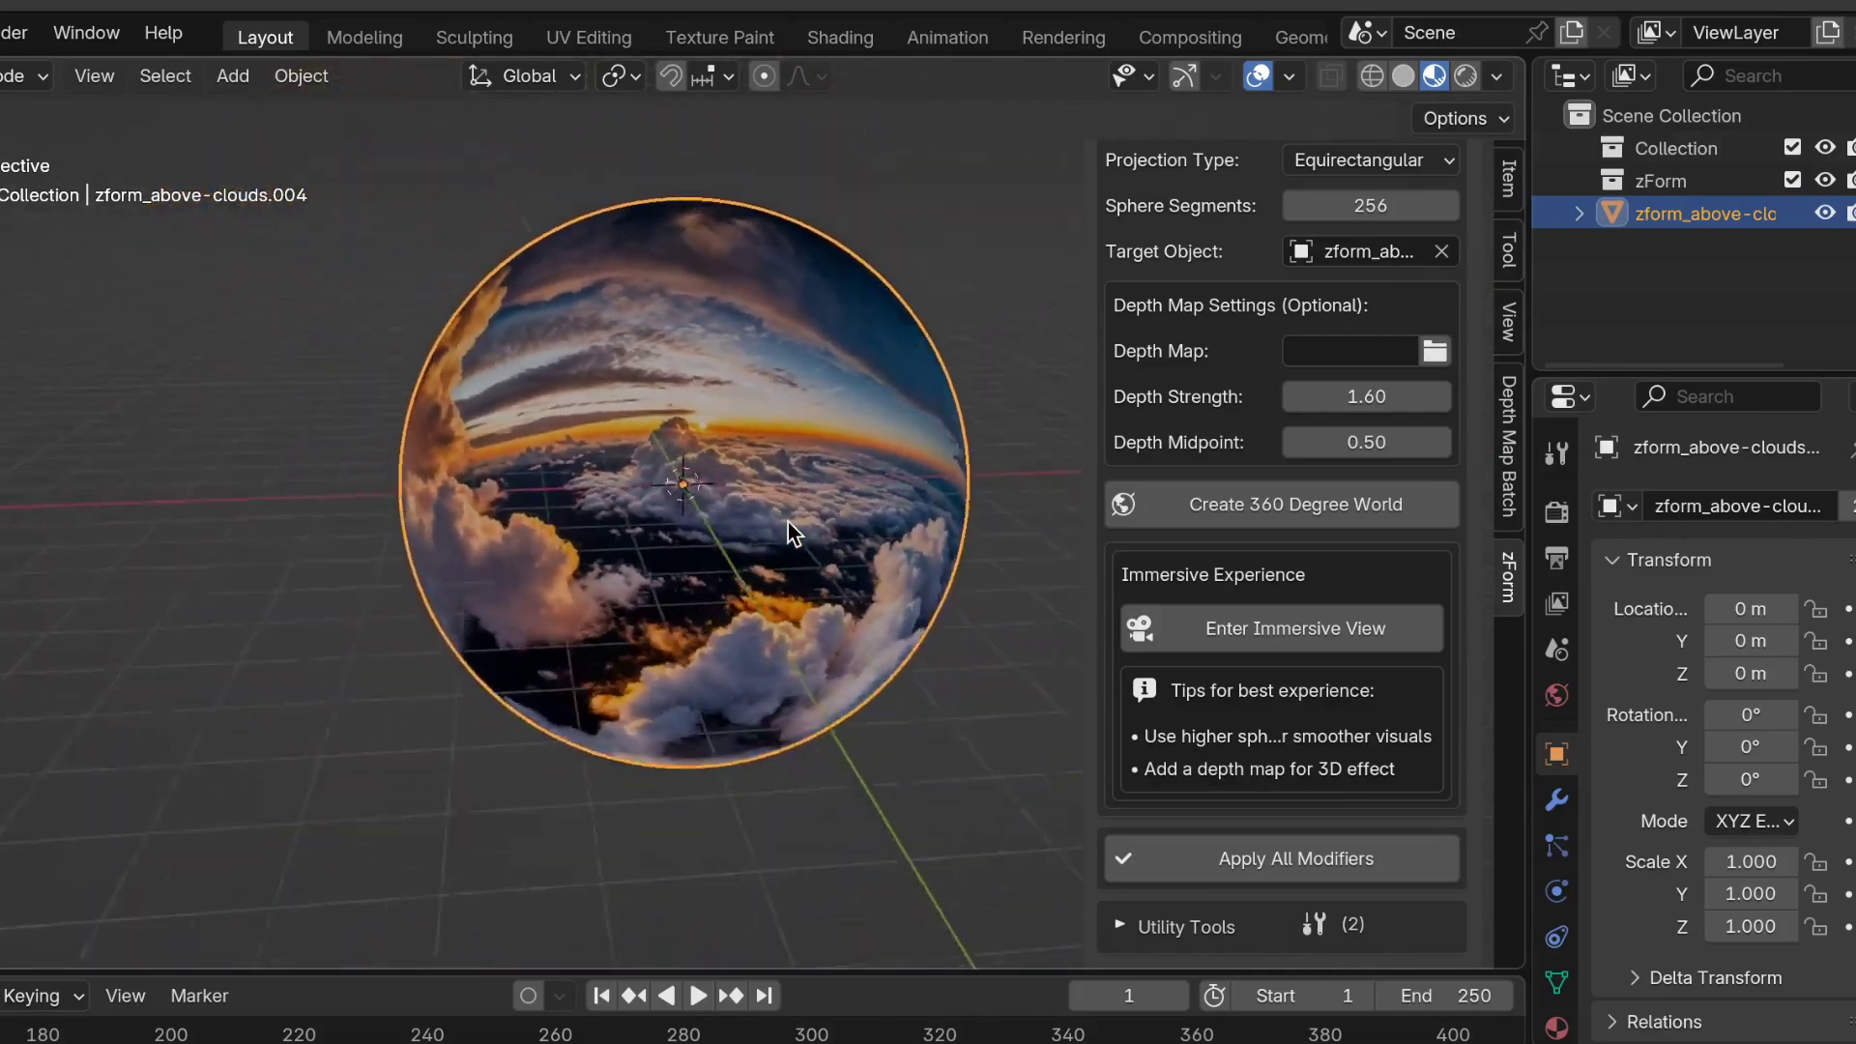
pyautogui.press('KP_1')
pyautogui.keyDown('ctrl'); pyautogui.hscroll(3, 787, 522); pyautogui.keyUp('ctrl')
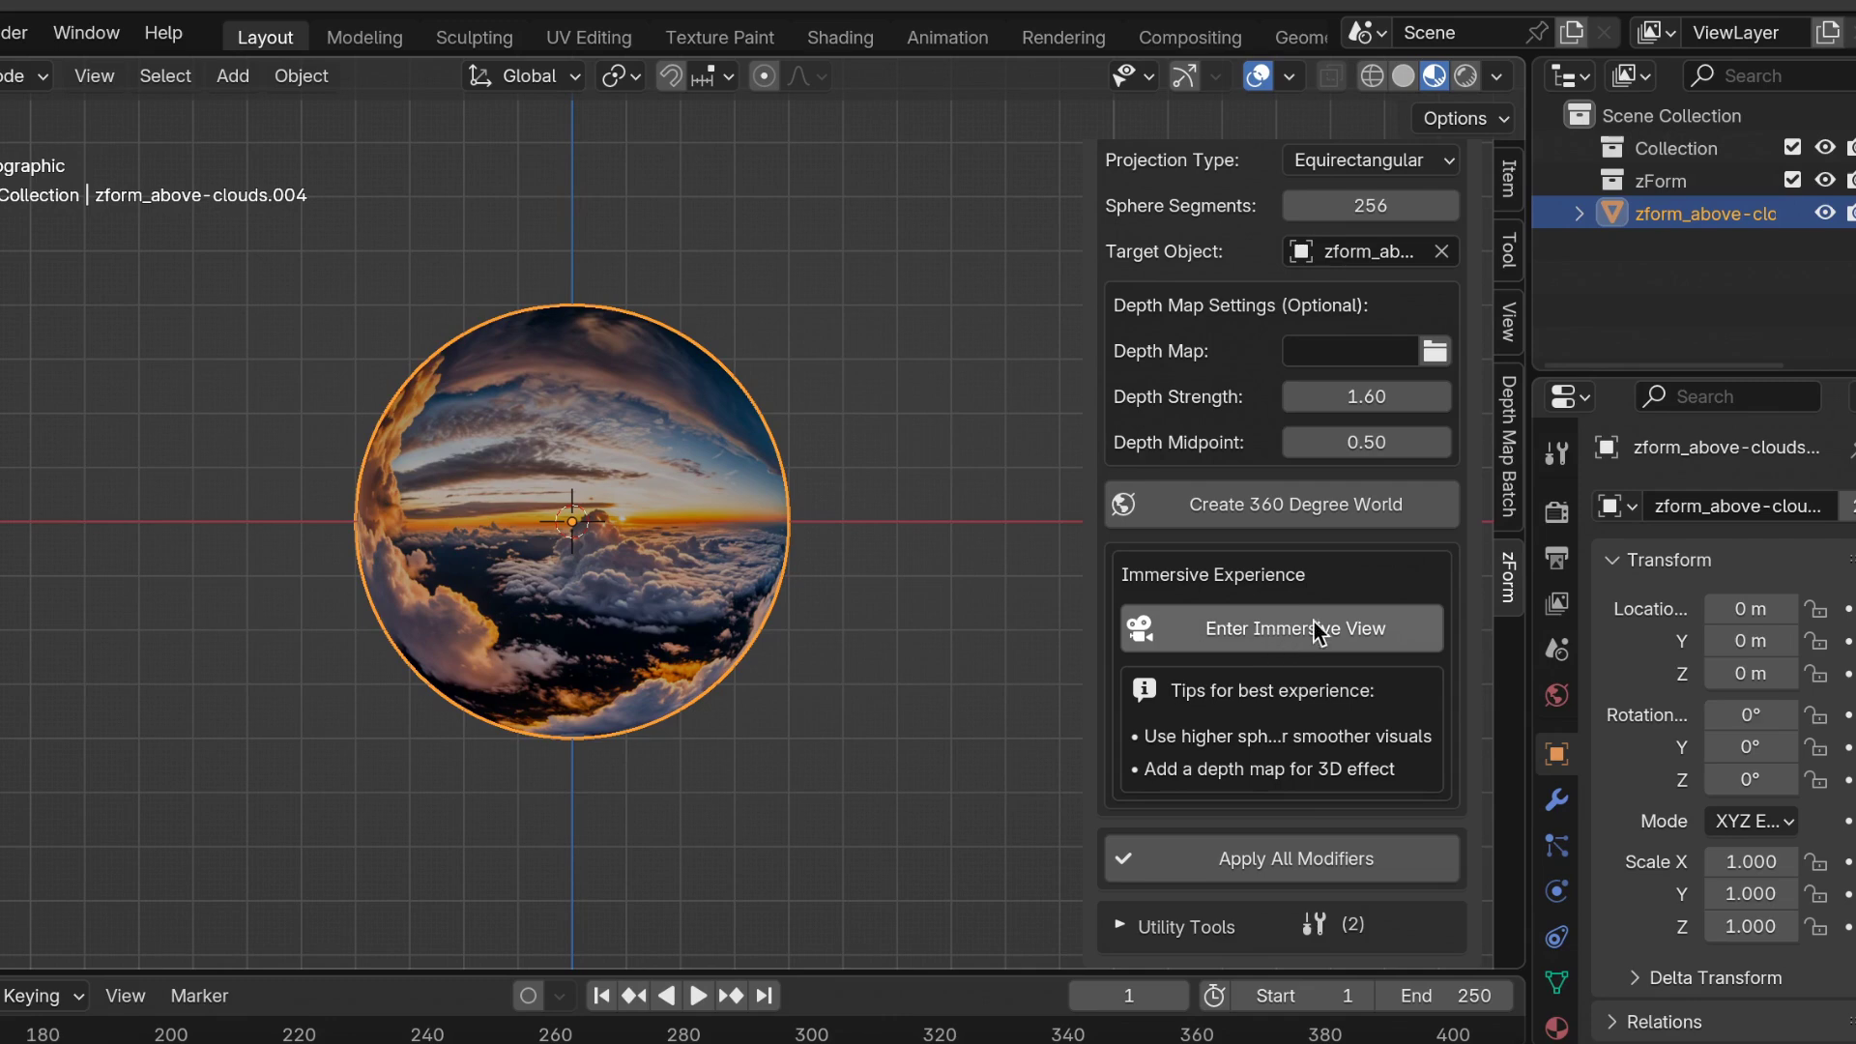
# - Enter the immersive view of the cloud world and fly the camera forward
pyautogui.click(1369, 635)
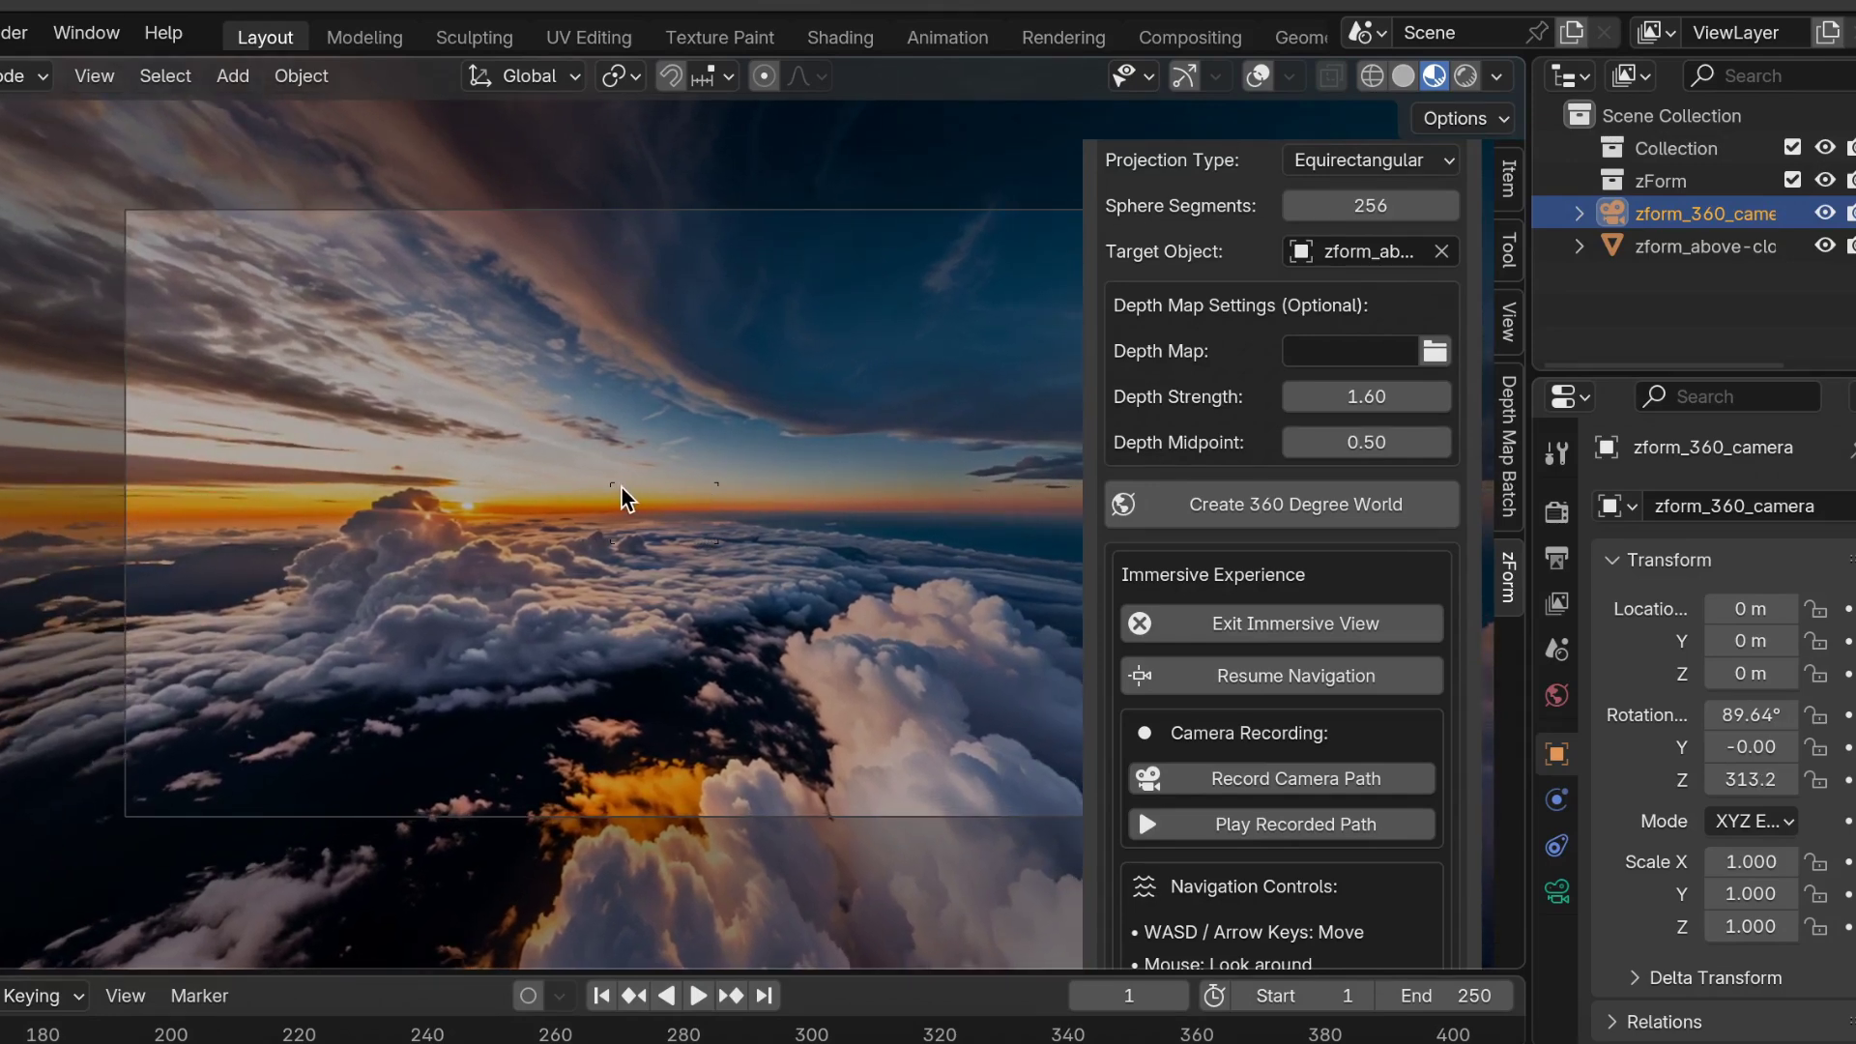
pyautogui.press('w')
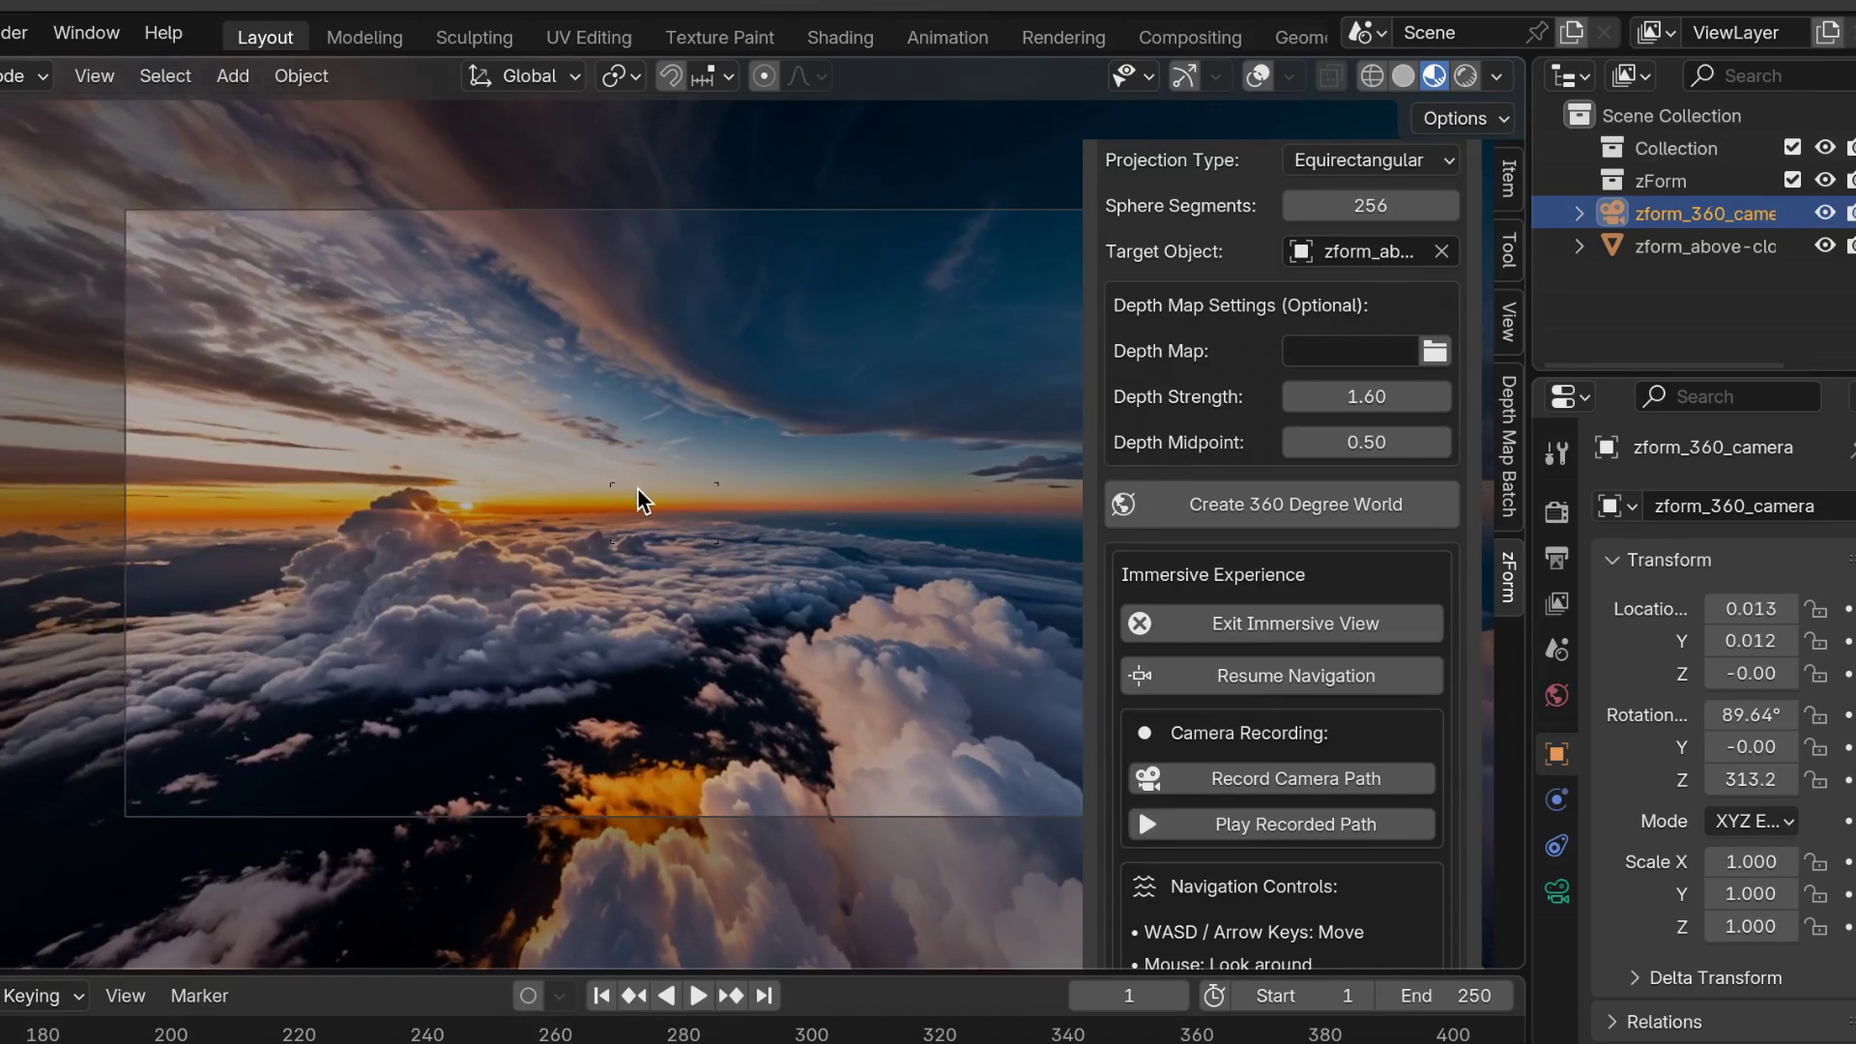
pyautogui.press('w')
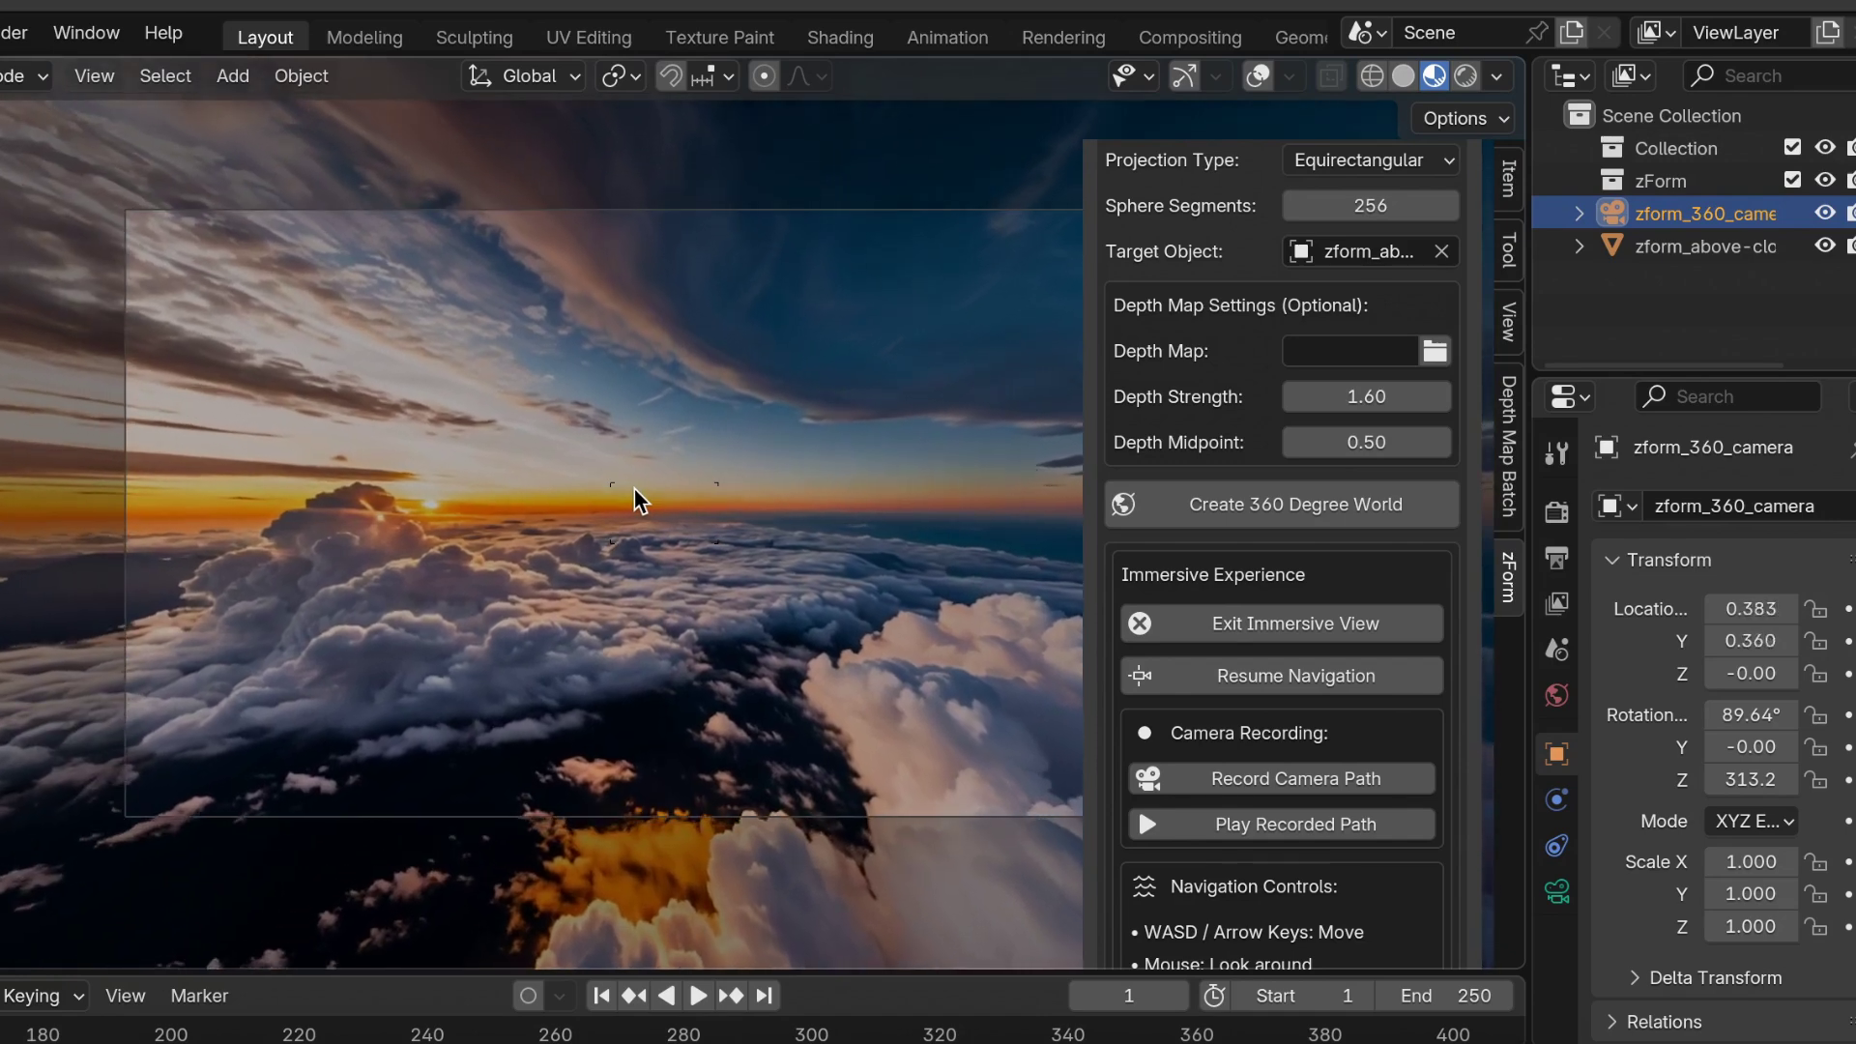
# - Fly the immersive camera forward, back and up, looking around the cloud world from different heights and directions
pyautogui.press('w')
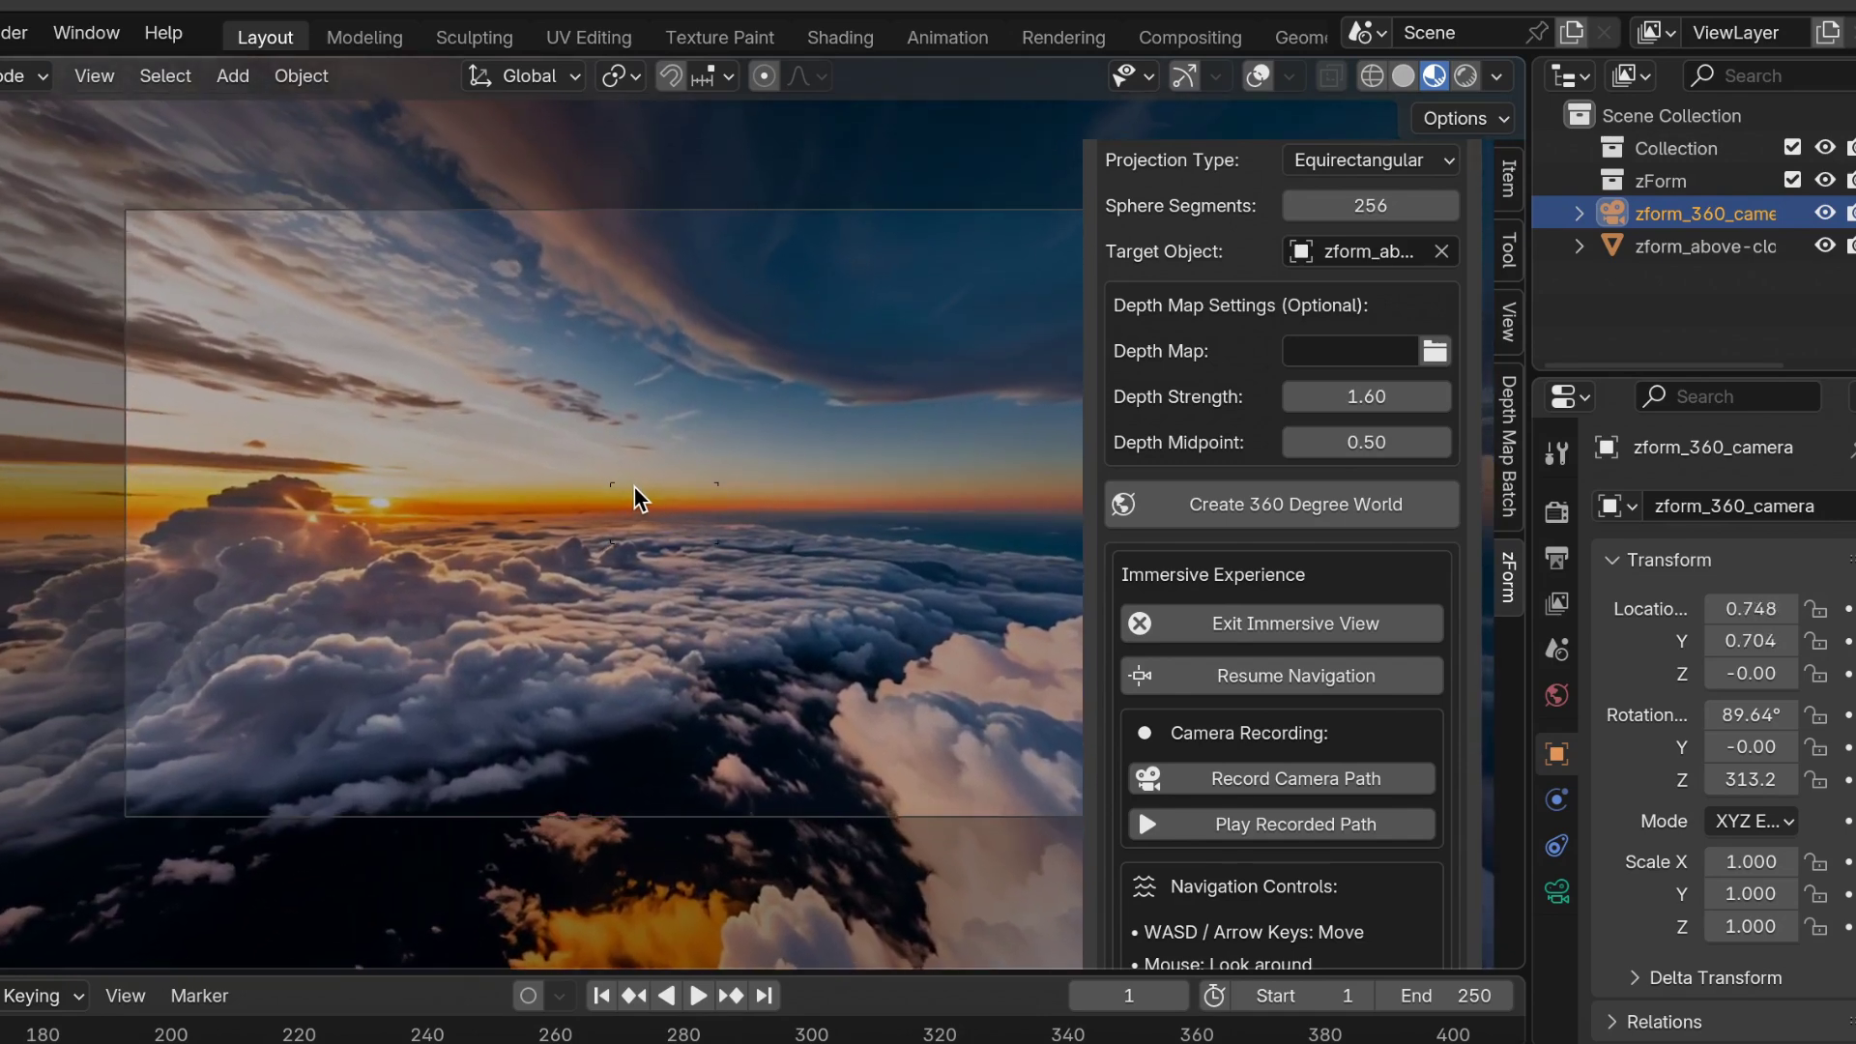
pyautogui.moveTo(570, 497); pyautogui.dragTo(416, 499)
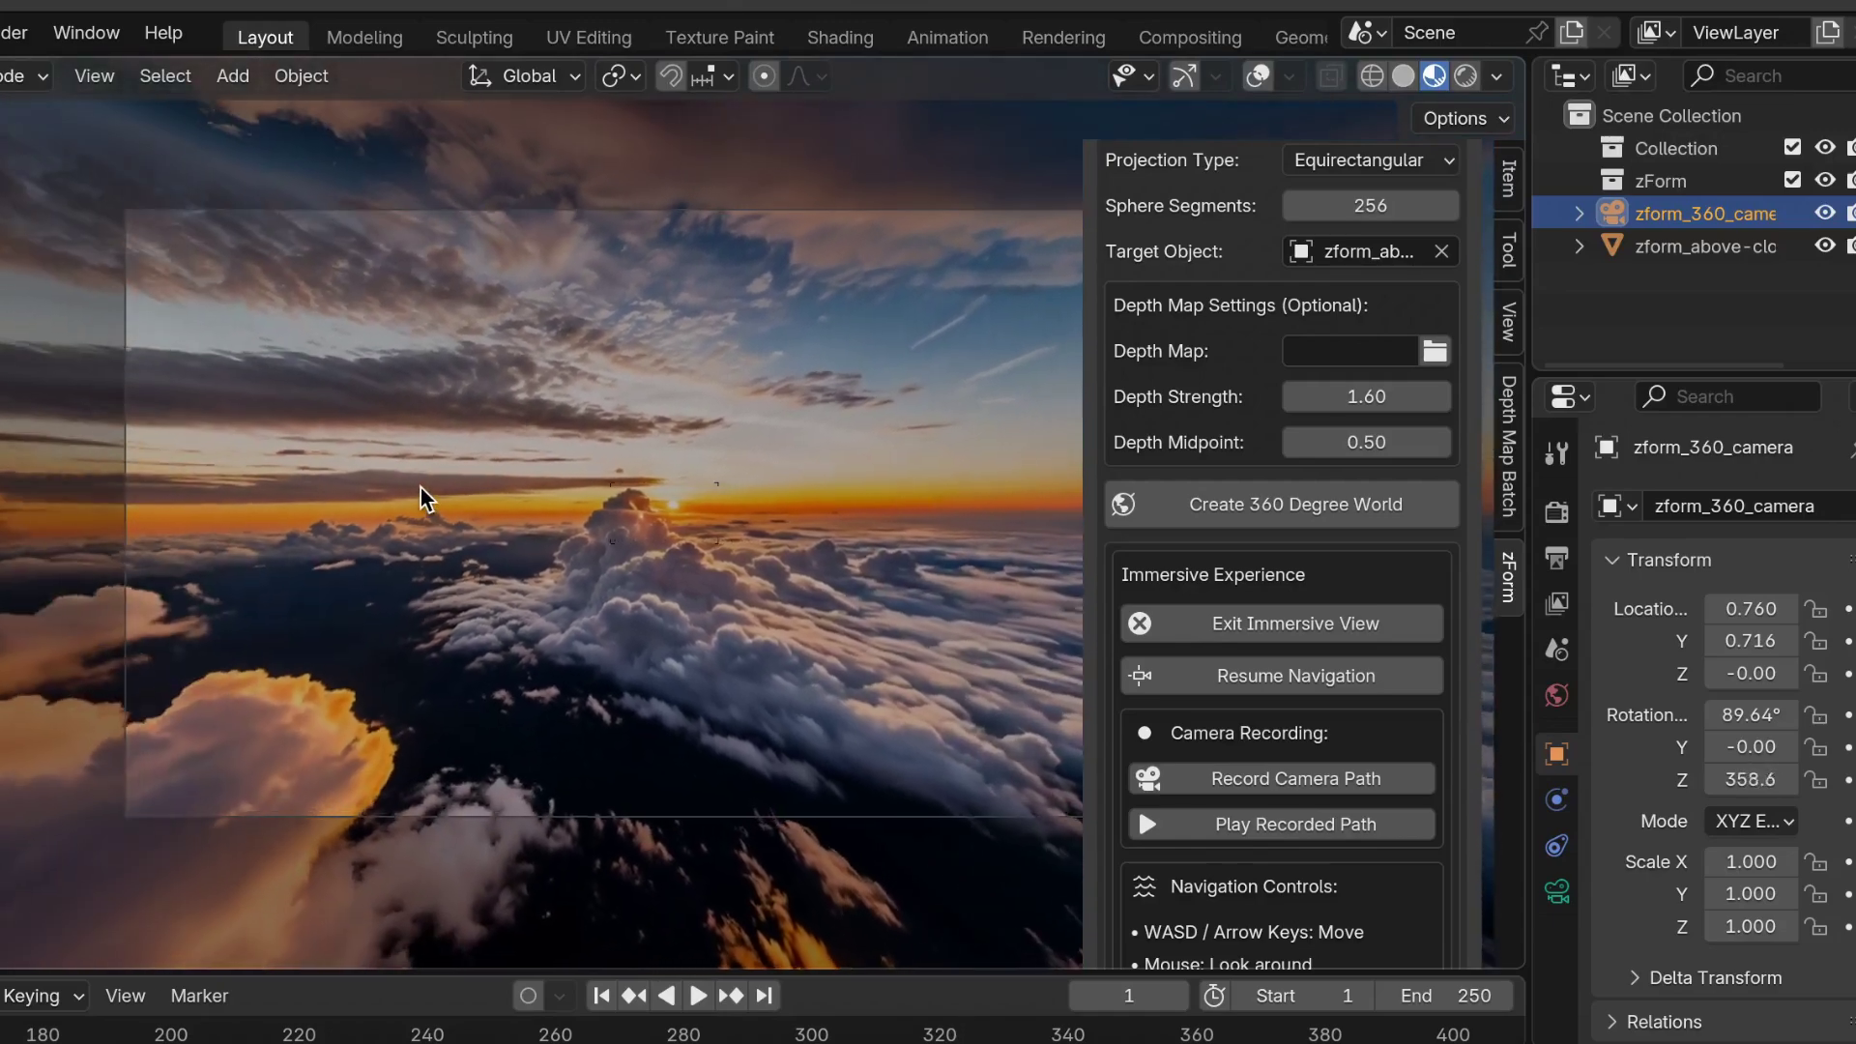
pyautogui.moveTo(938, 503); pyautogui.dragTo(829, 464)
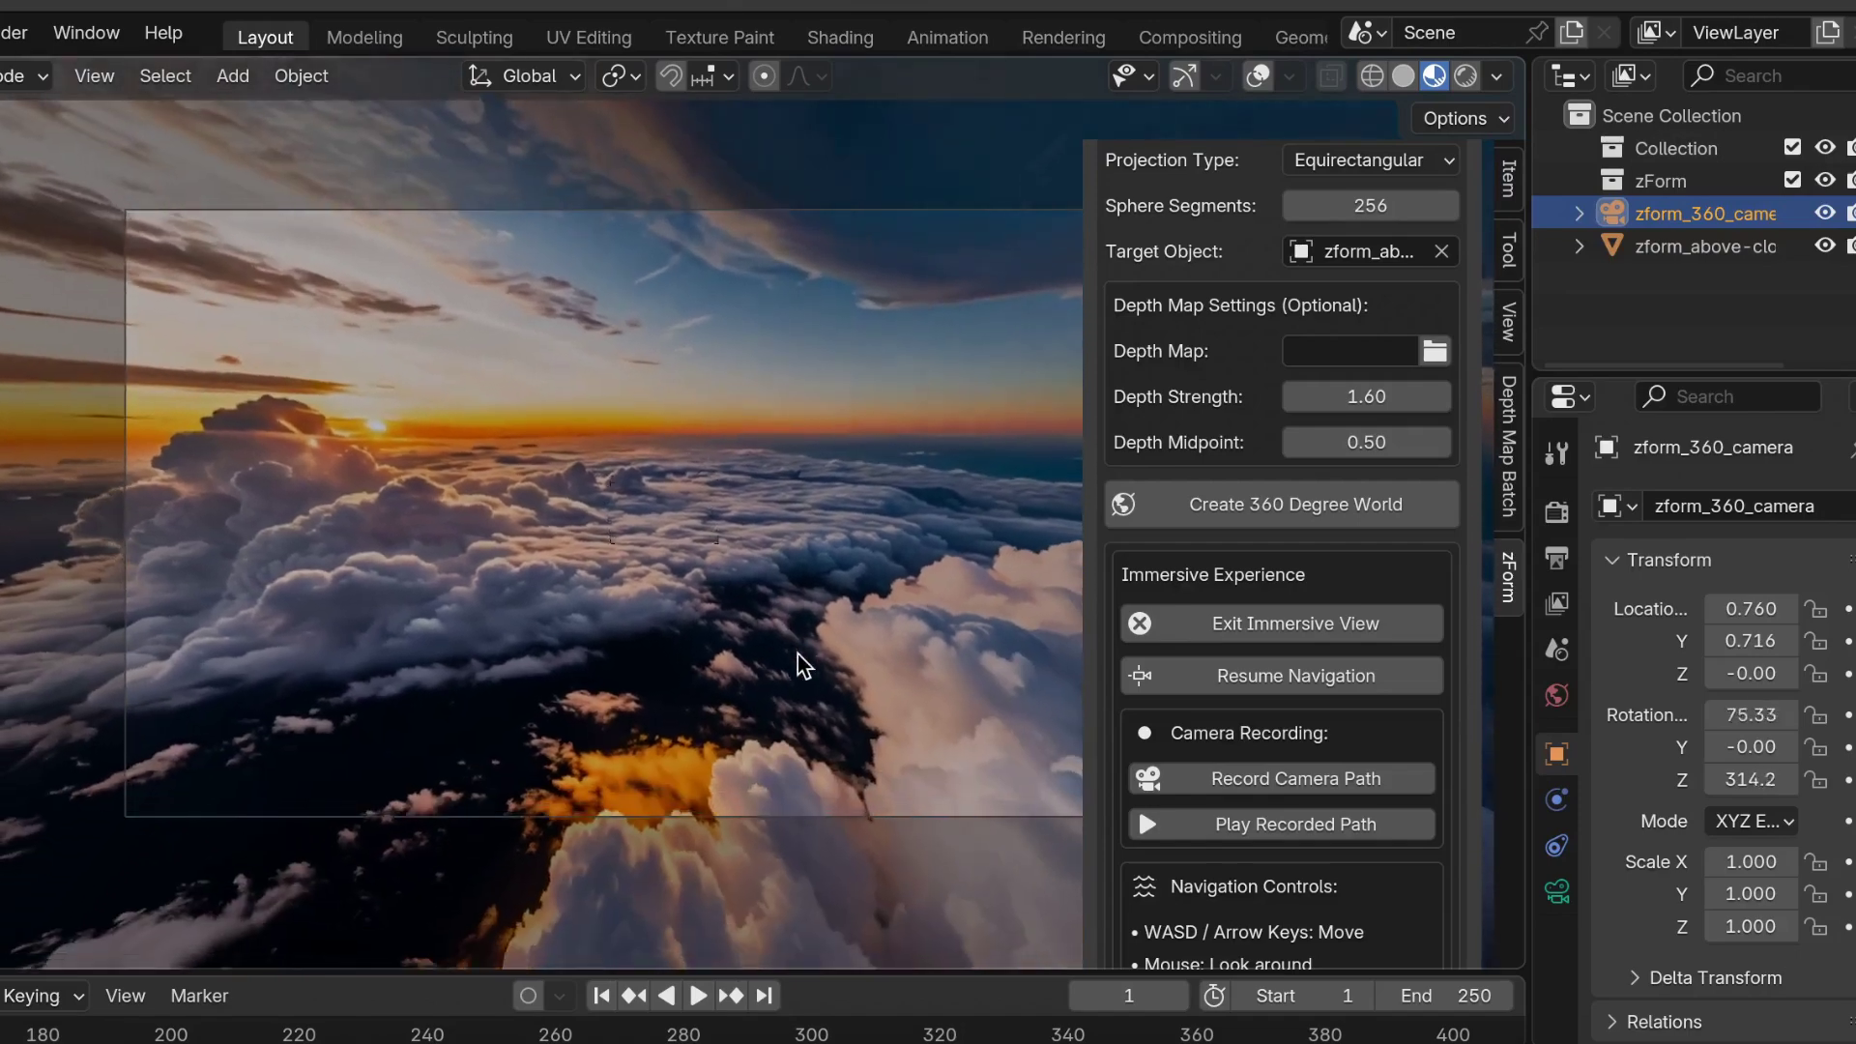
pyautogui.moveTo(800, 662); pyautogui.dragTo(601, 563)
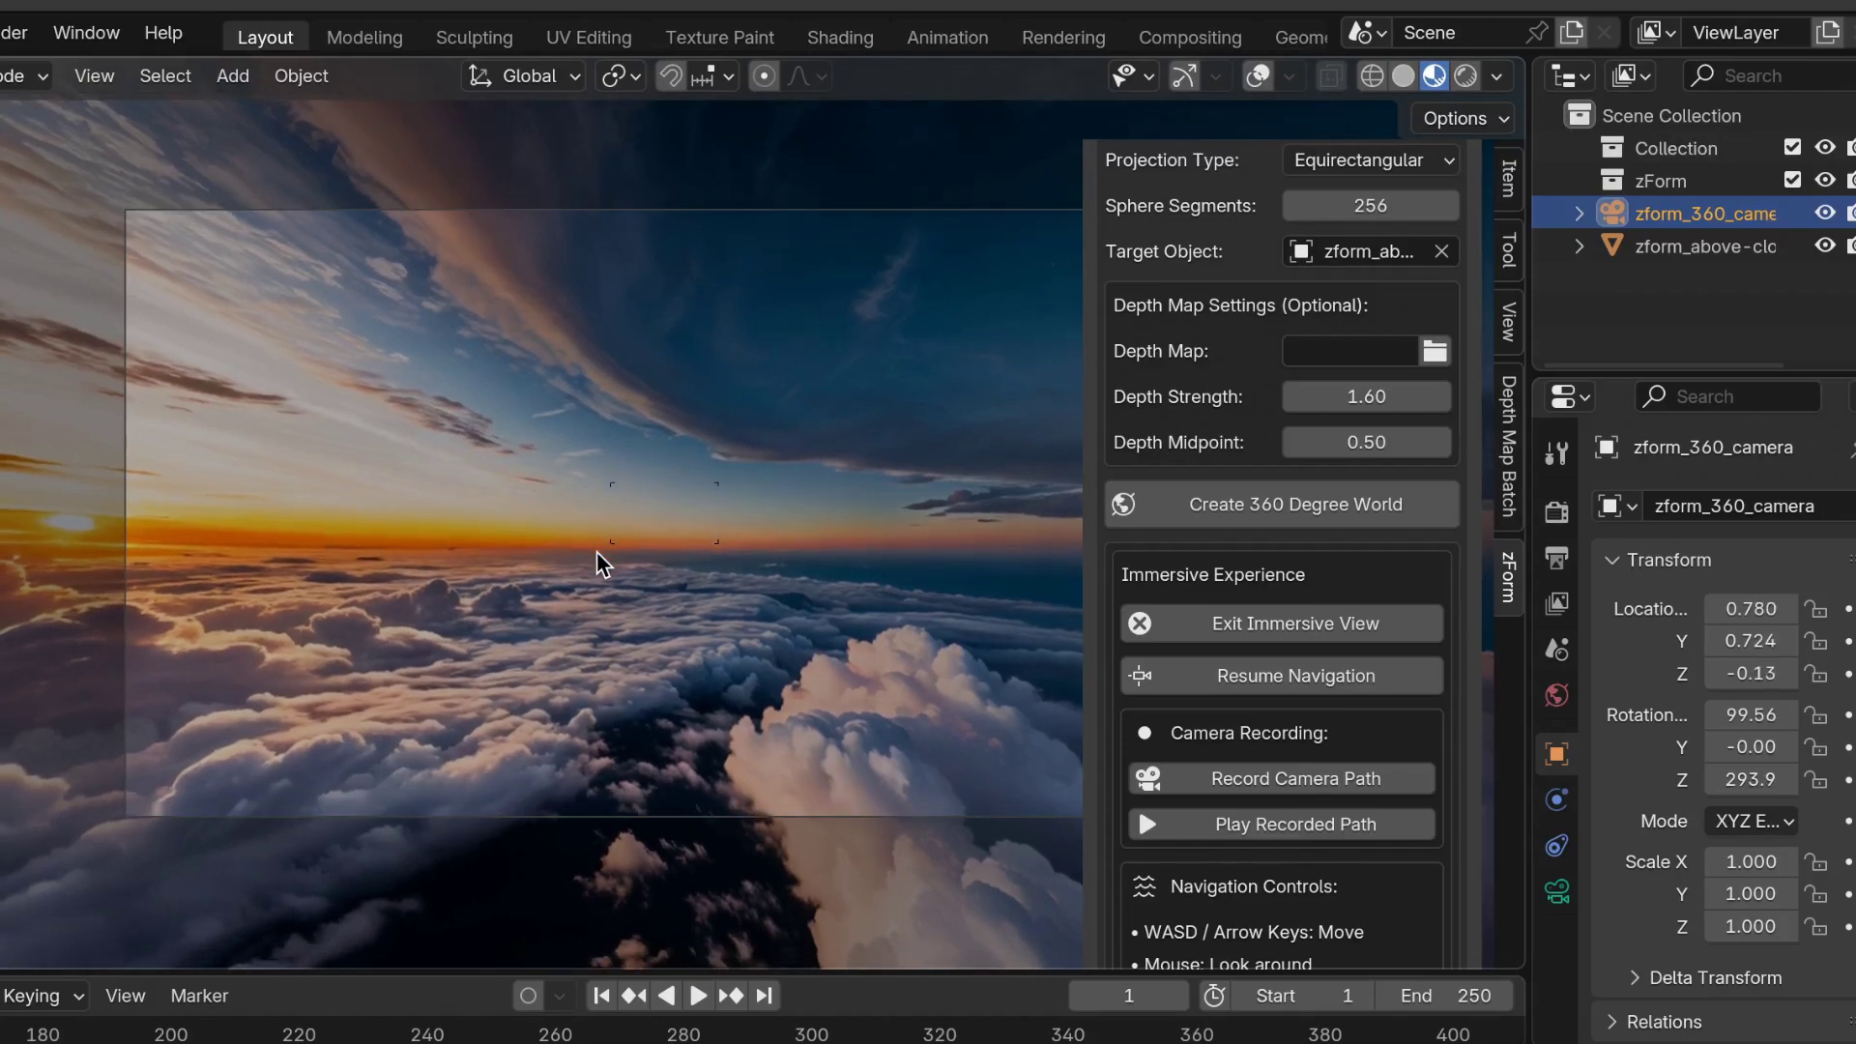
pyautogui.press('w')
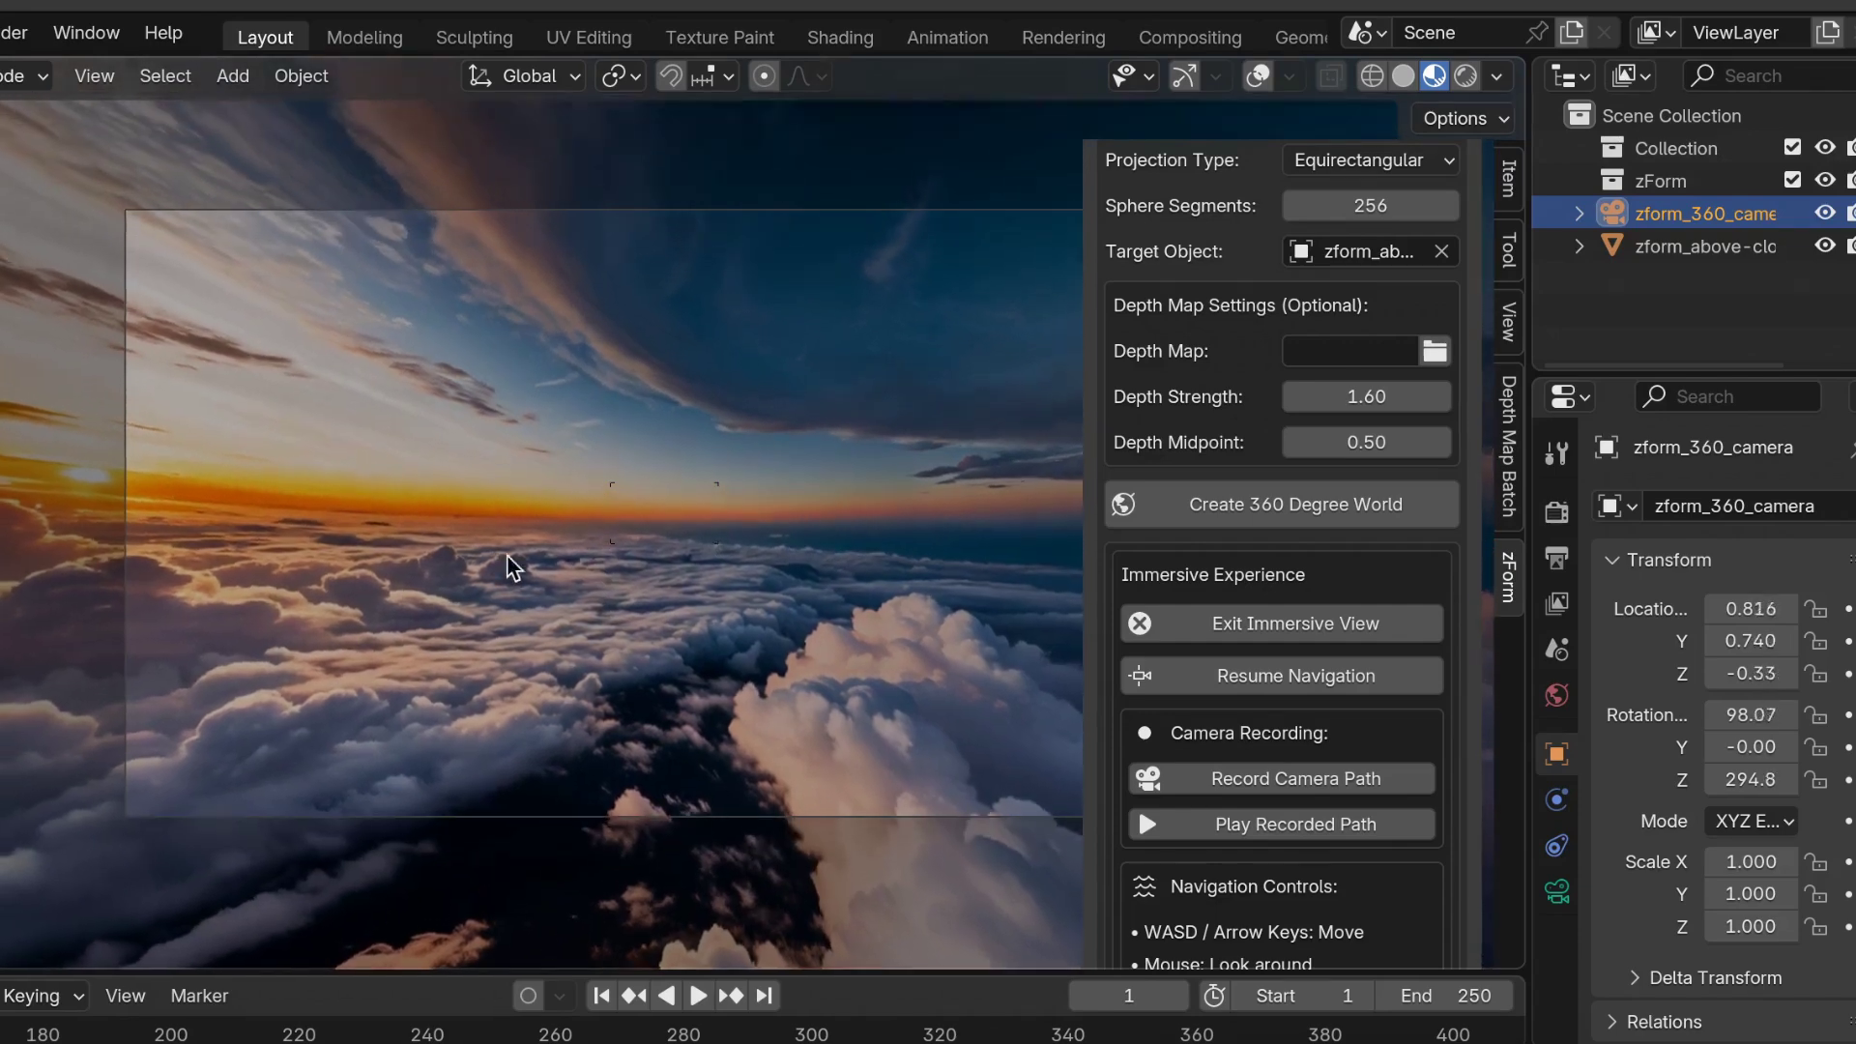
pyautogui.moveTo(510, 569); pyautogui.dragTo(444, 568)
pyautogui.press('s')
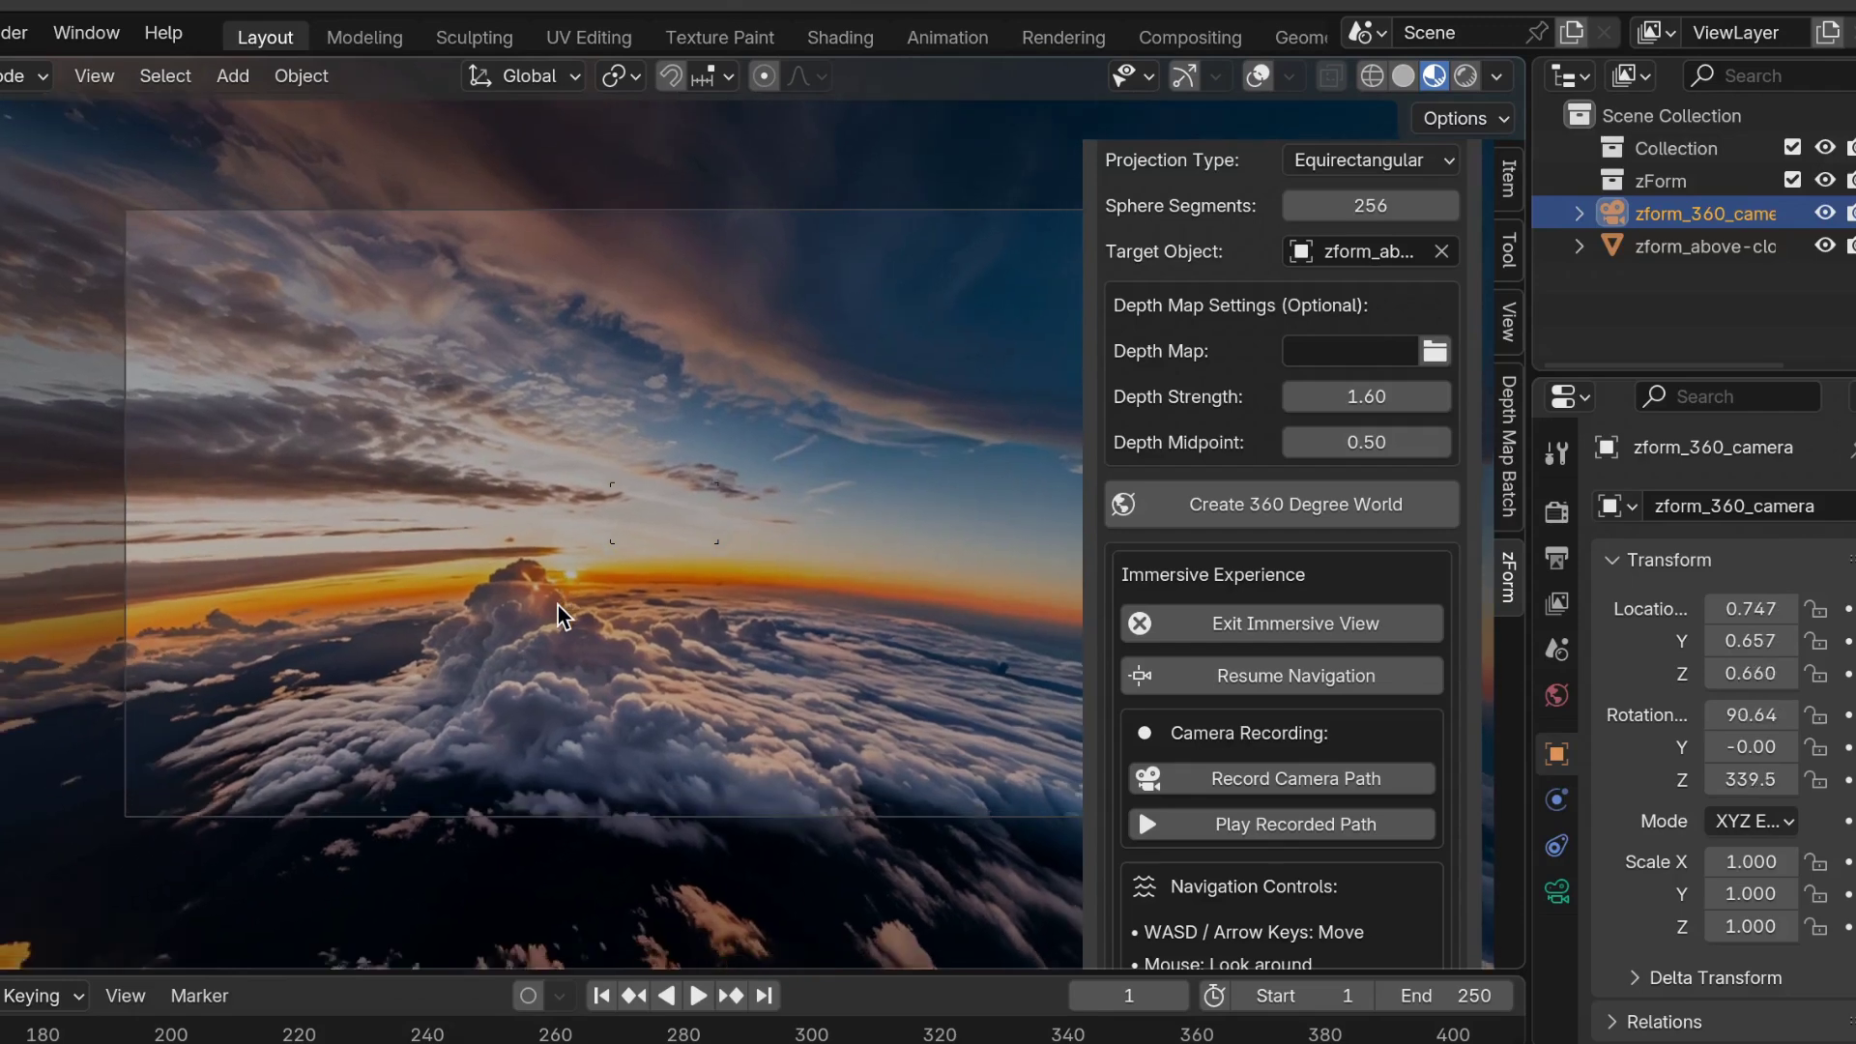
pyautogui.moveTo(559, 613); pyautogui.dragTo(642, 464)
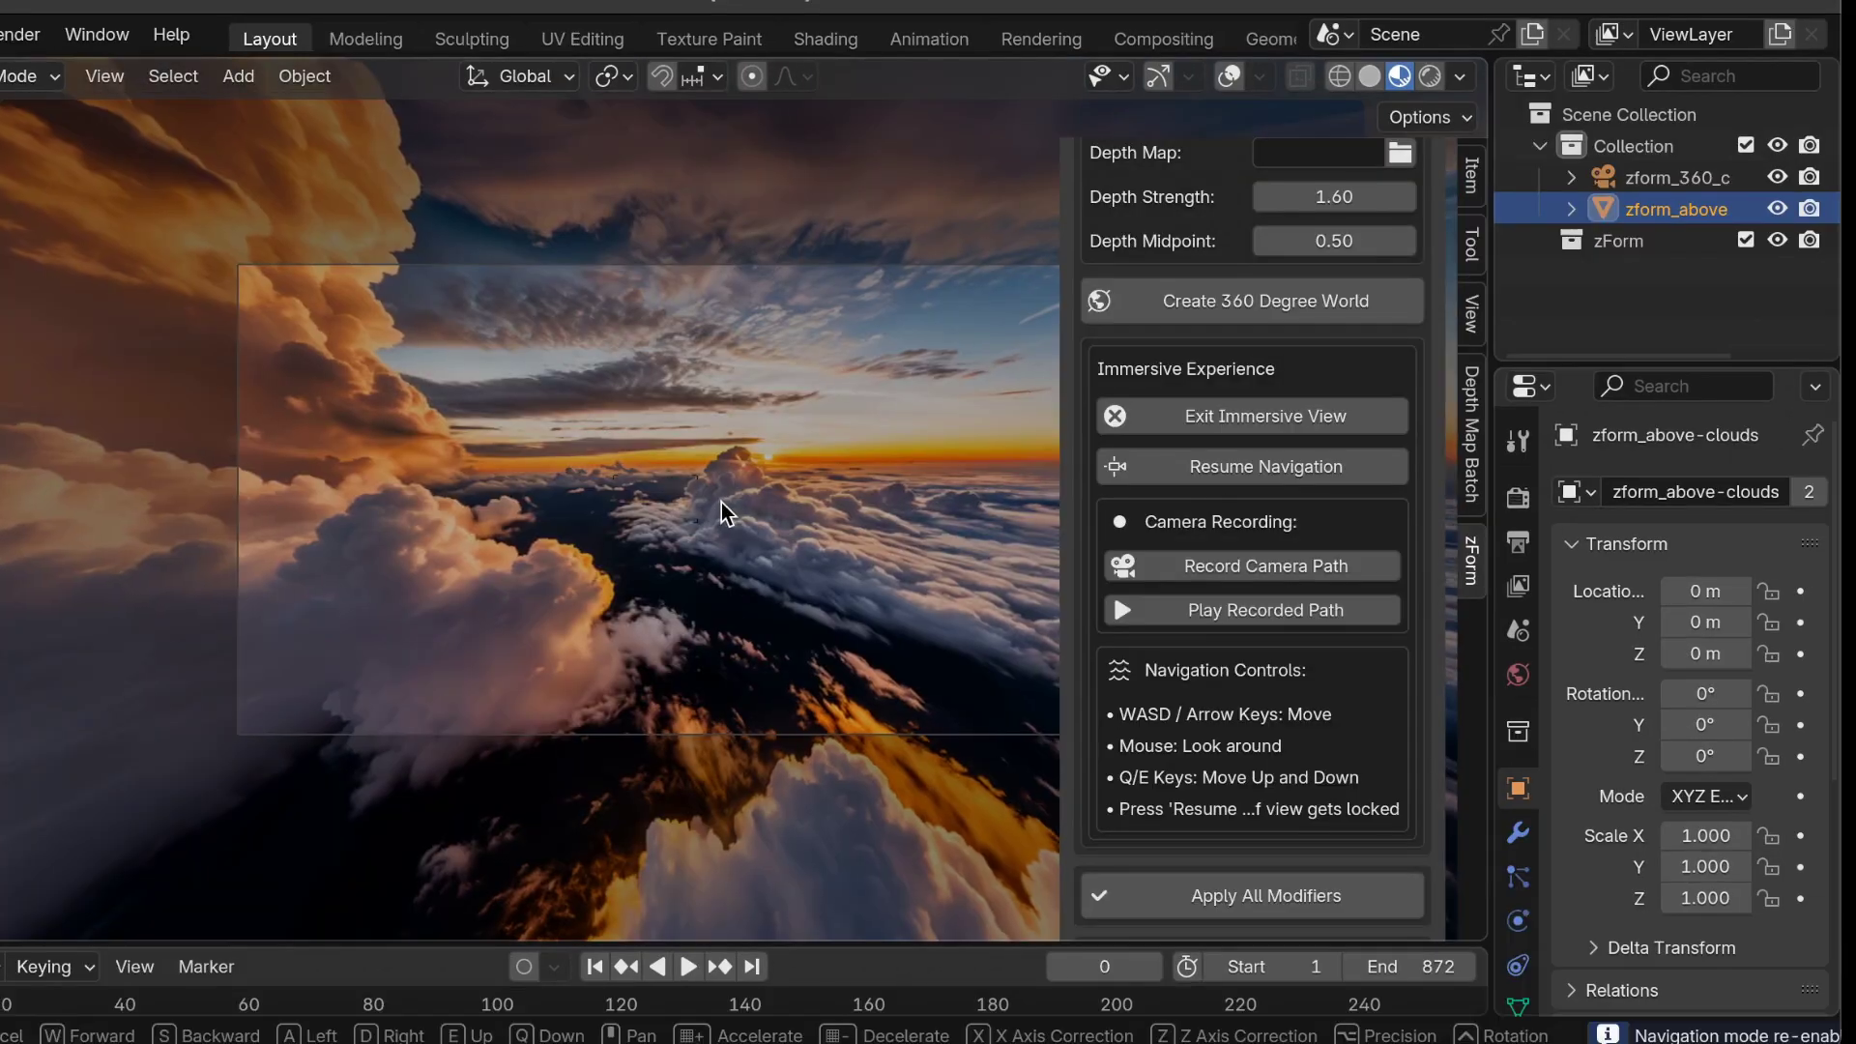
# - Resume navigation in the immersive view, aim the camera at the sunset over the central cloud and lock that view
pyautogui.moveTo(730, 513); pyautogui.dragTo(740, 512)
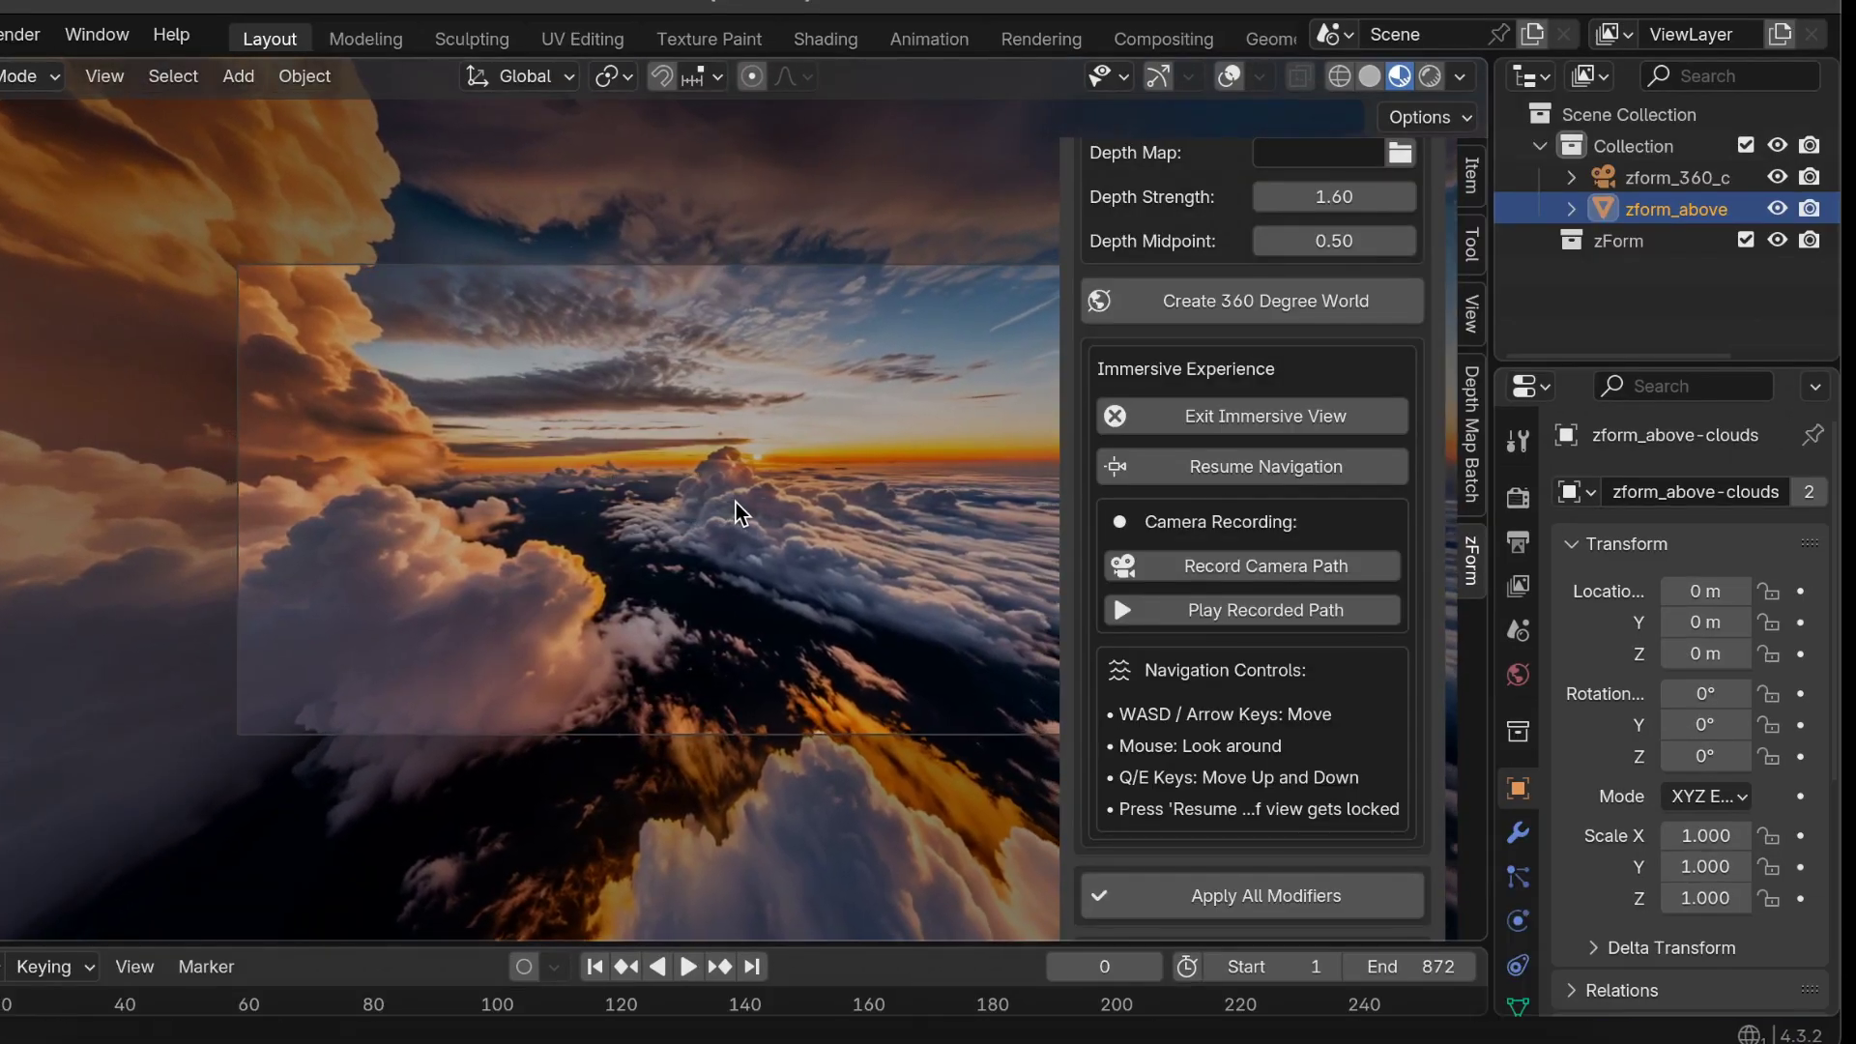
pyautogui.click(1237, 474)
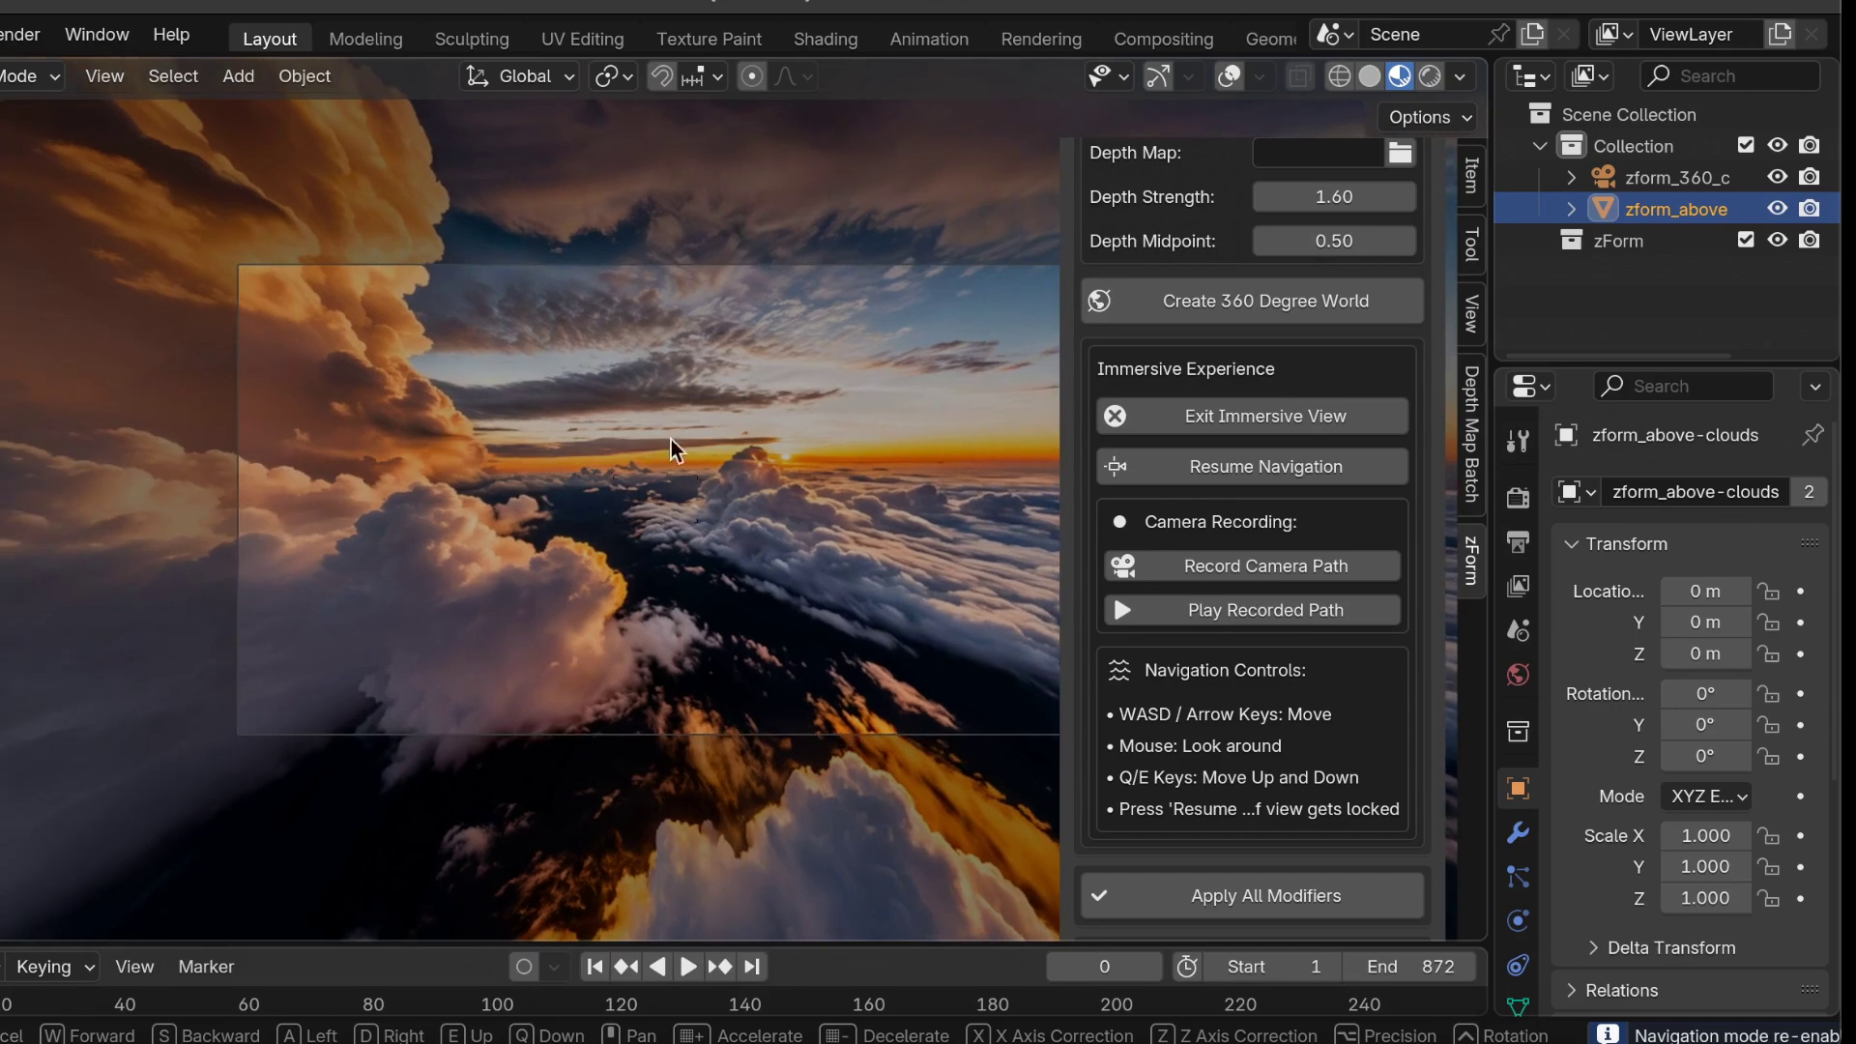
pyautogui.moveTo(711, 439)
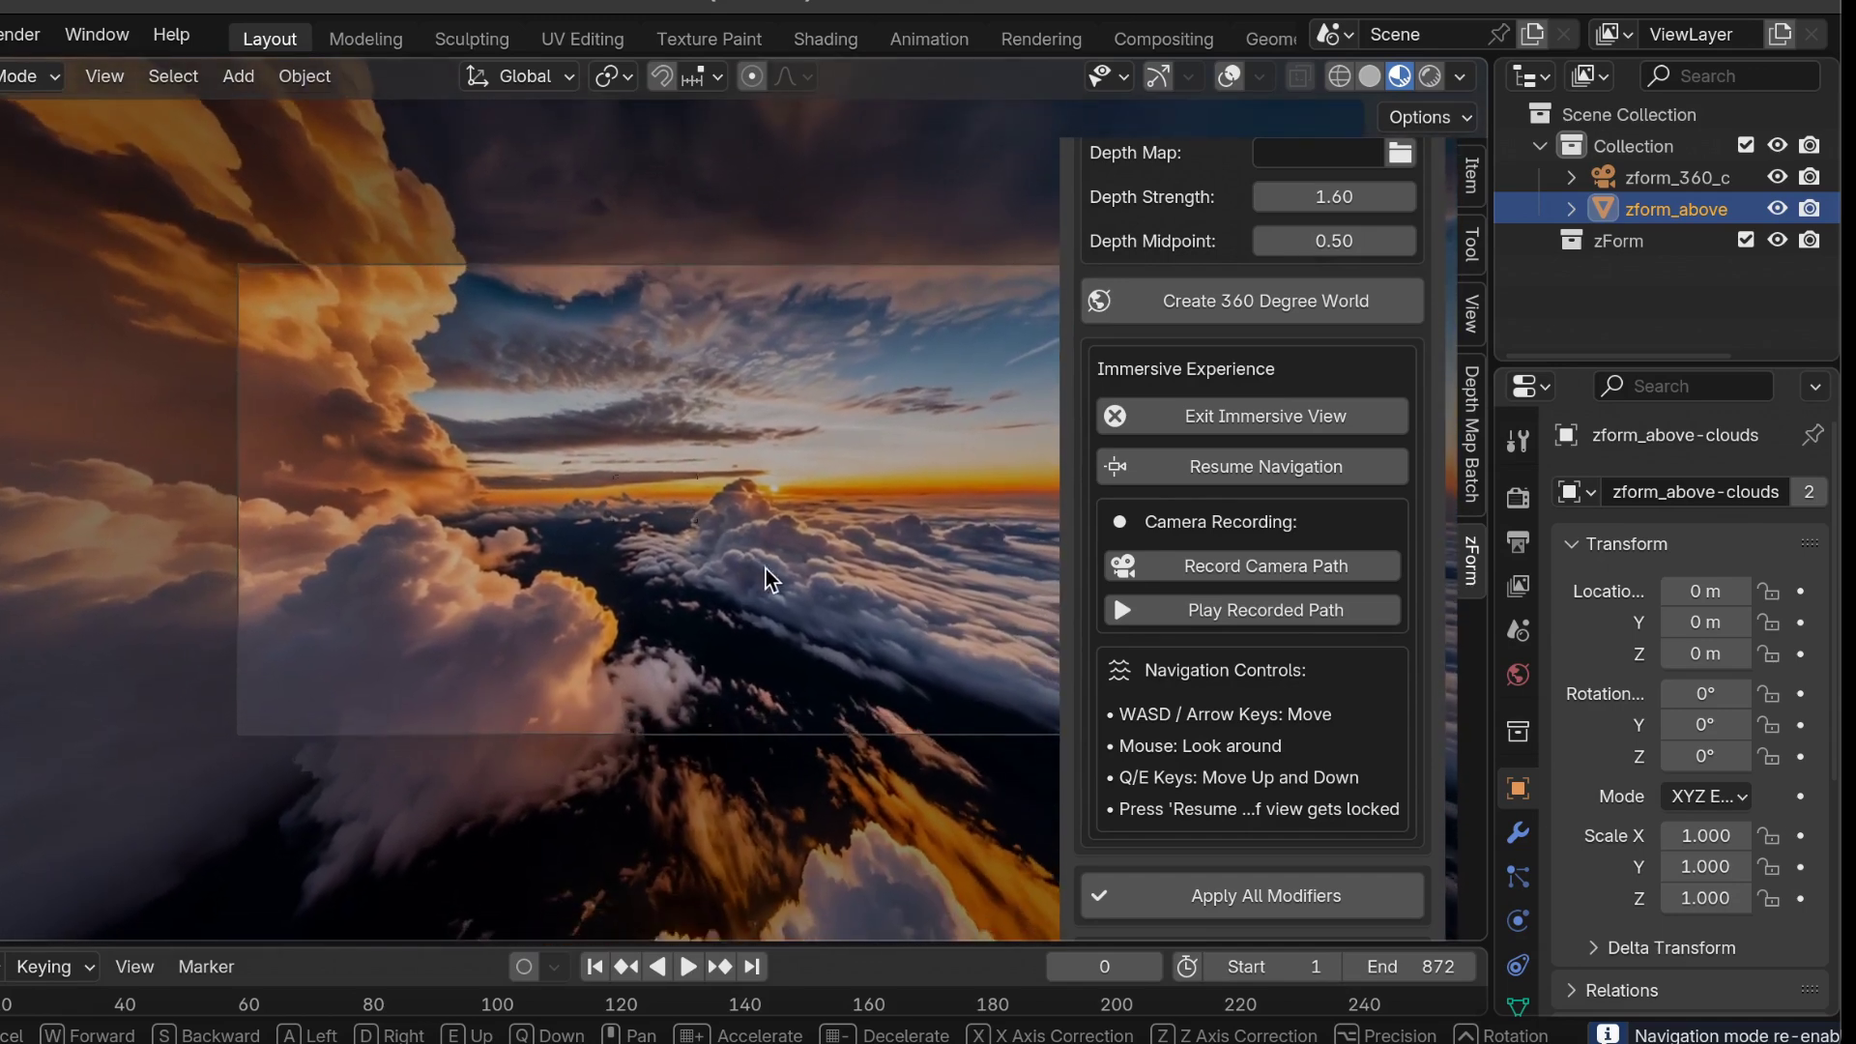
pyautogui.moveTo(803, 548)
pyautogui.click(758, 526)
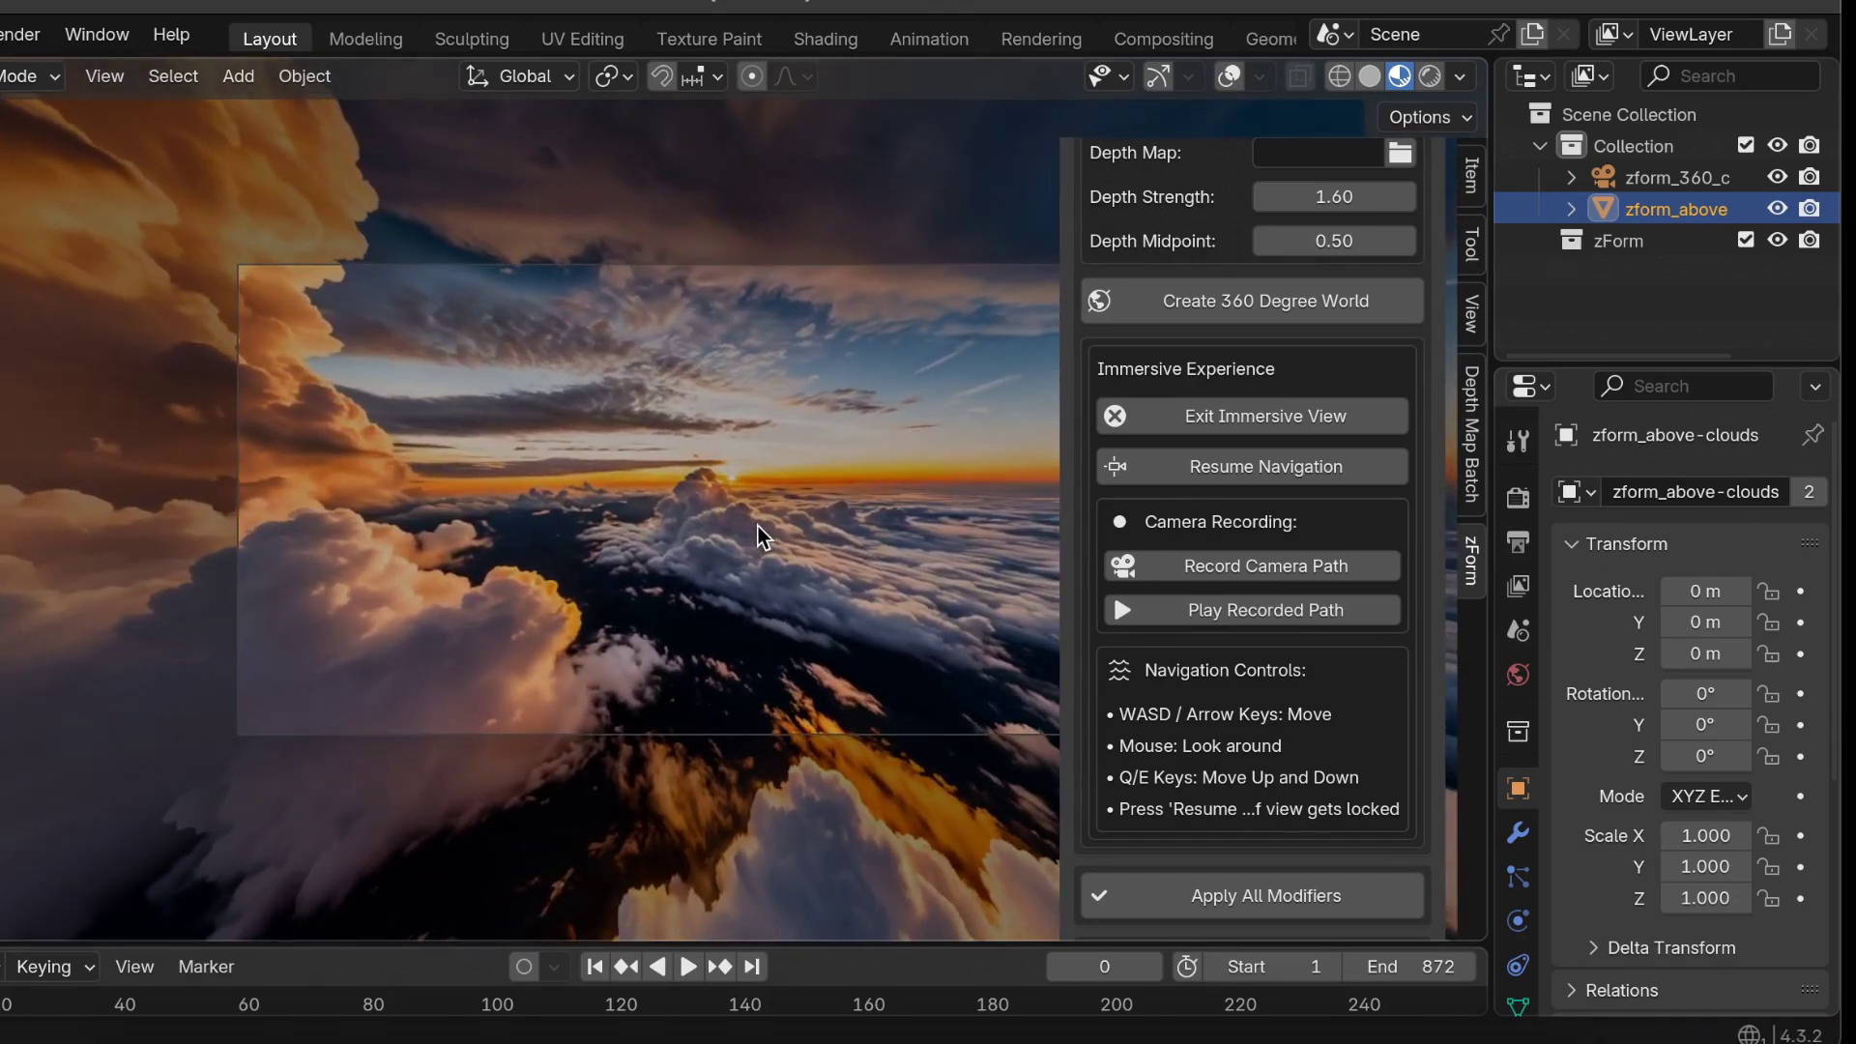
# - Record a camera path while navigating through the cloud world, and stop the recording at the end of the flight
pyautogui.click(1255, 566)
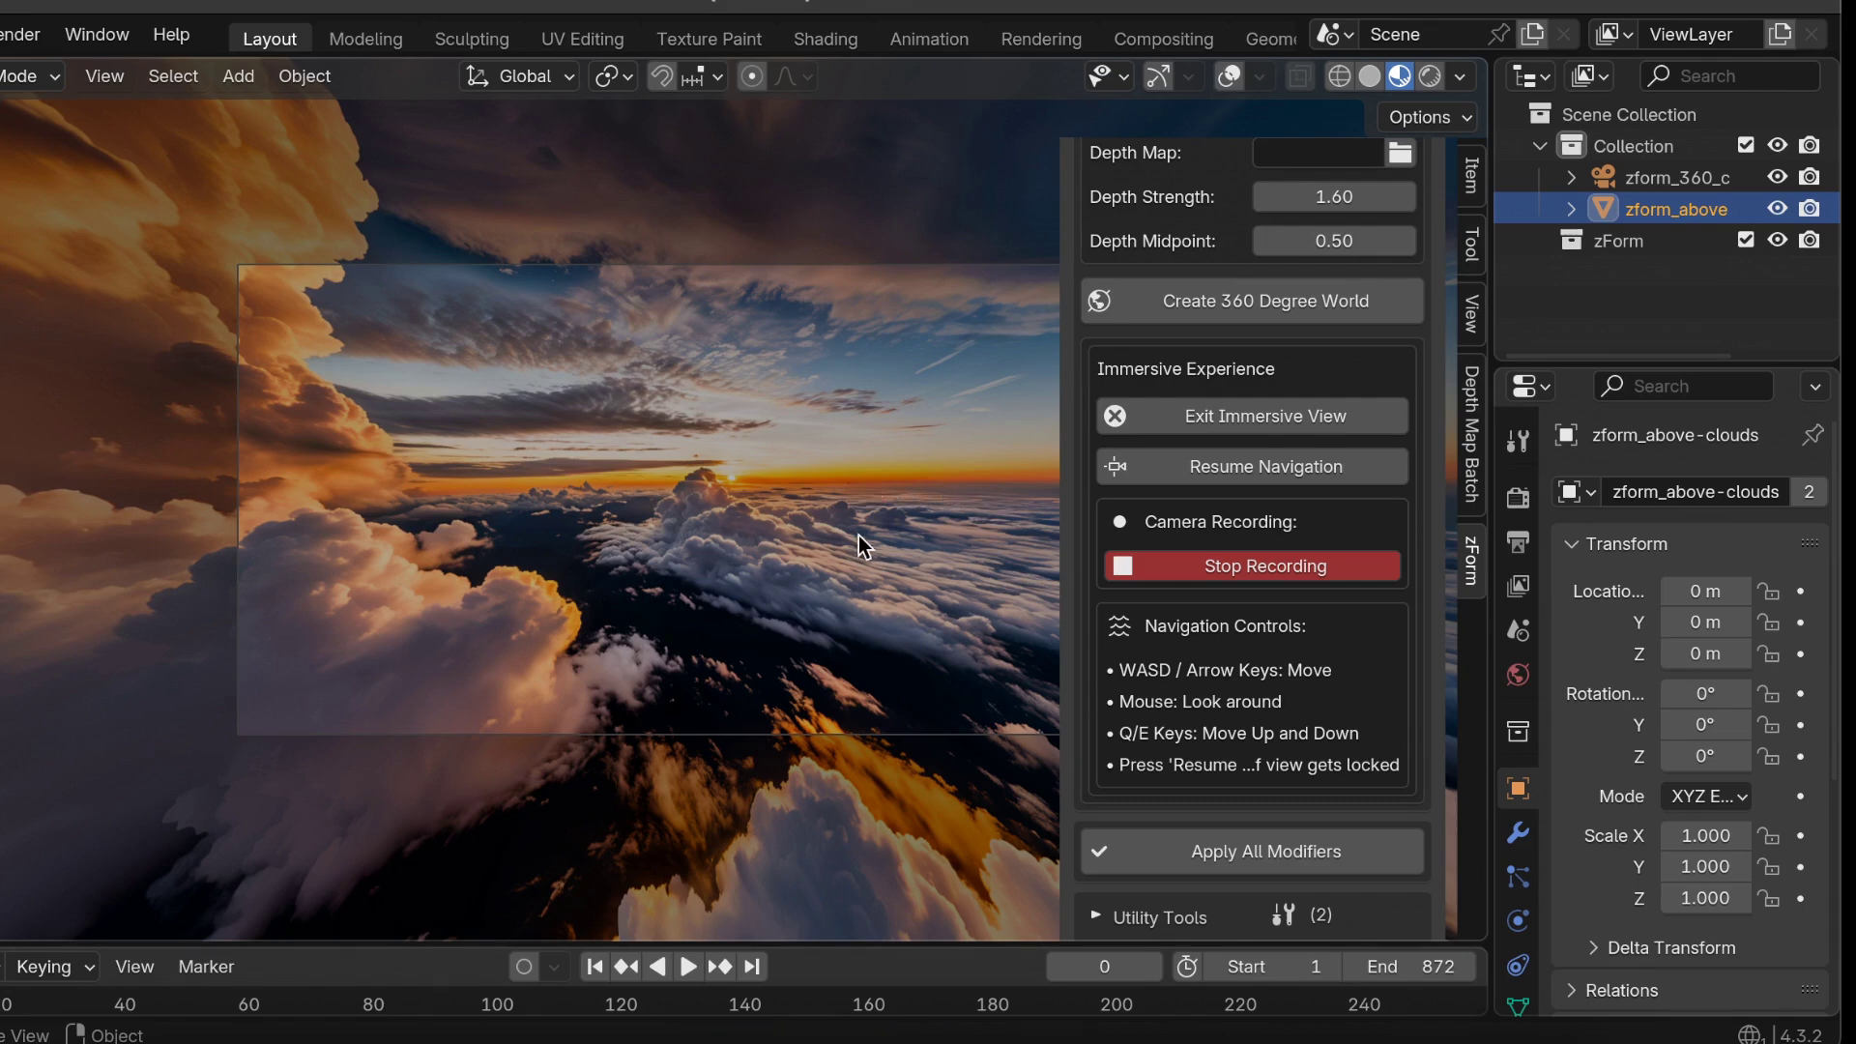
pyautogui.click(1102, 475)
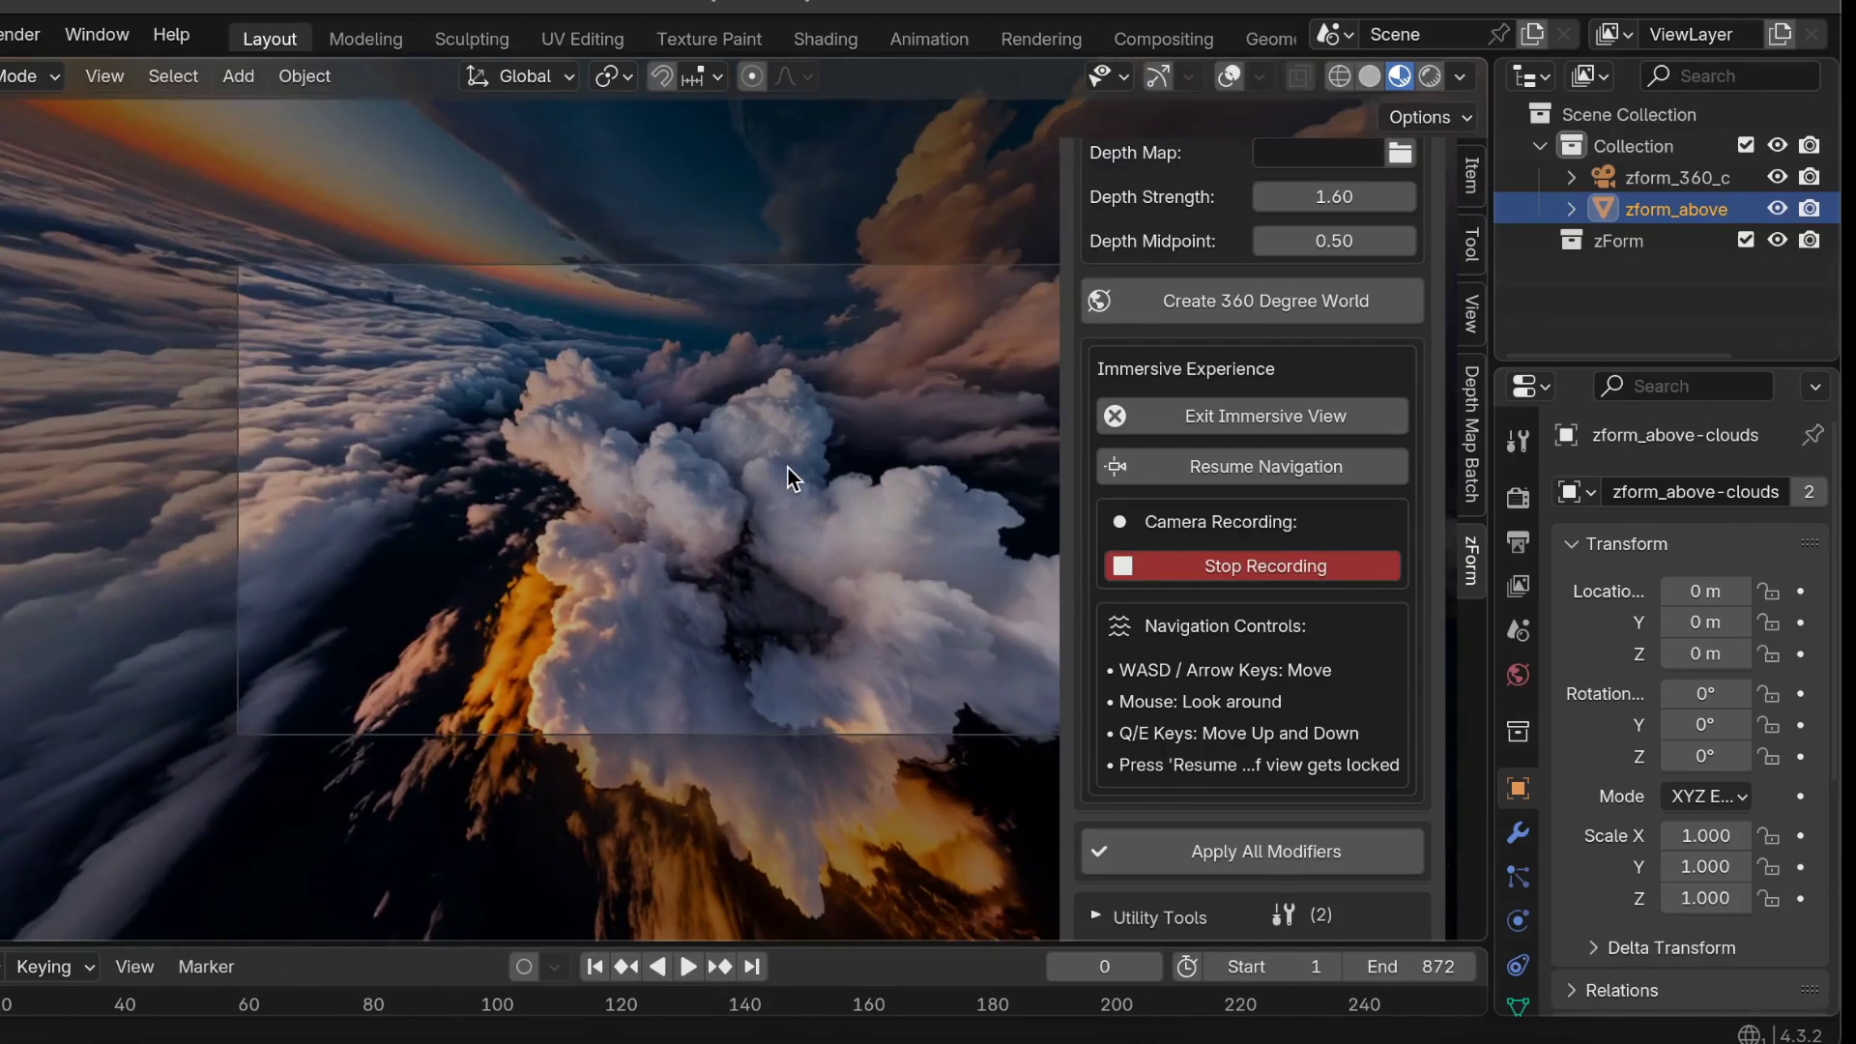
pyautogui.click(1235, 567)
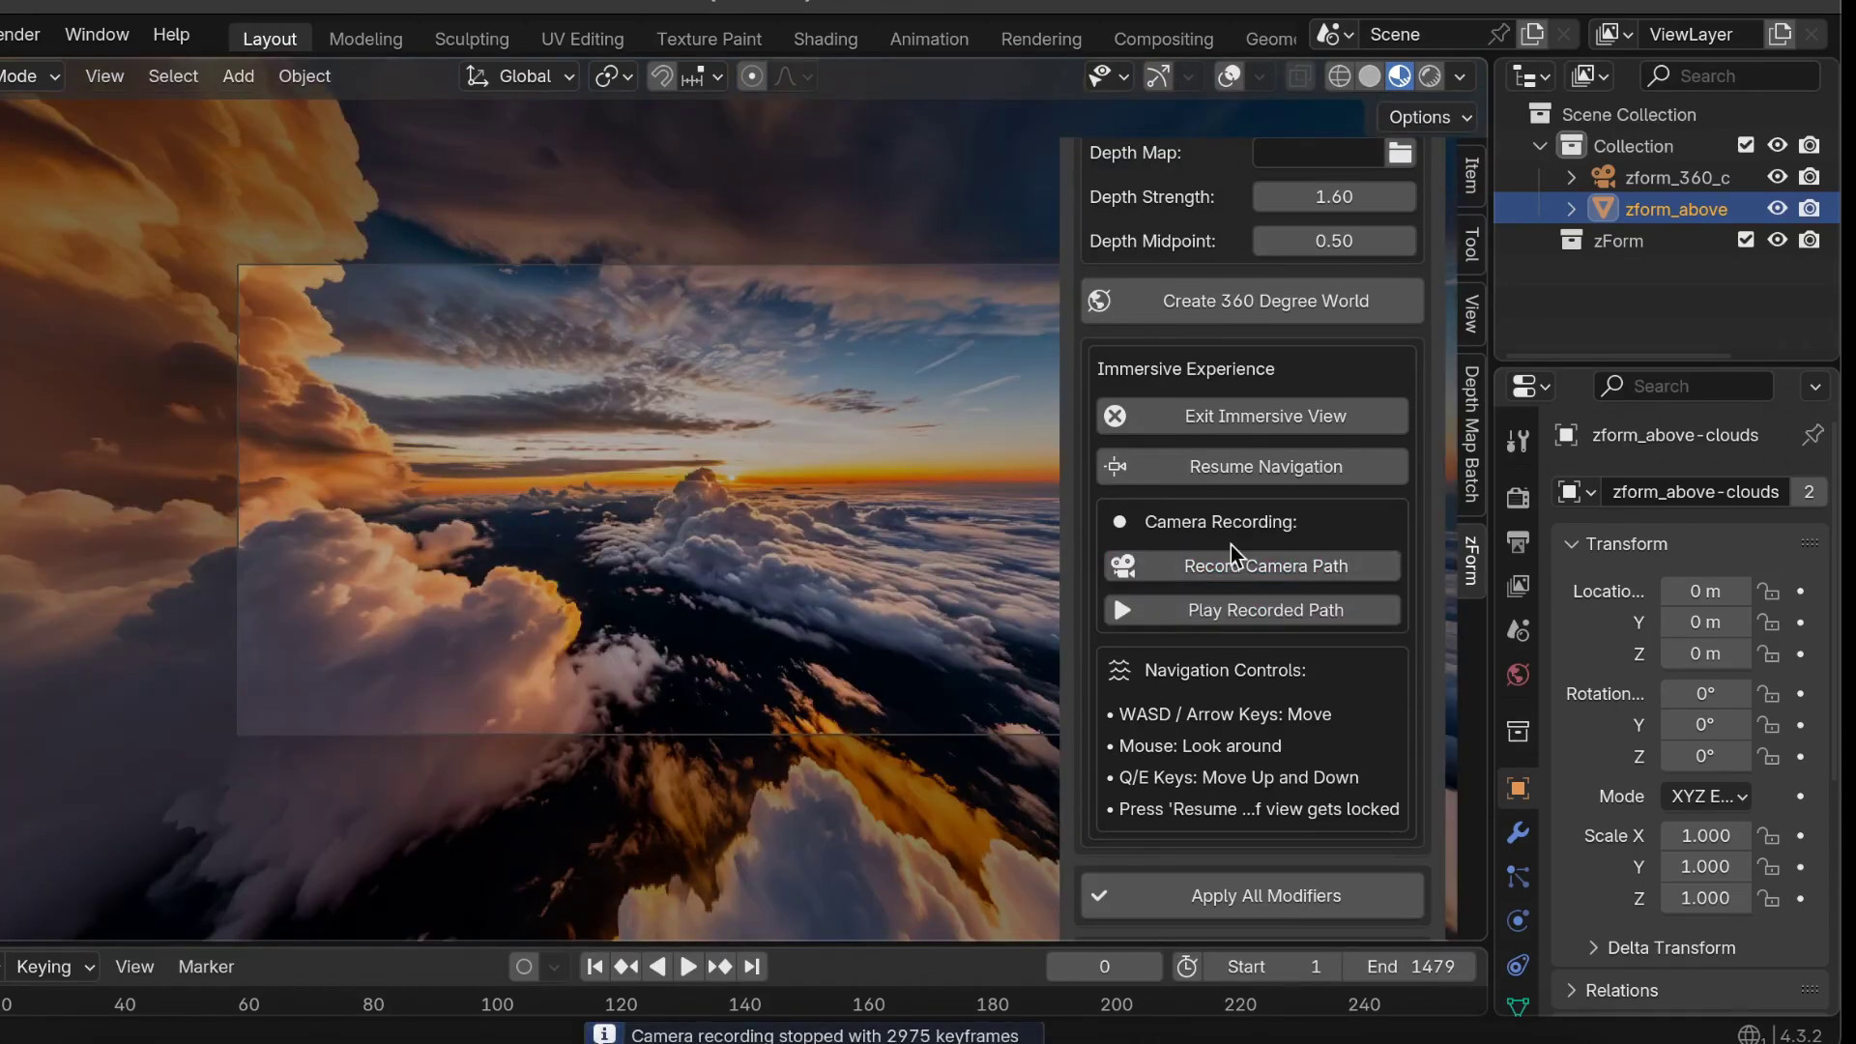
# - Exit the immersive view and look through the camera with the add-on sidebar hidden
pyautogui.click(1288, 425)
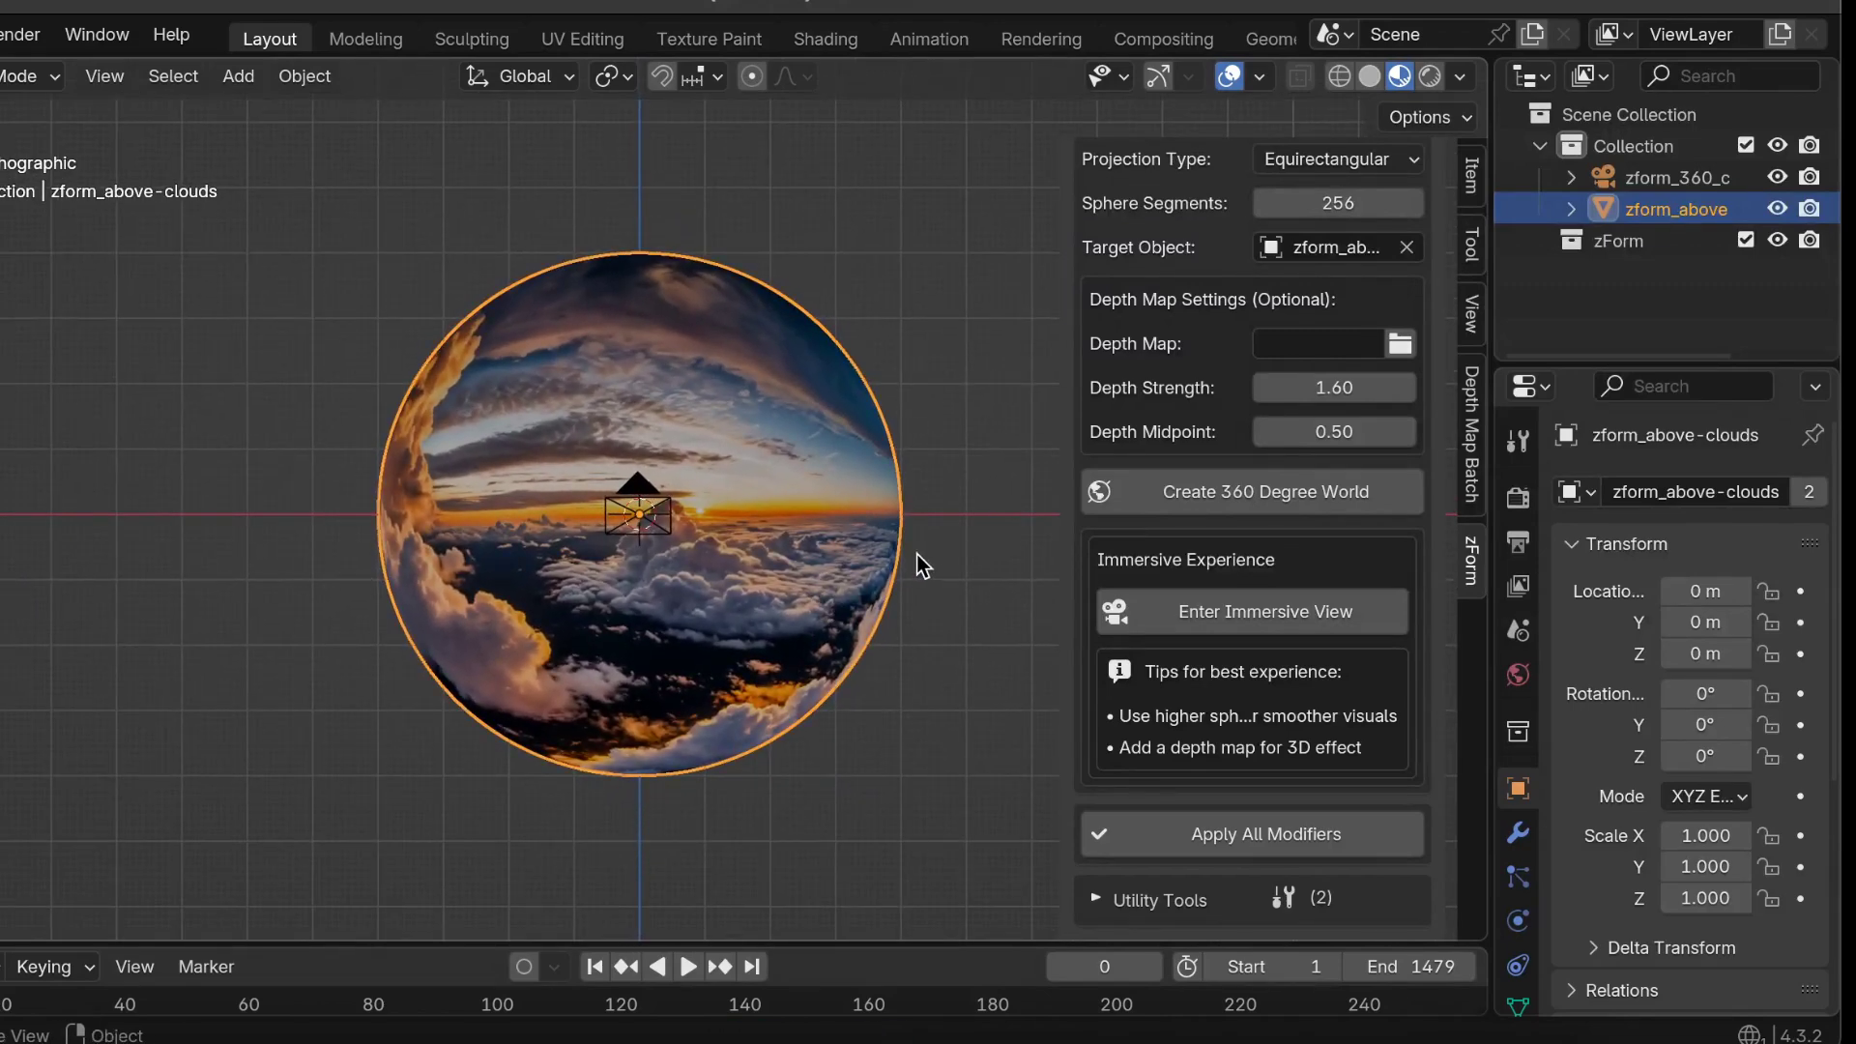
pyautogui.press('n')
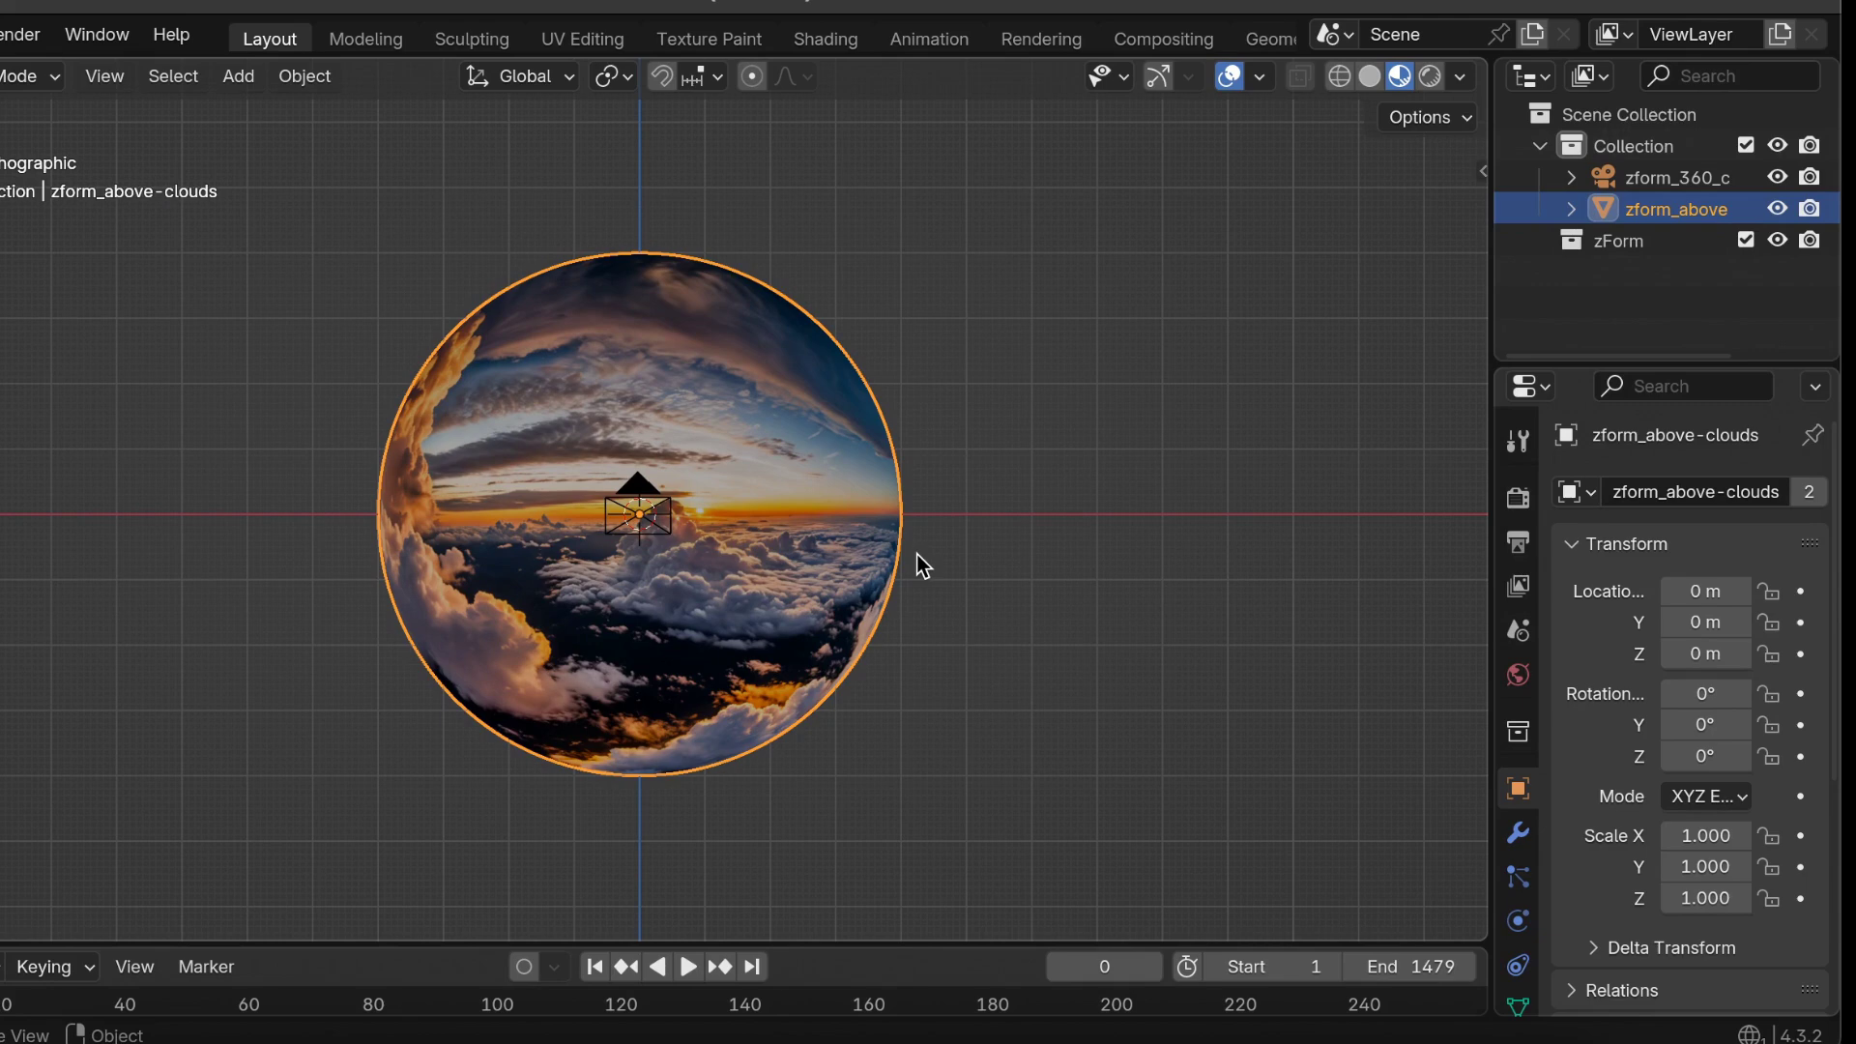
pyautogui.press('KP_0')
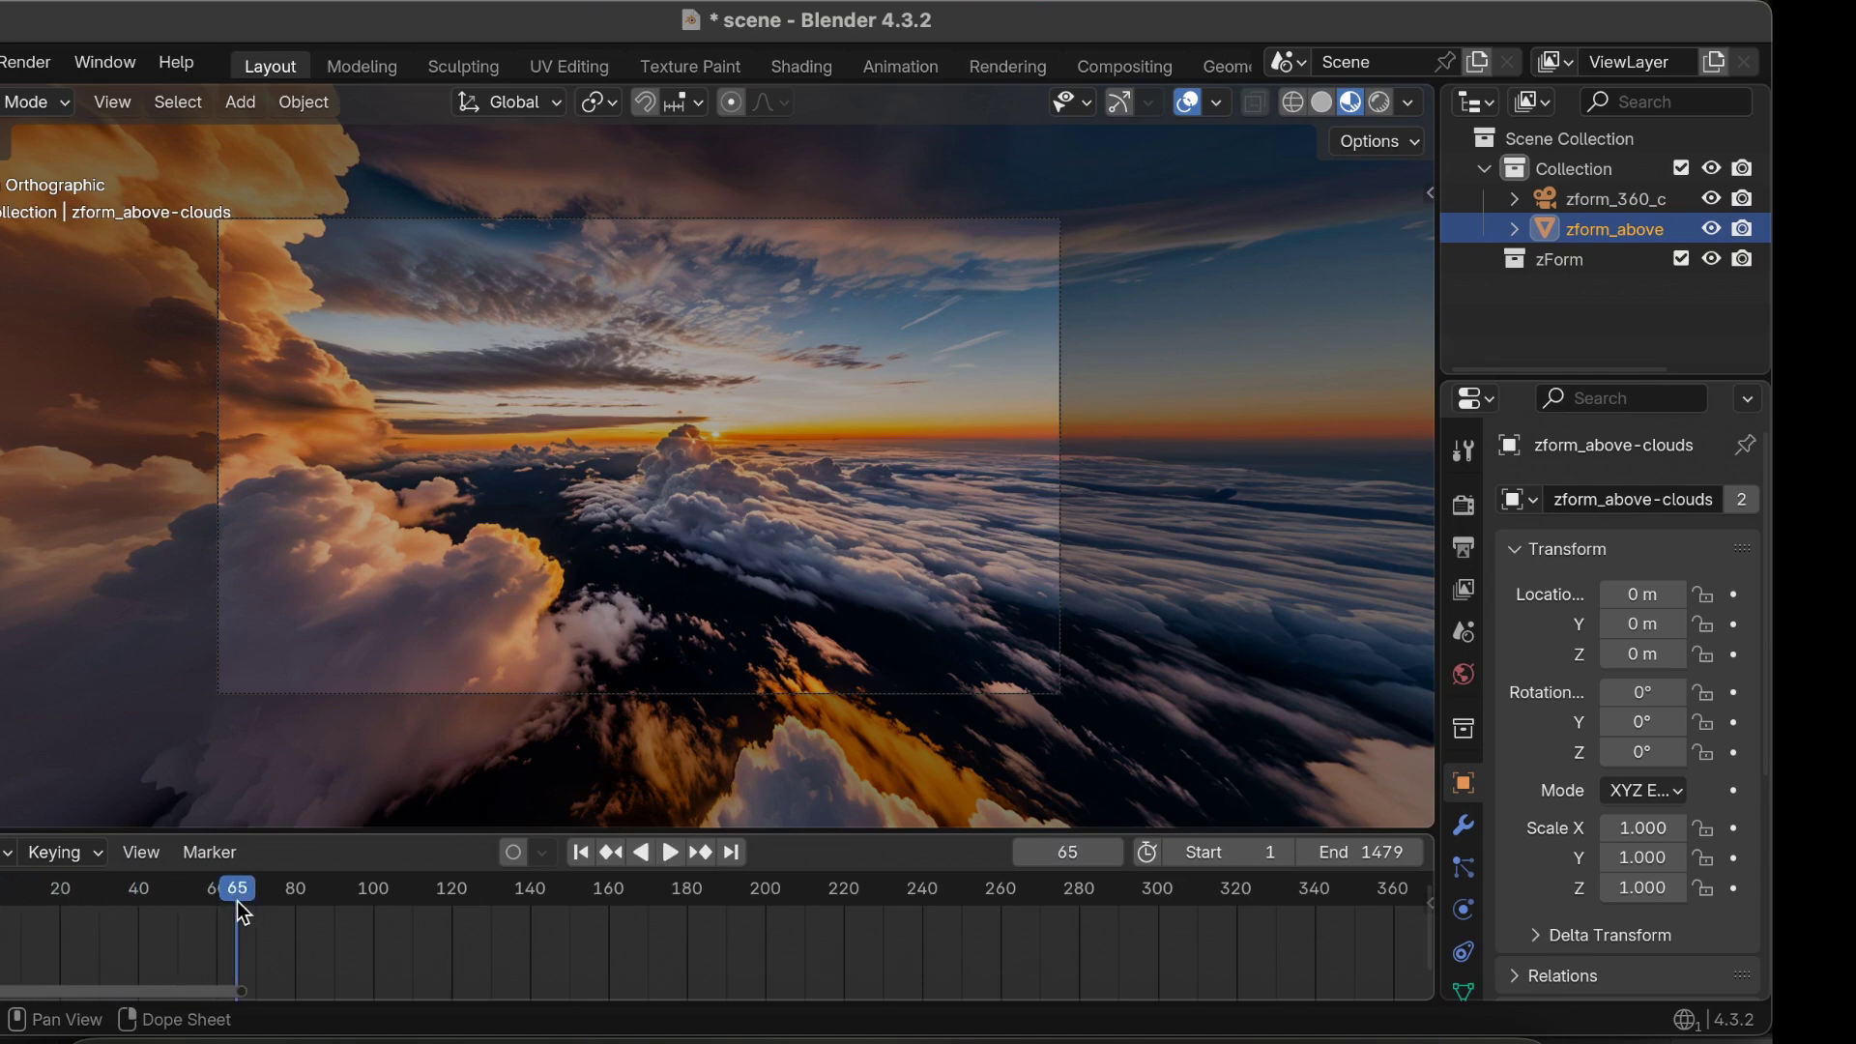
# - Scrub the recorded animation to frame 193 and set it as the start frame
pyautogui.moveTo(236, 891); pyautogui.dragTo(587, 895)
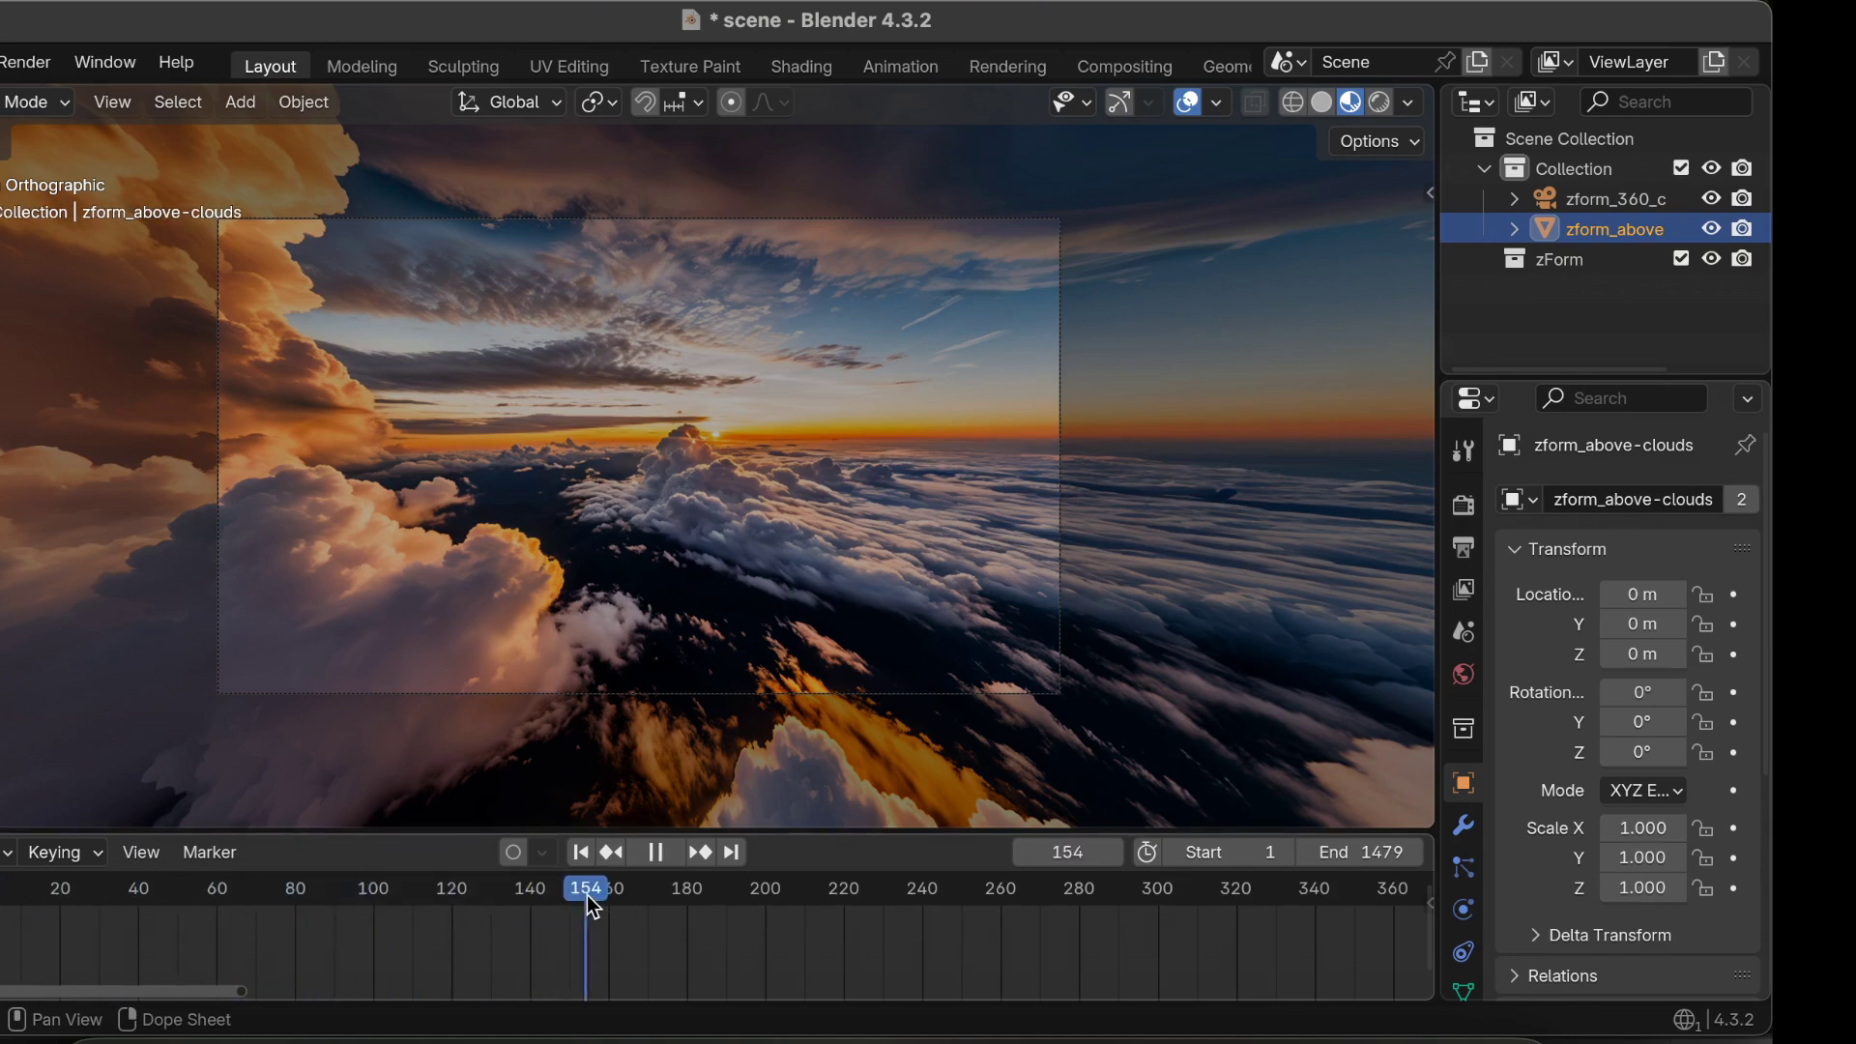
pyautogui.moveTo(700, 890); pyautogui.dragTo(742, 901)
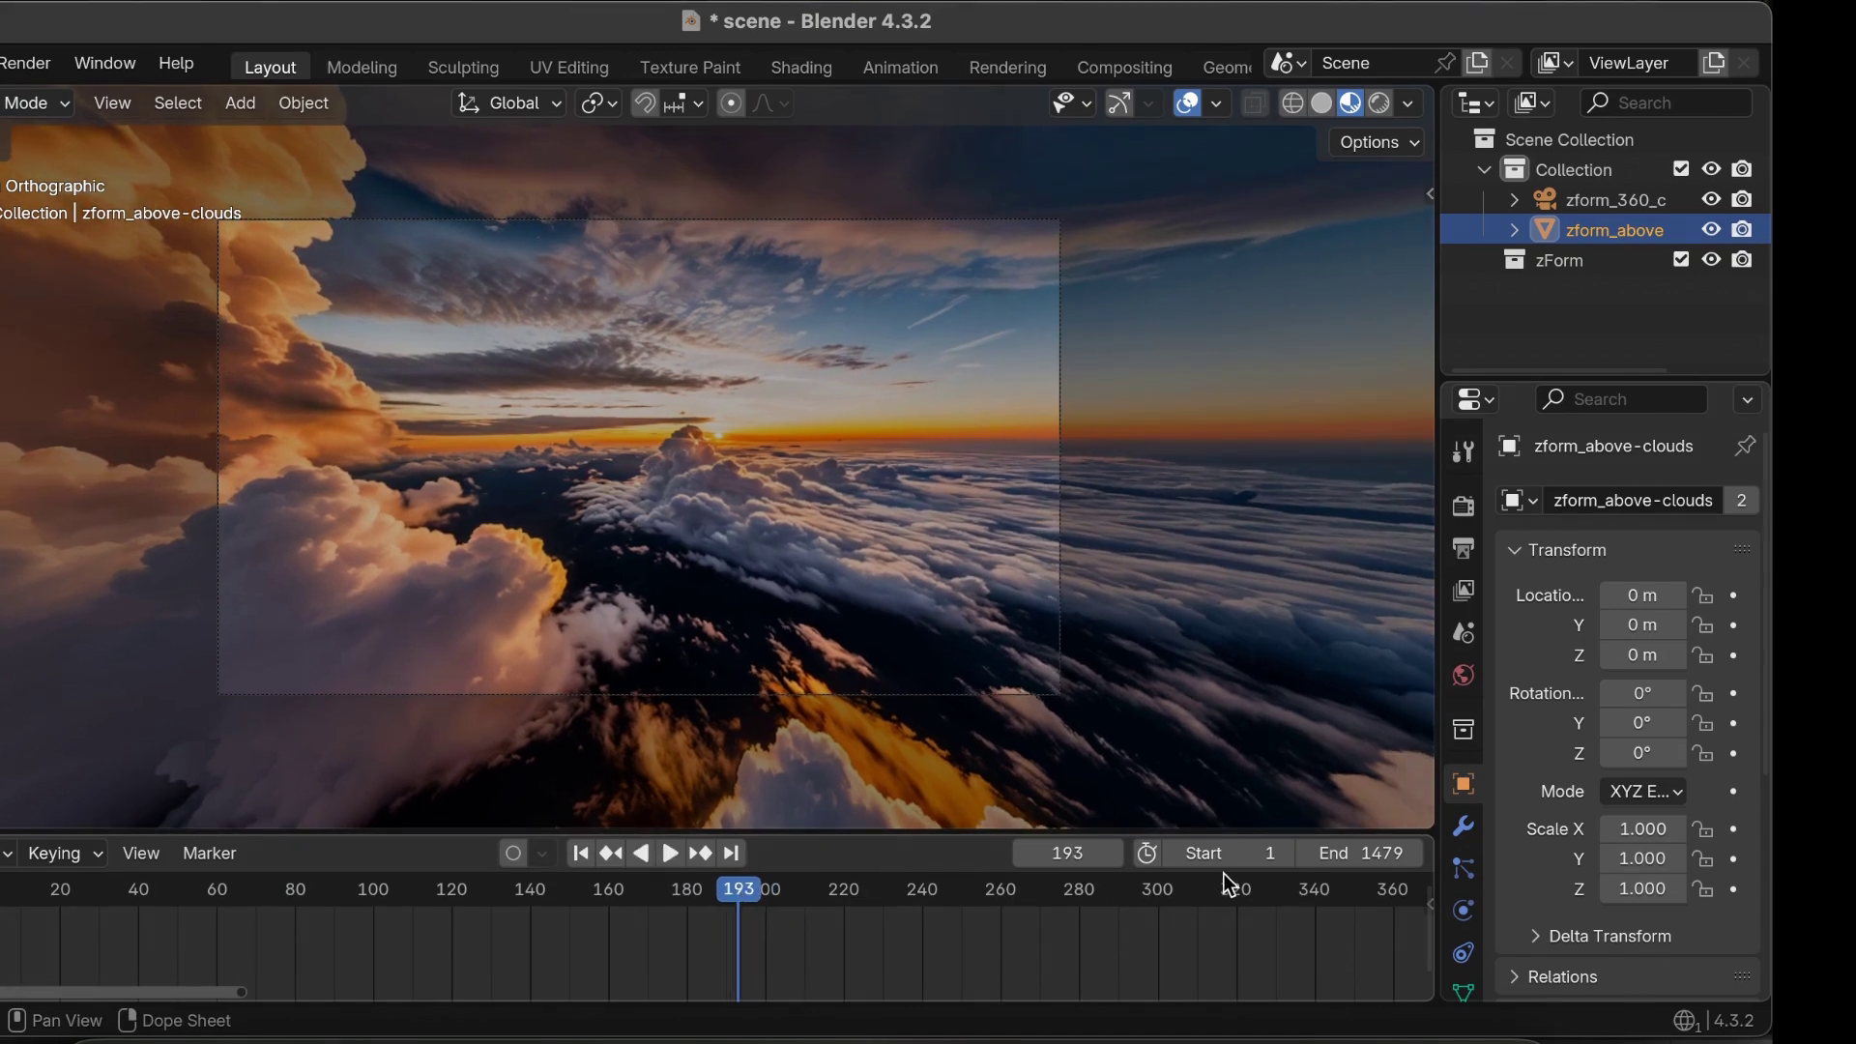
pyautogui.click(1238, 854)
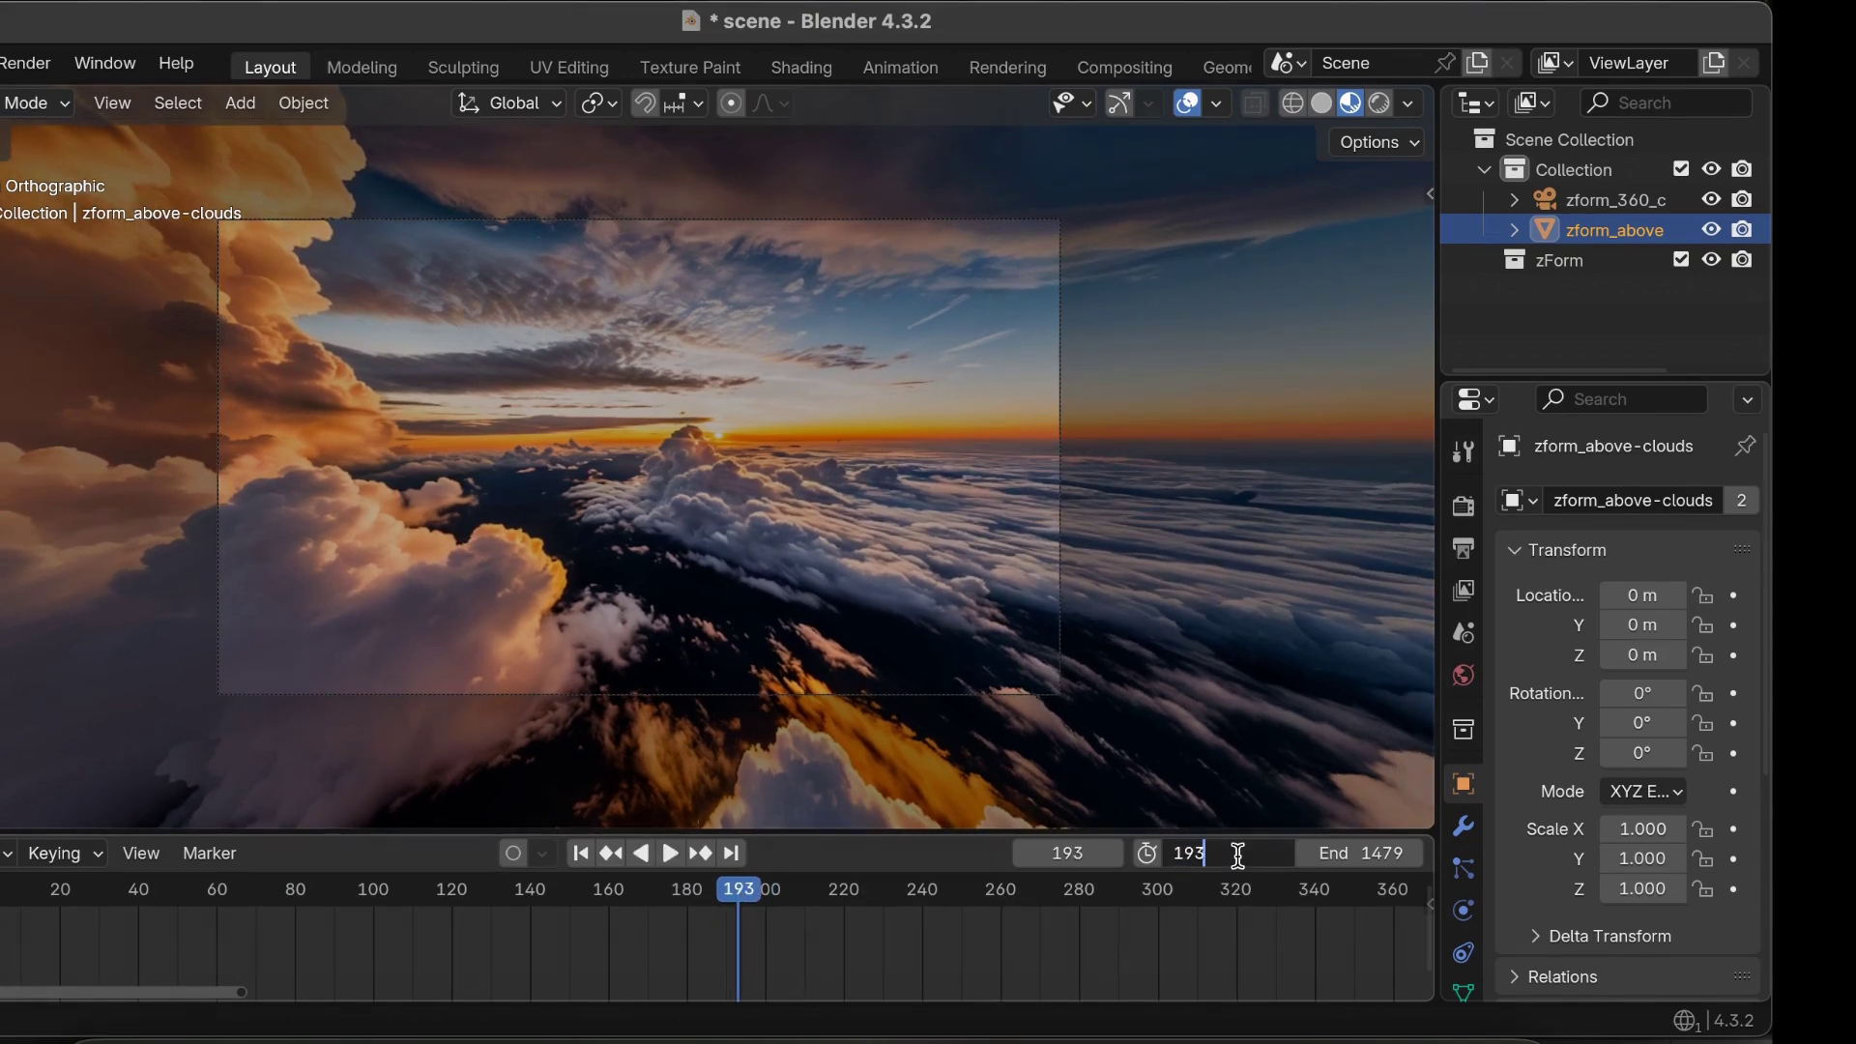
pyautogui.press('Return')
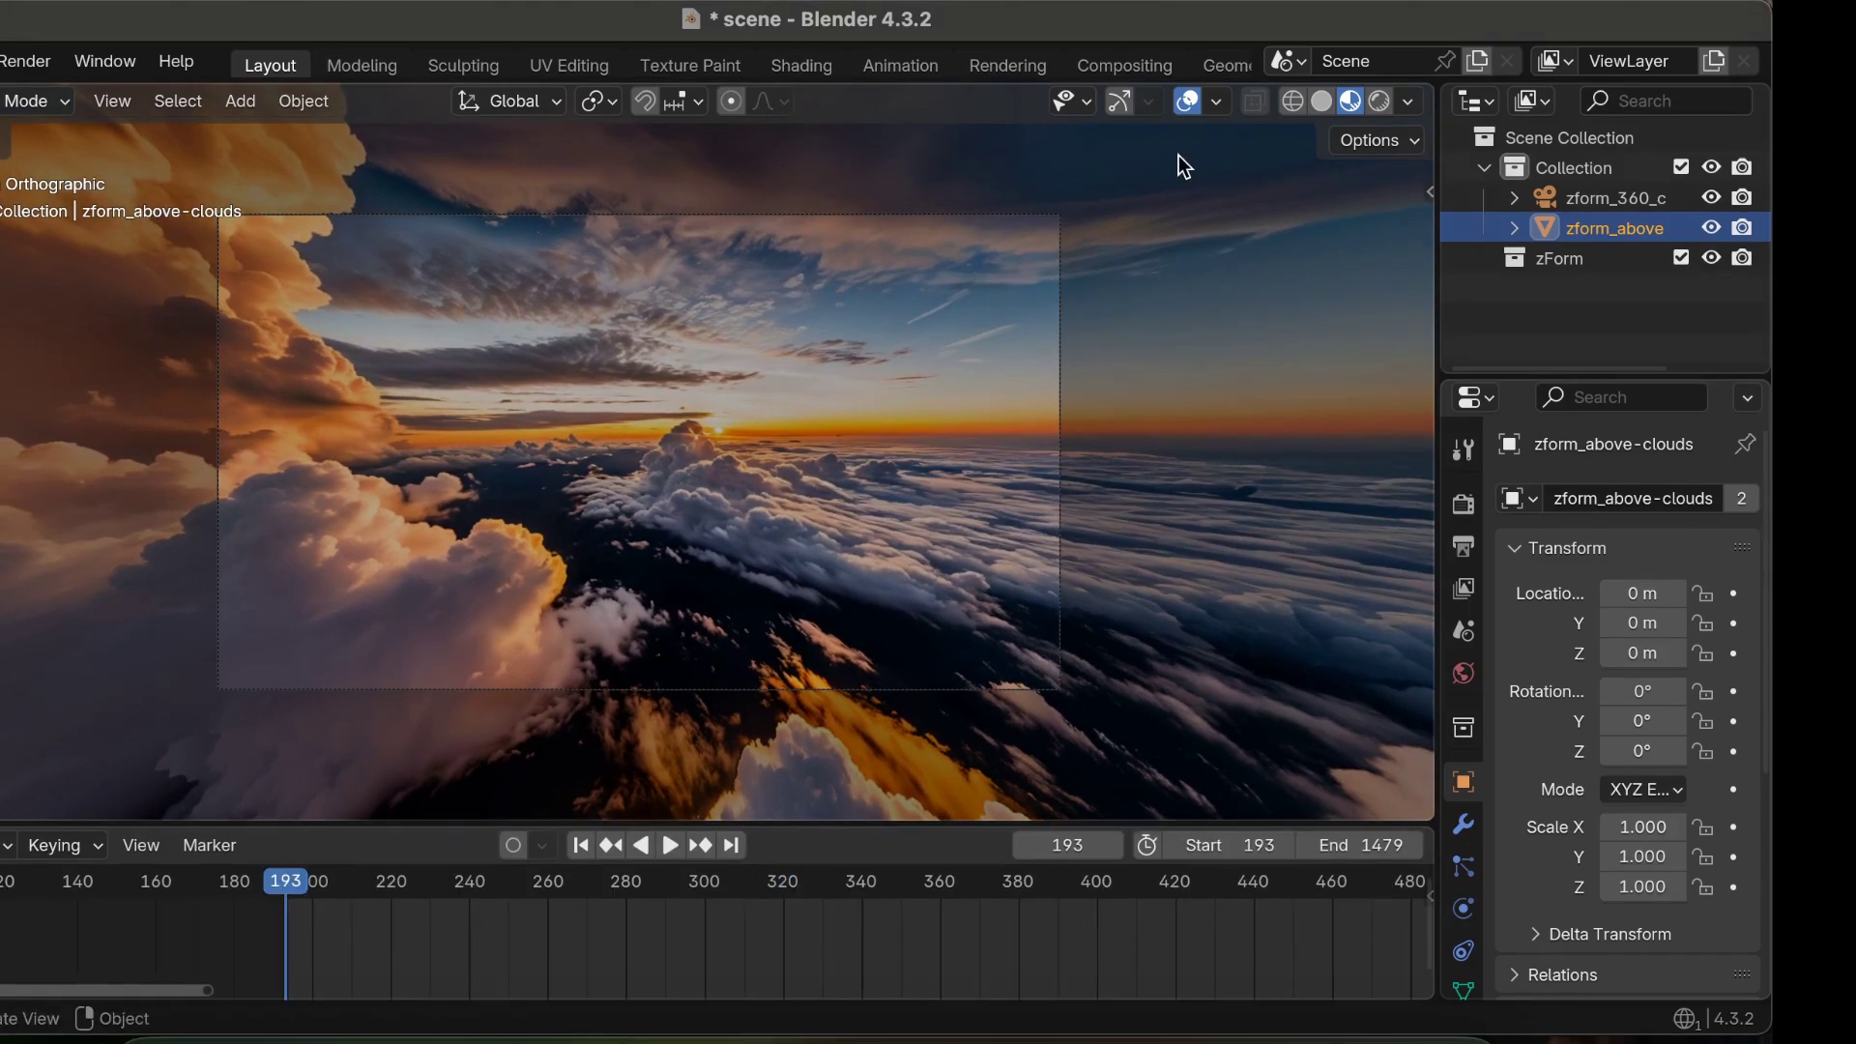
# - Hide the viewport overlays and, after playing back the recorded camera path, set the end frame to 671
pyautogui.click(1191, 101)
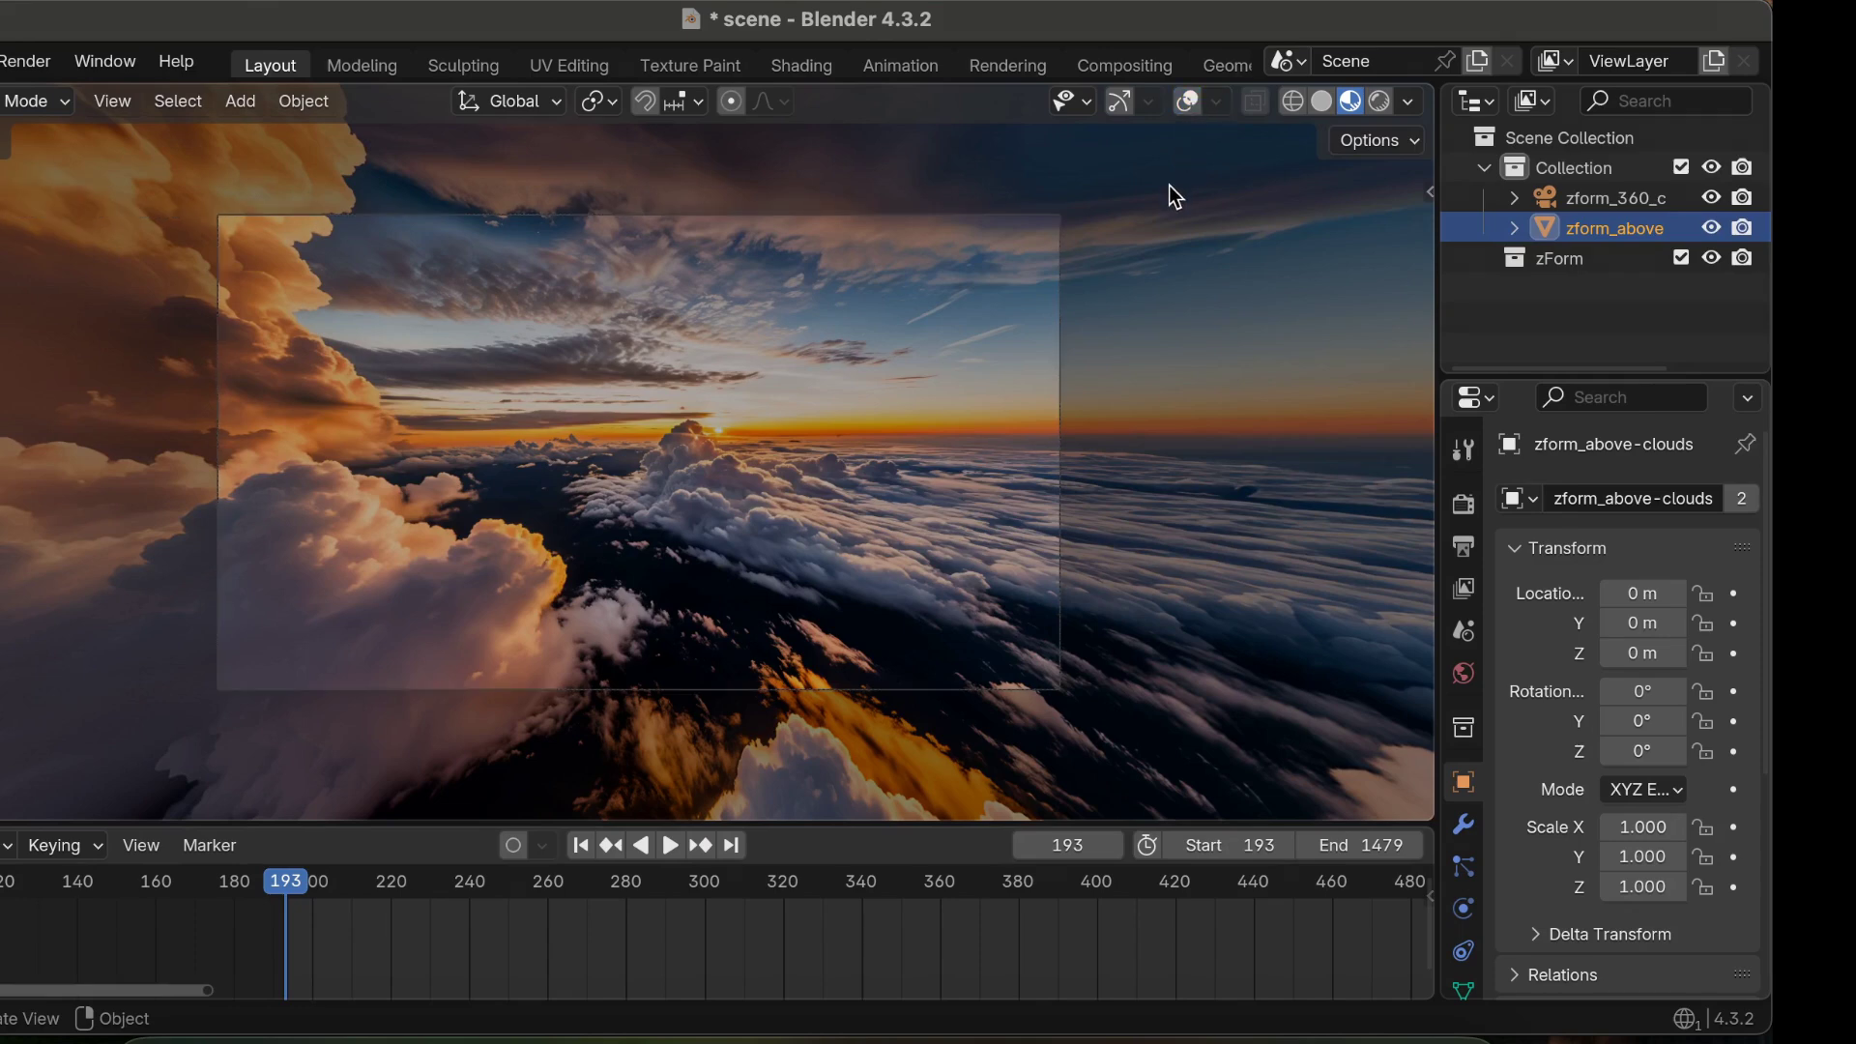
pyautogui.press('space')
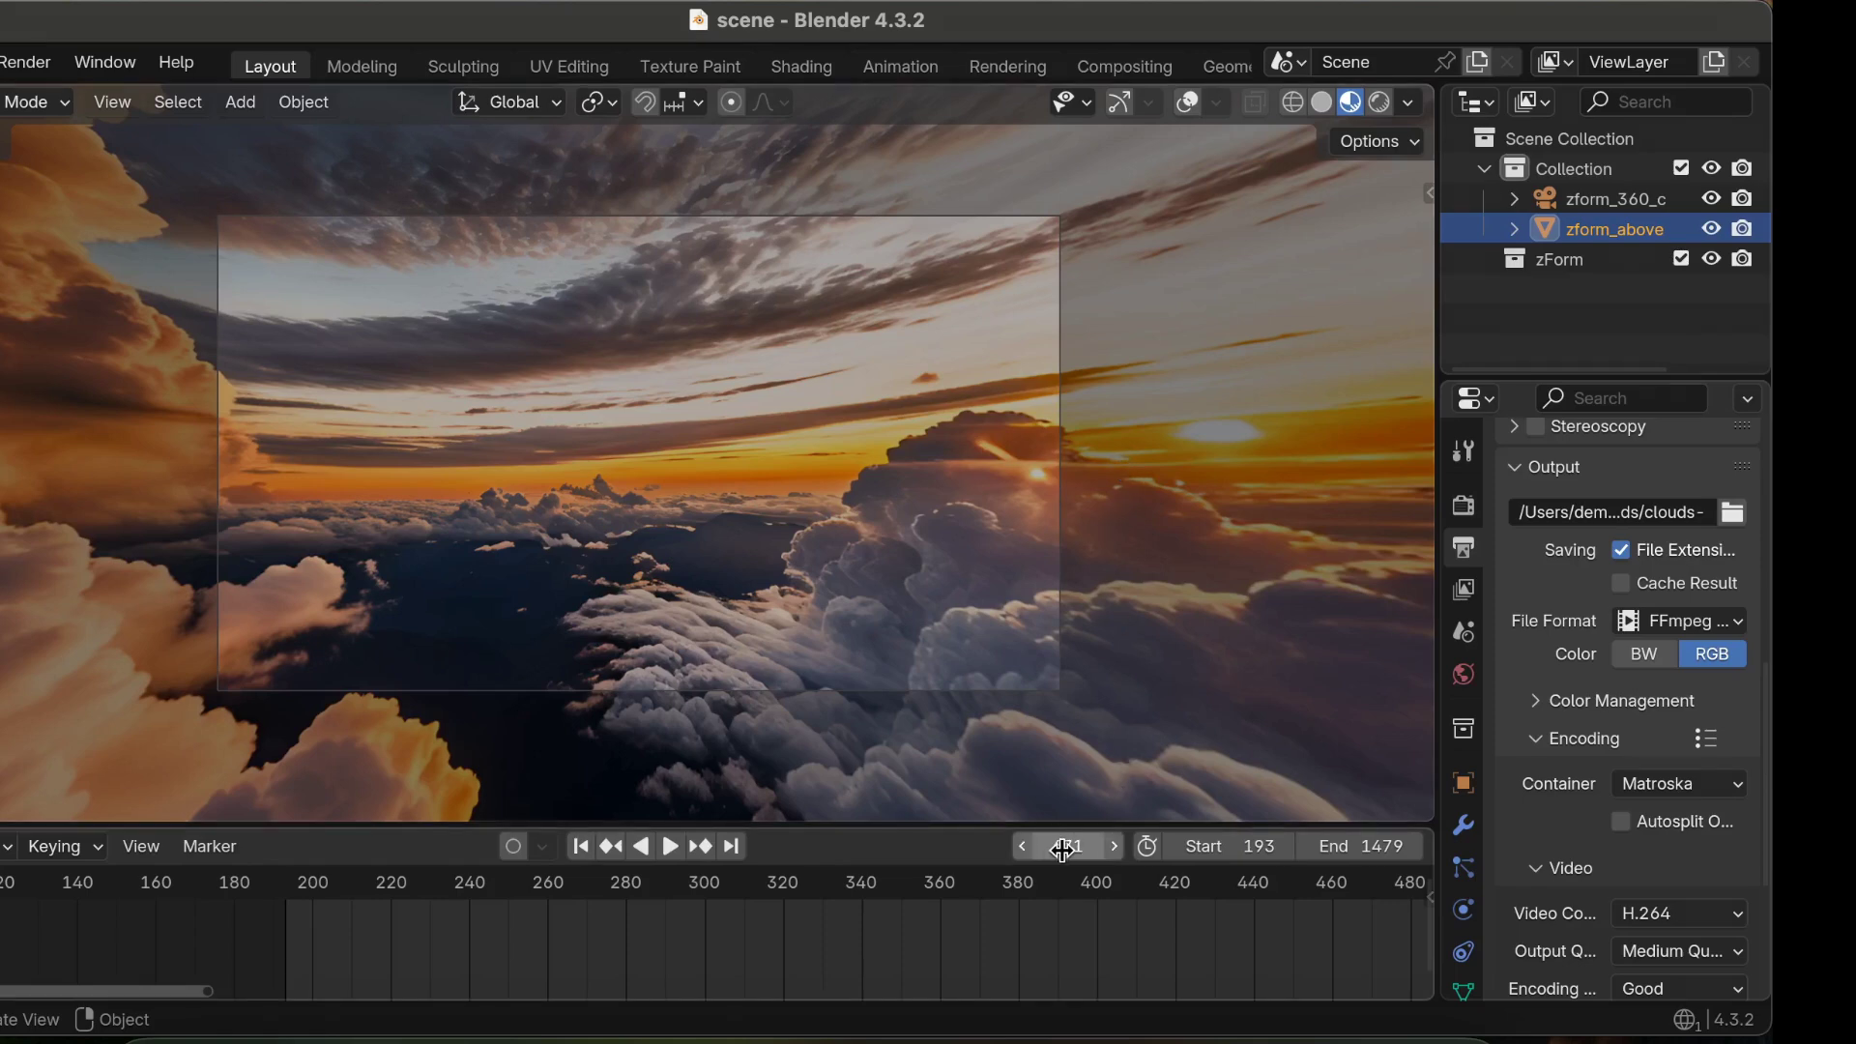
pyautogui.moveTo(1054, 852); pyautogui.dragTo(1071, 851)
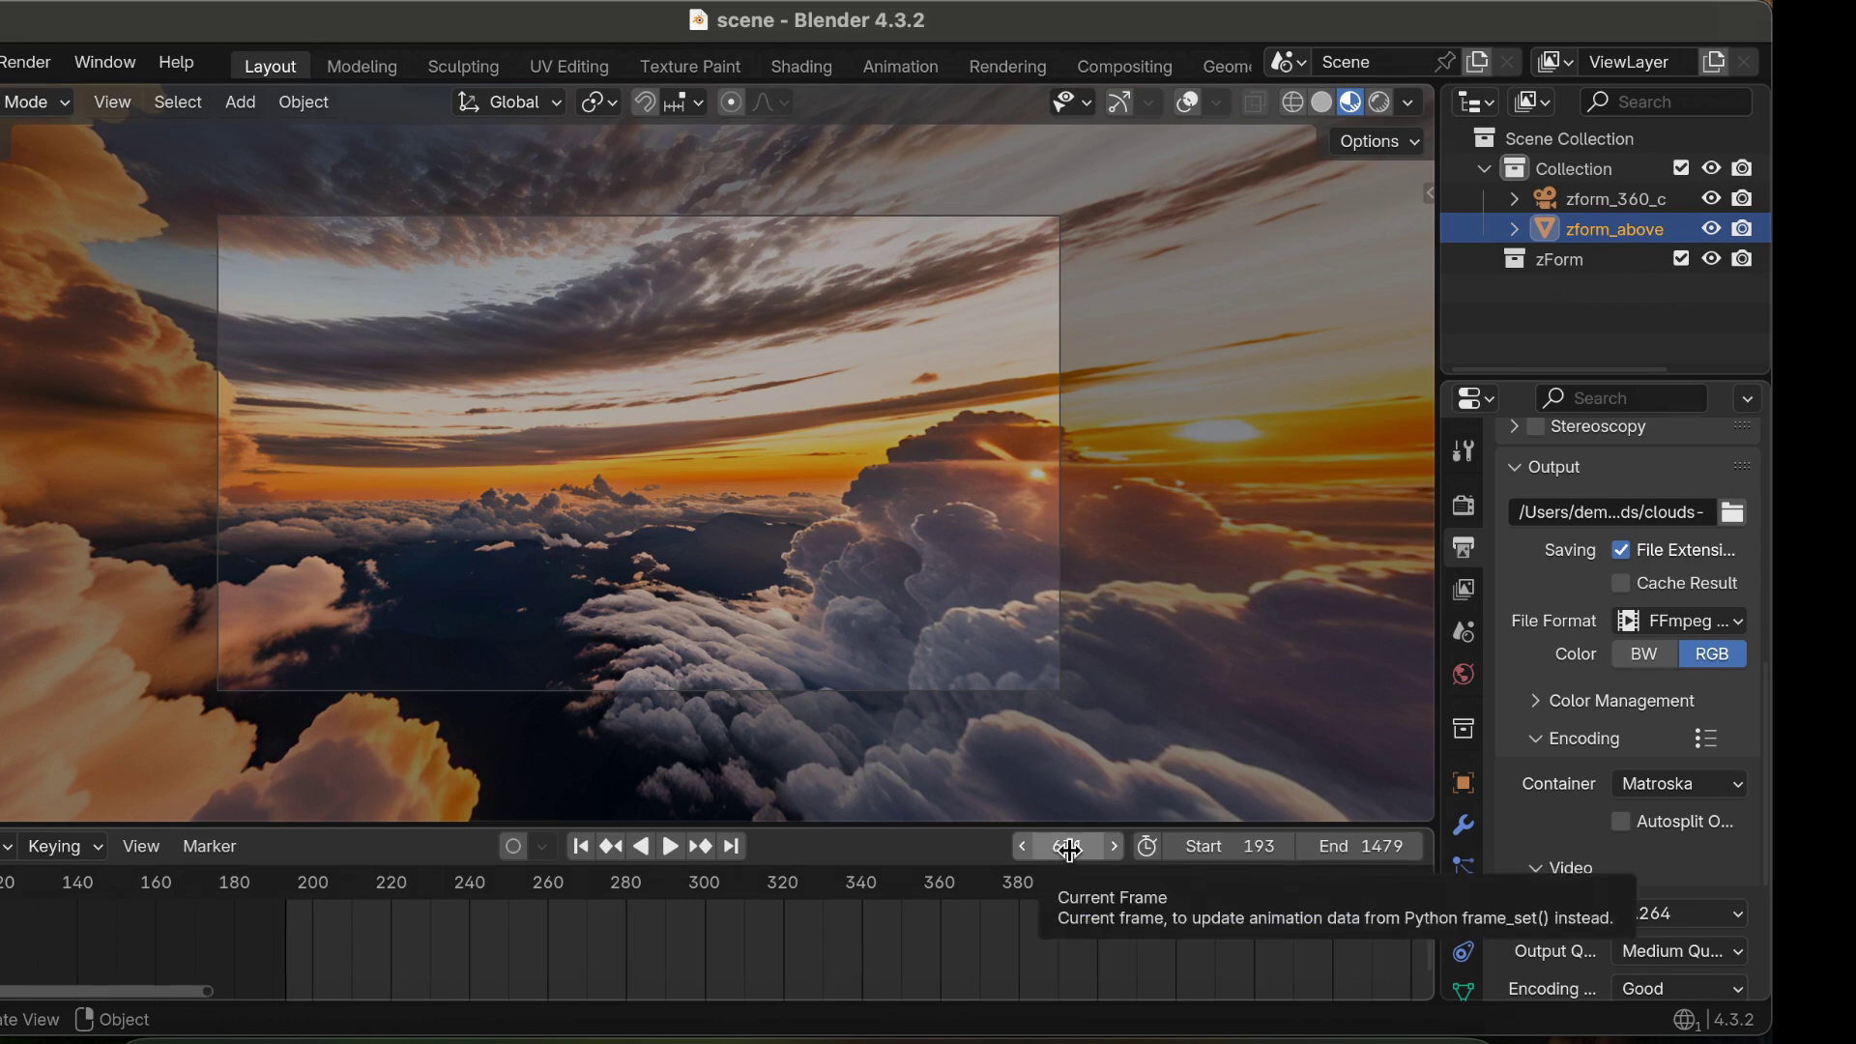
pyautogui.click(1378, 849)
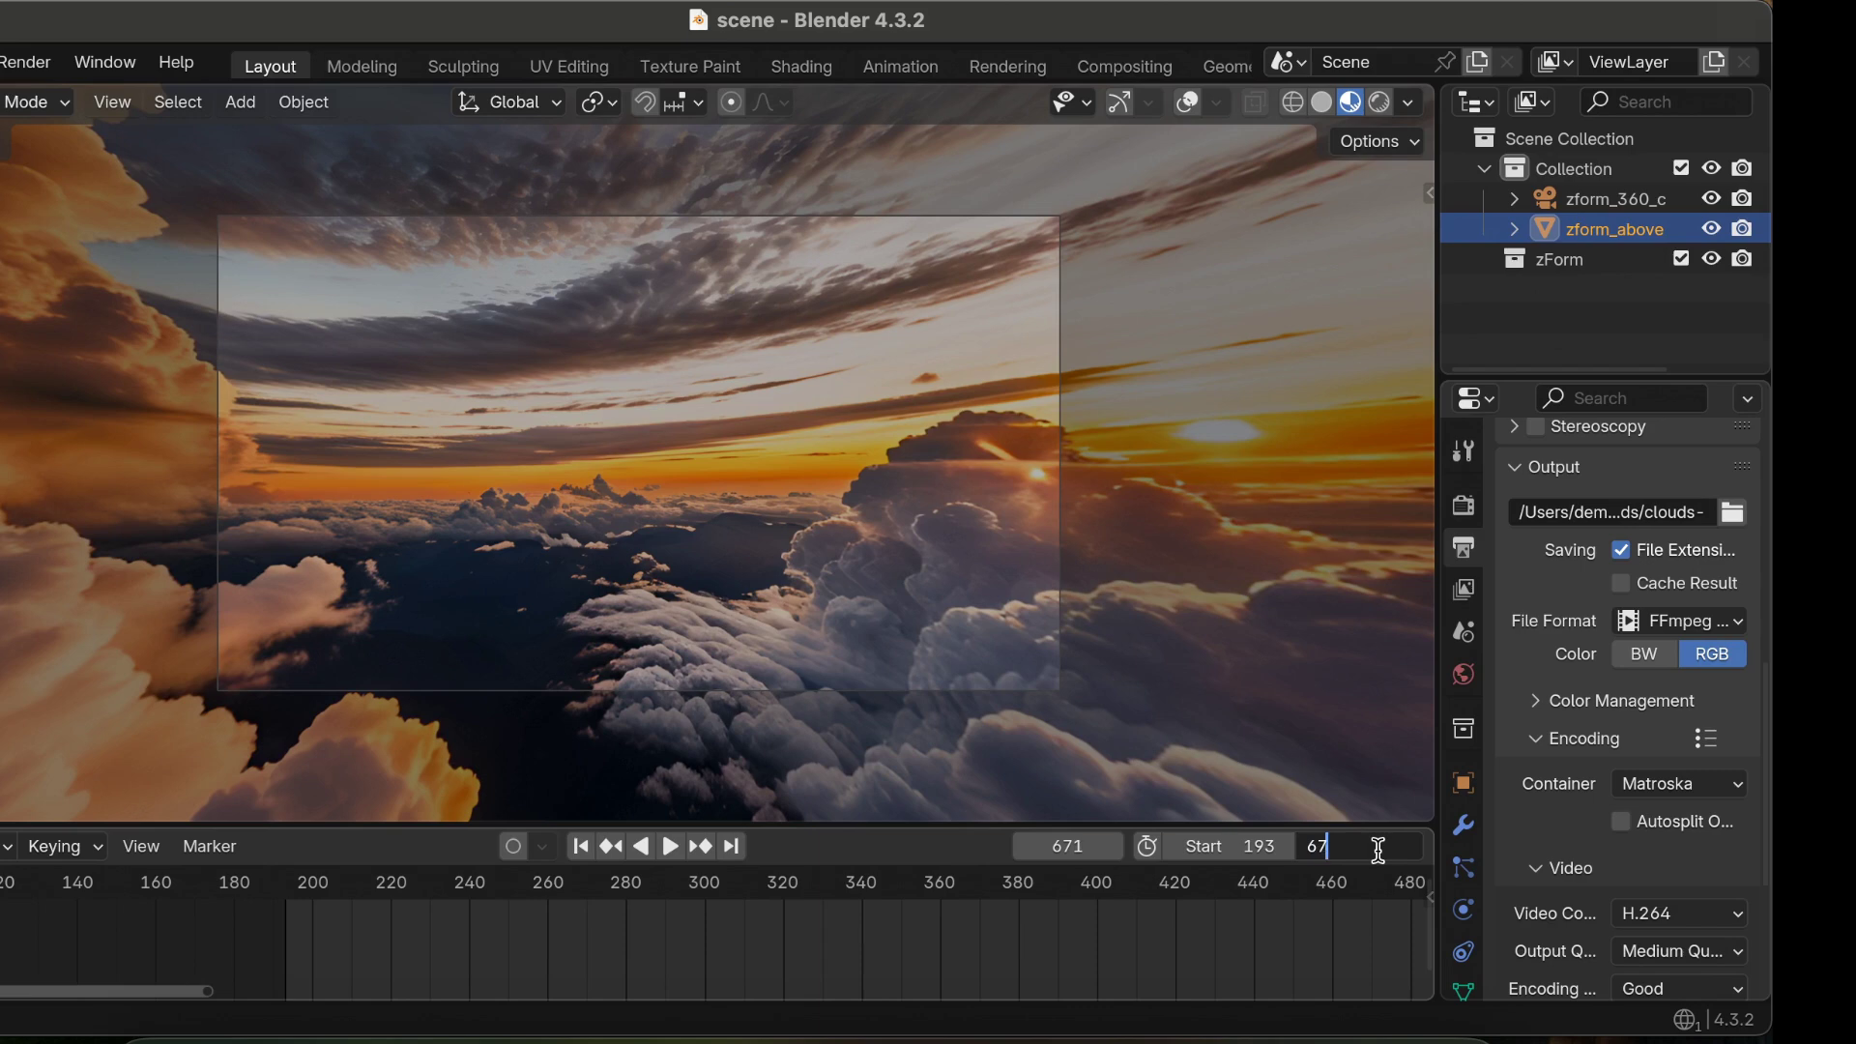
pyautogui.press('Return')
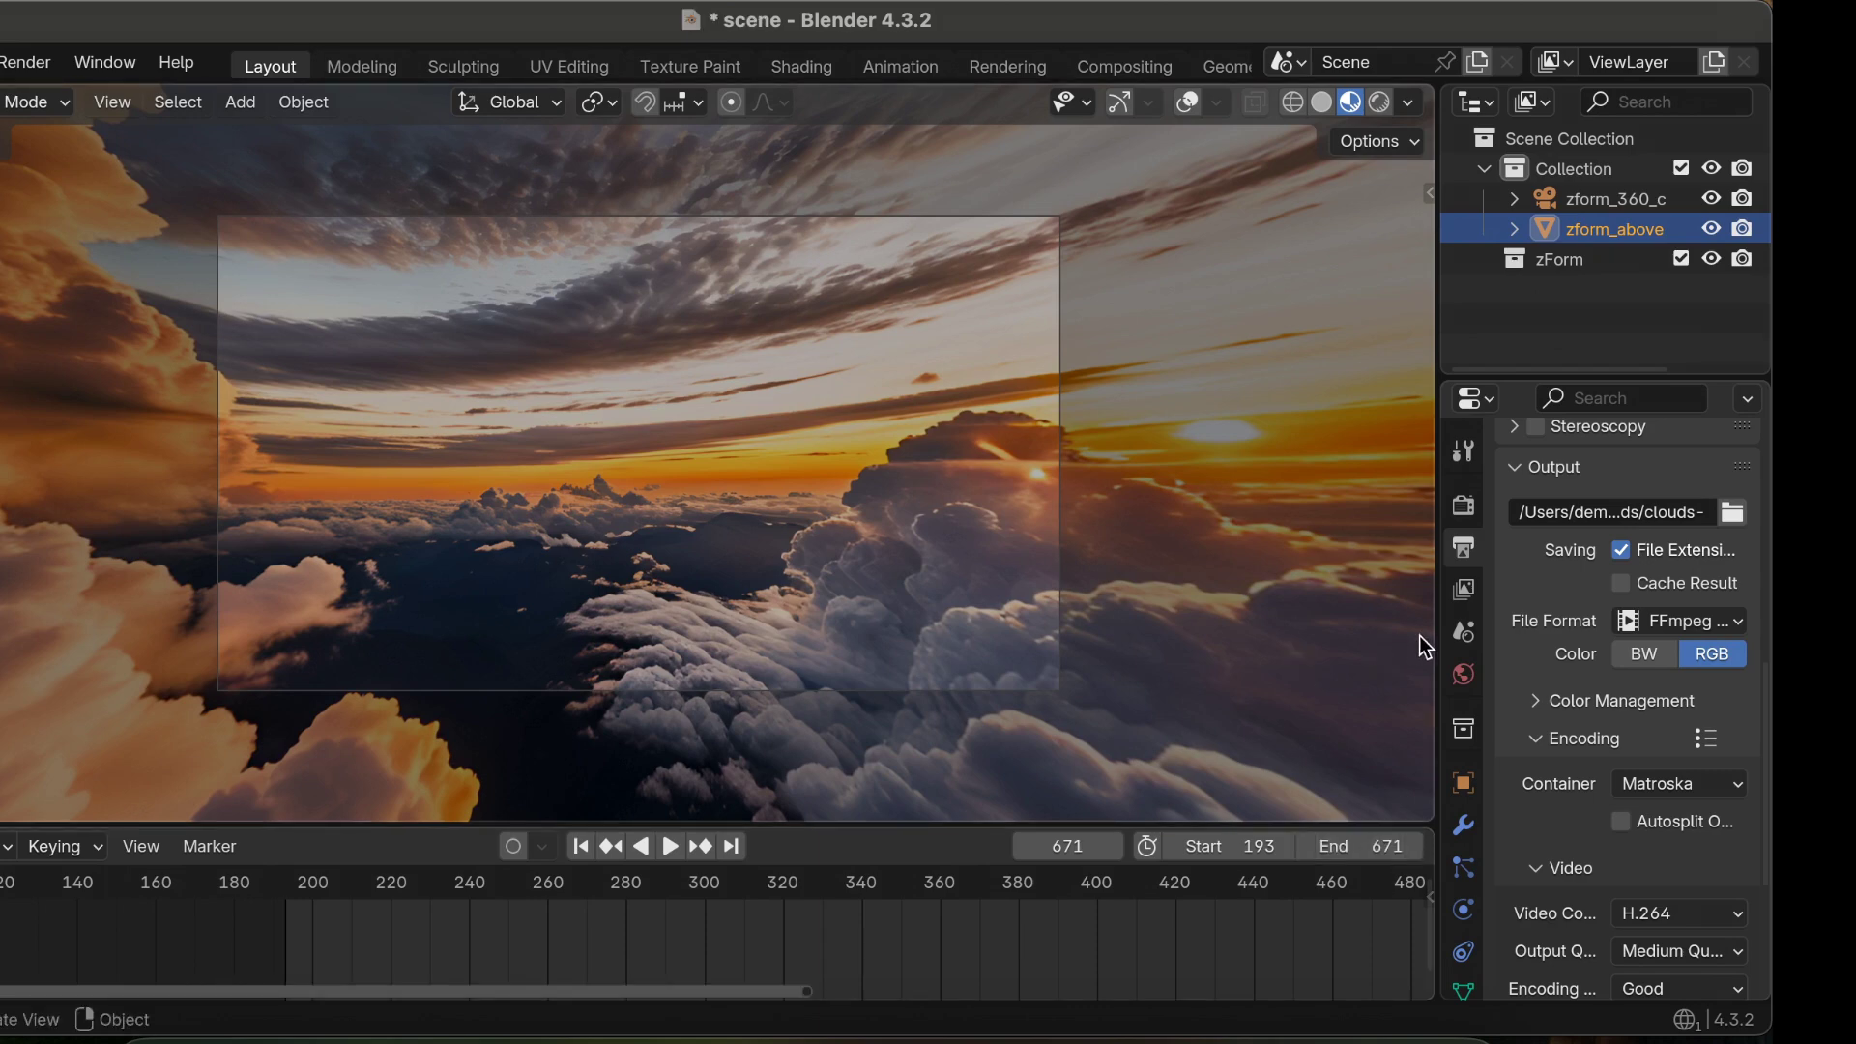
# - In the output properties, set the file format to FFmpeg Video with an MPEG-4 container
pyautogui.moveTo(1433, 630); pyautogui.dragTo(1216, 619)
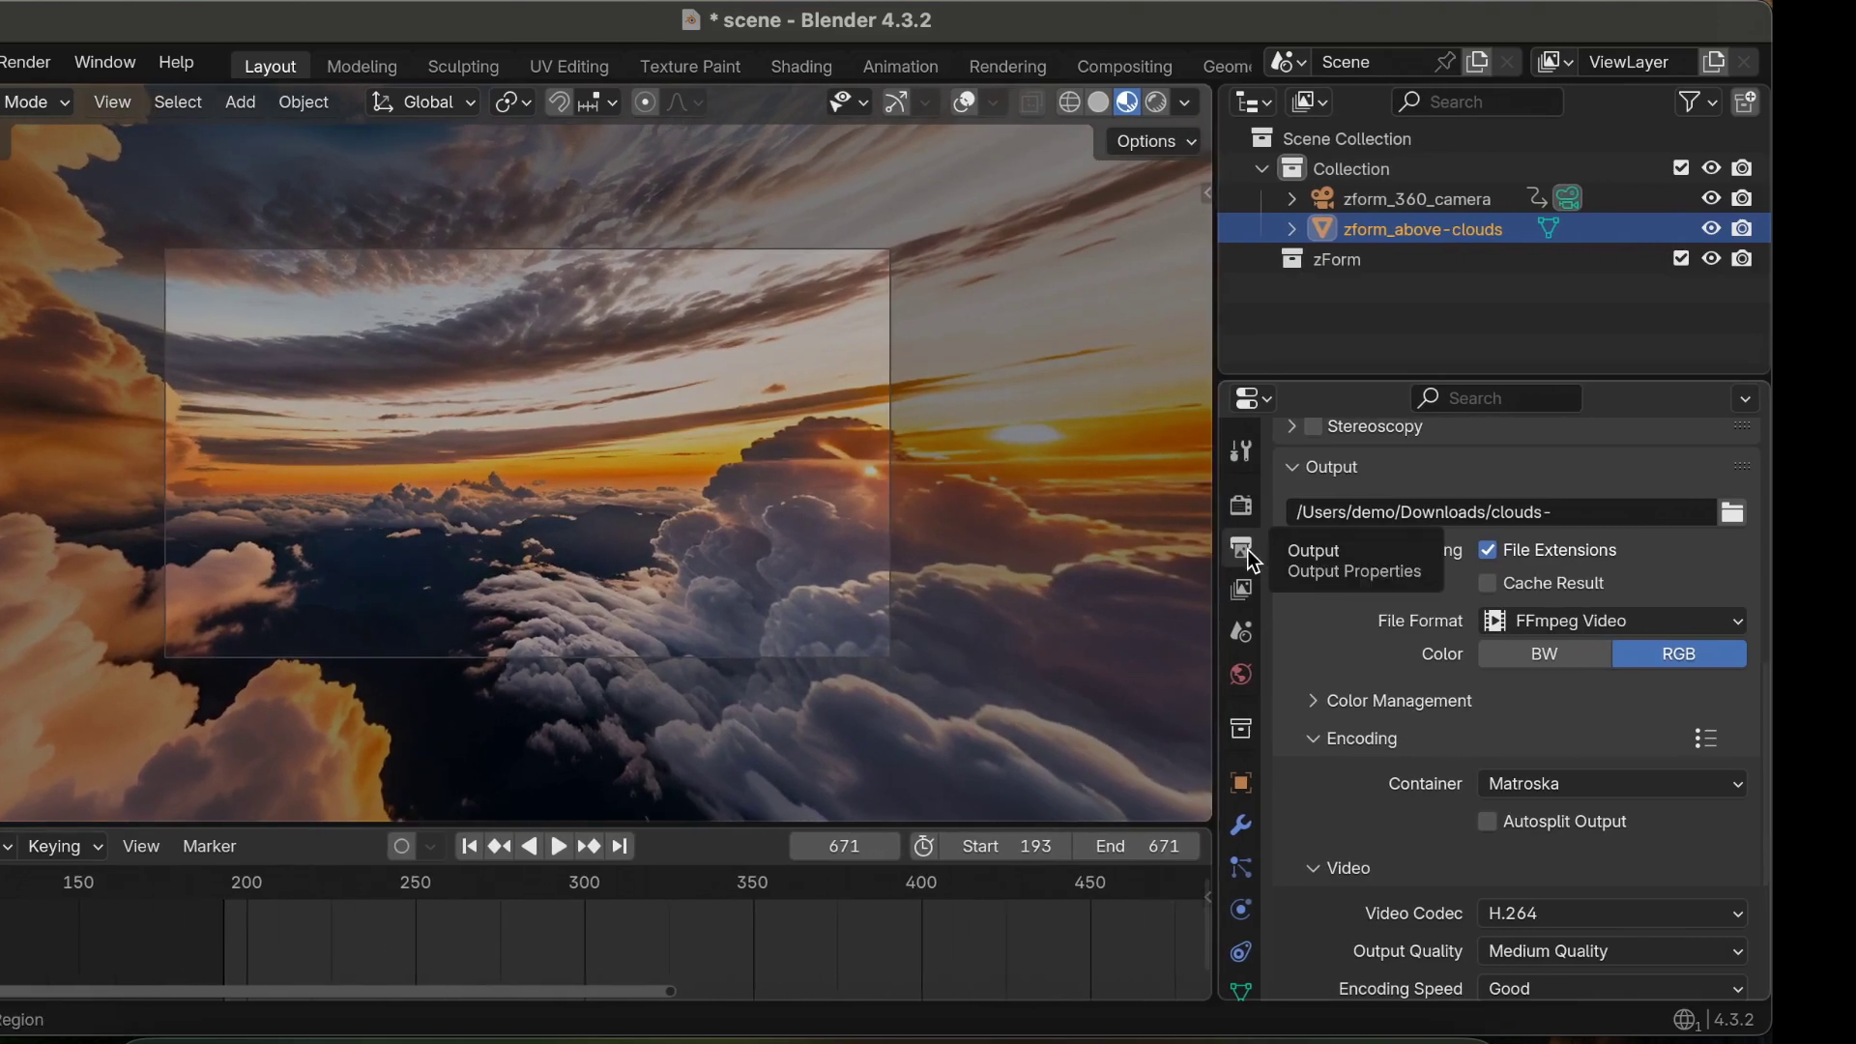
pyautogui.click(1362, 738)
pyautogui.click(1576, 781)
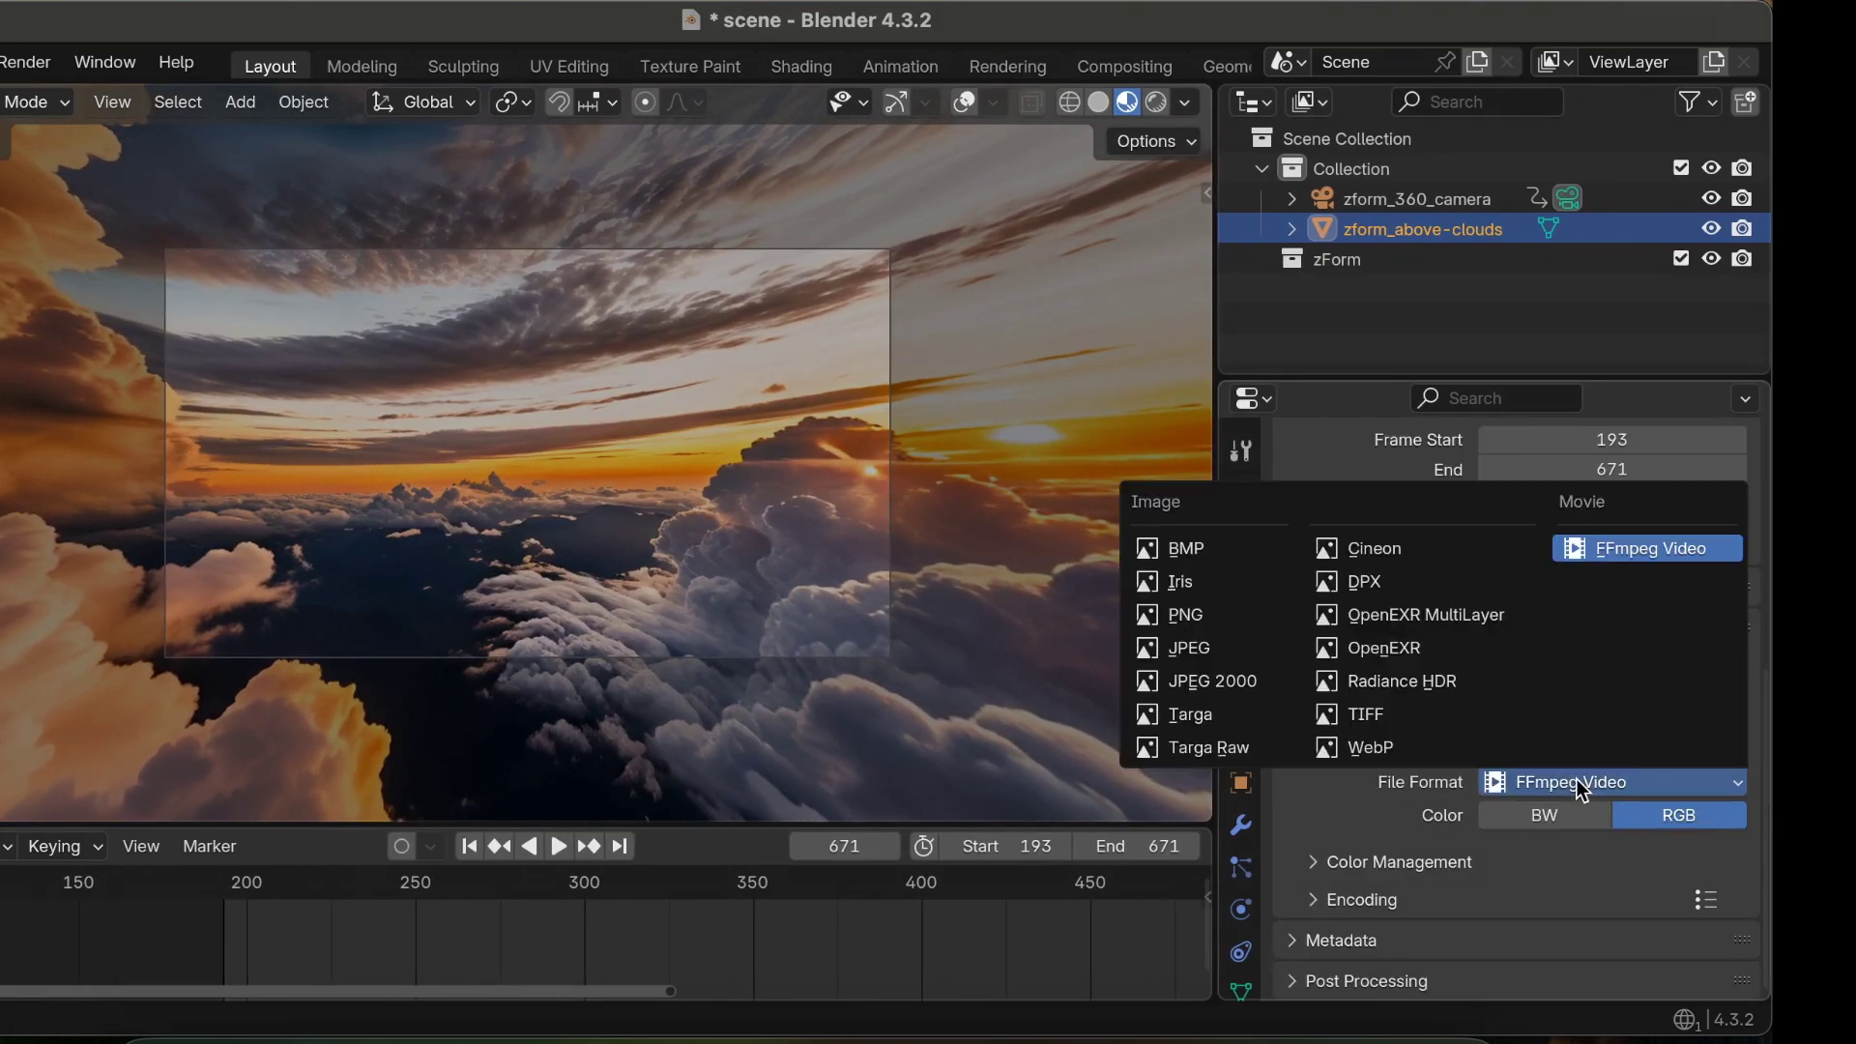
pyautogui.click(1655, 548)
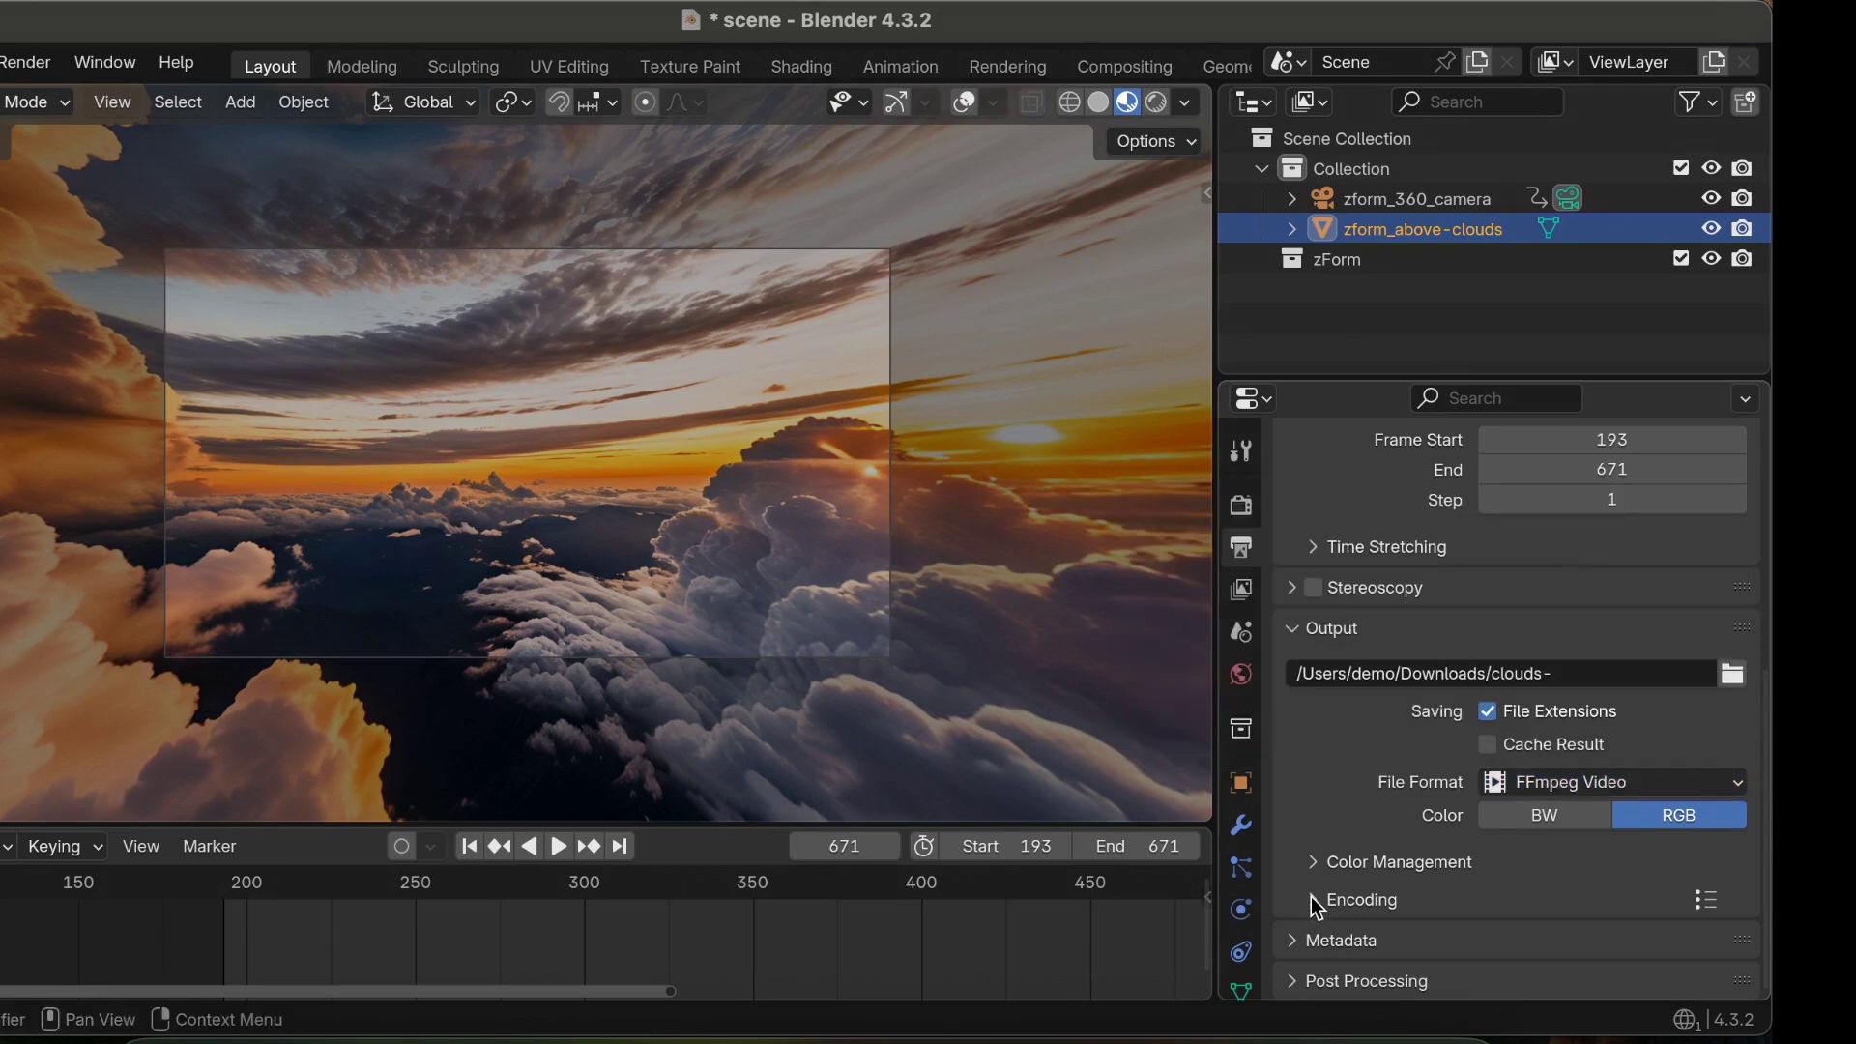
pyautogui.click(1311, 896)
pyautogui.scroll(-5, 1311, 896)
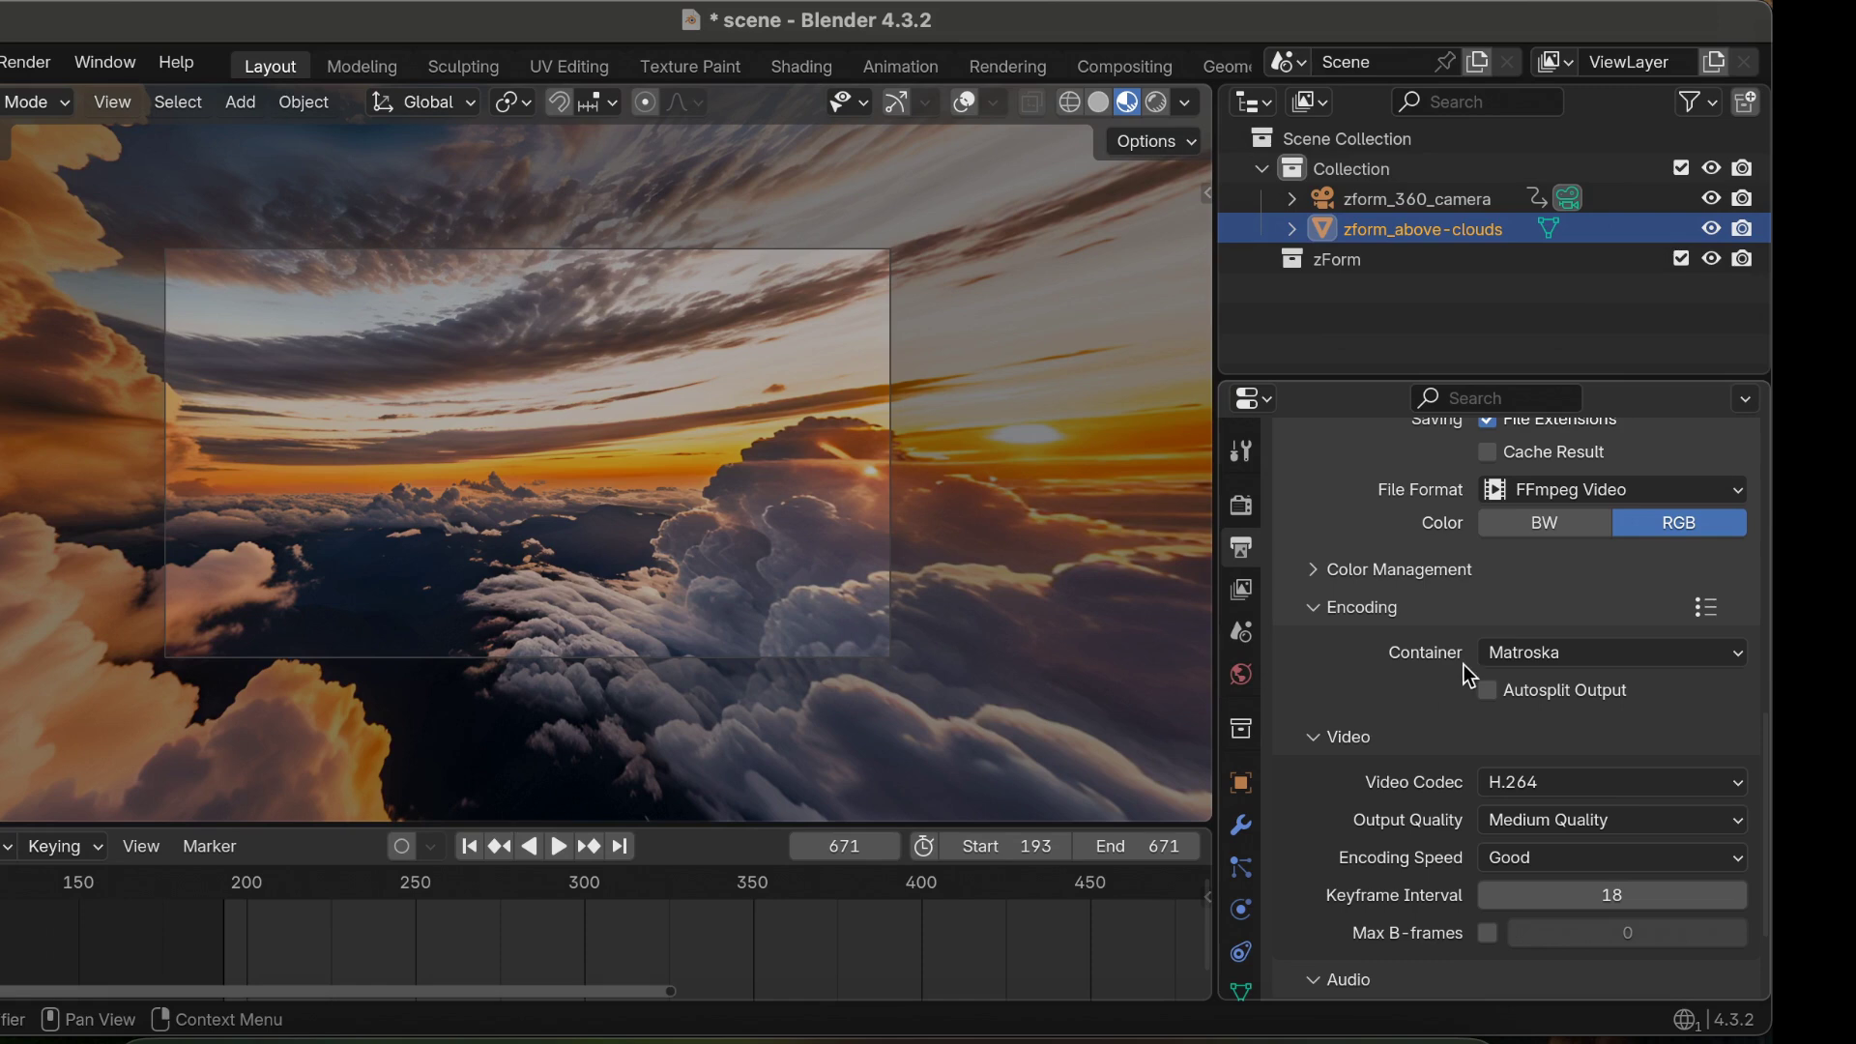
pyautogui.click(1528, 652)
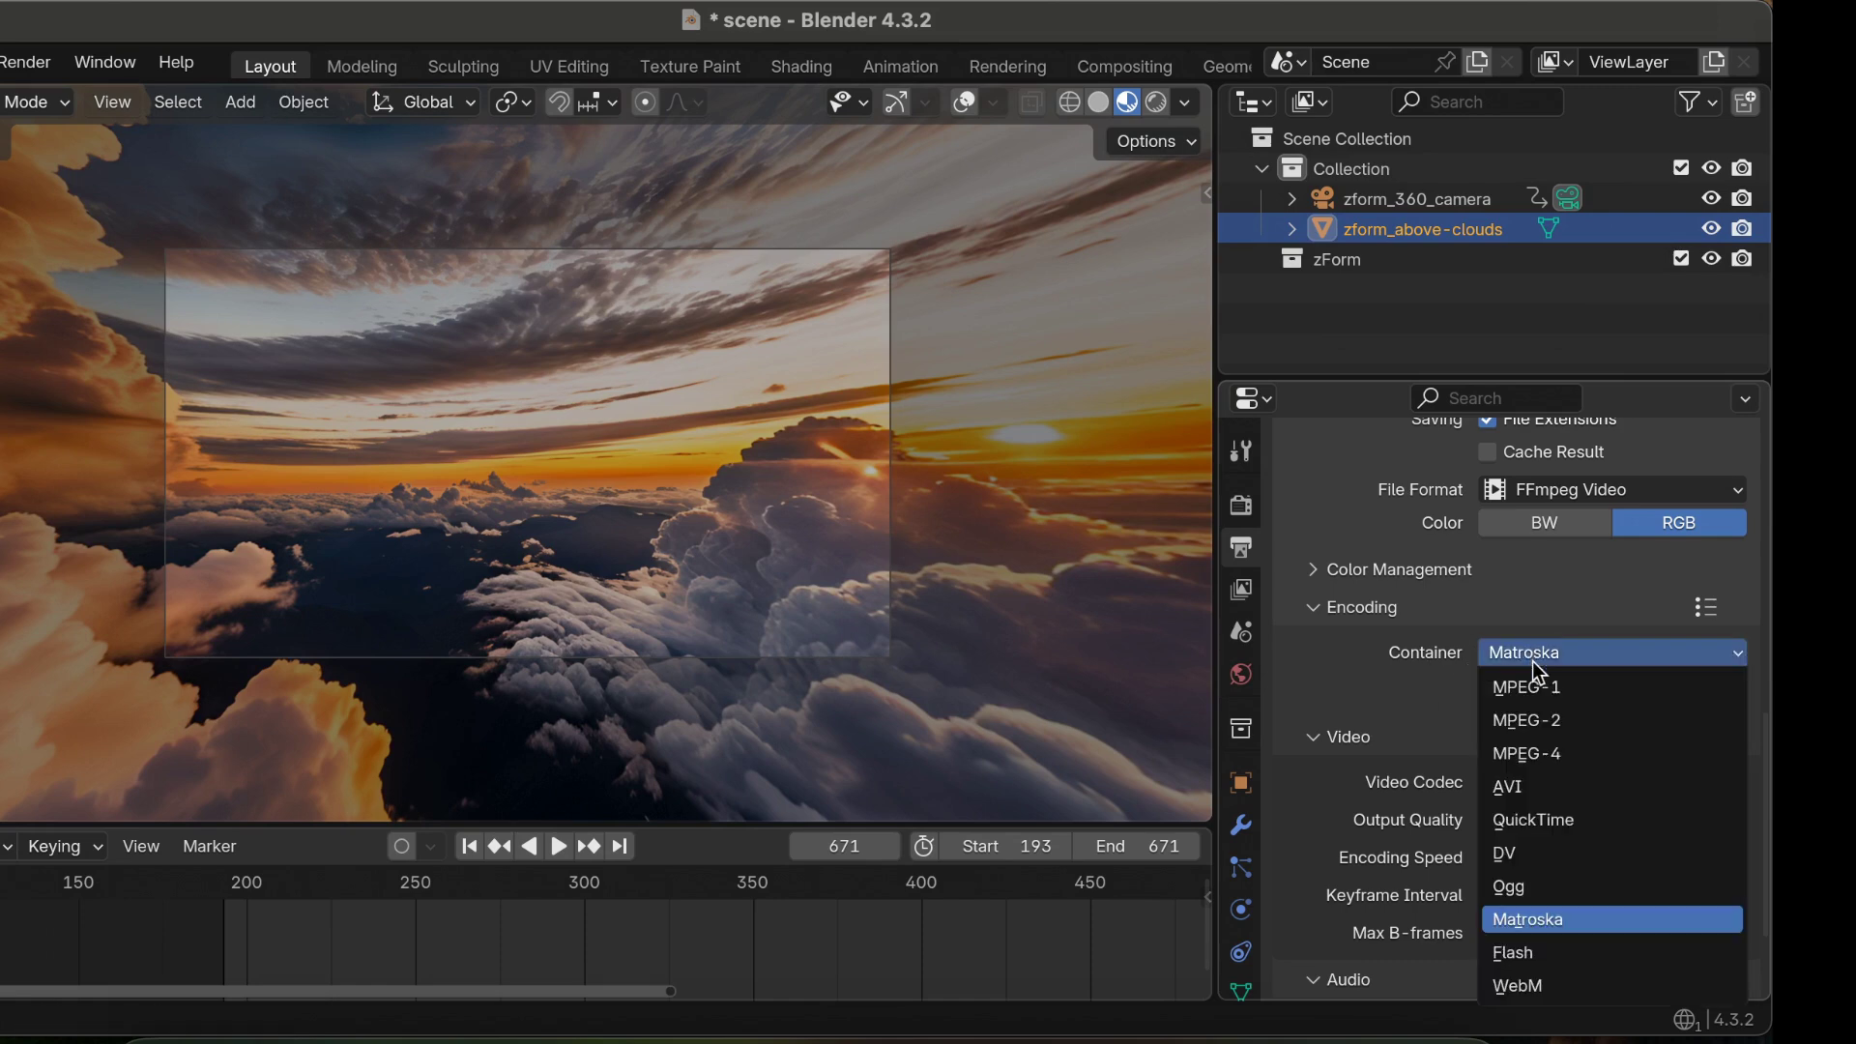
pyautogui.click(1591, 760)
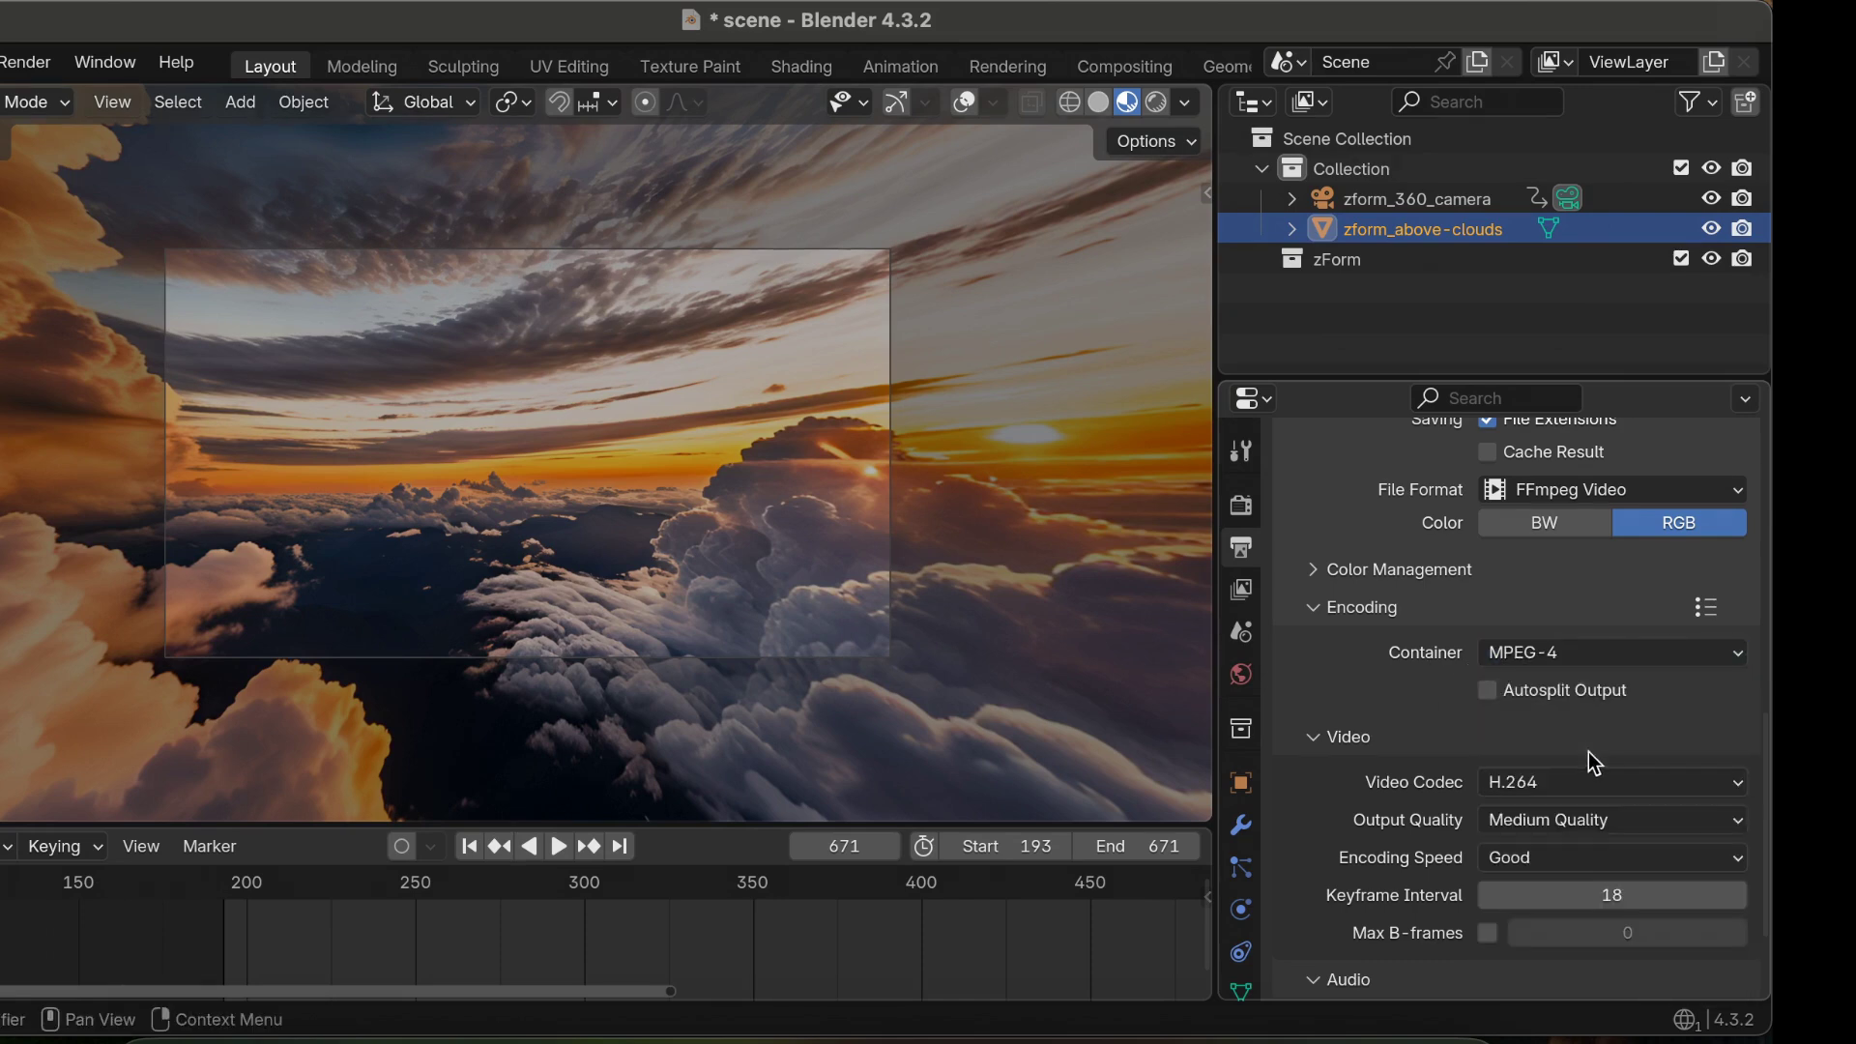
# - Set the output file to clouds in the Downloads folder
pyautogui.scroll(5, 1360, 667)
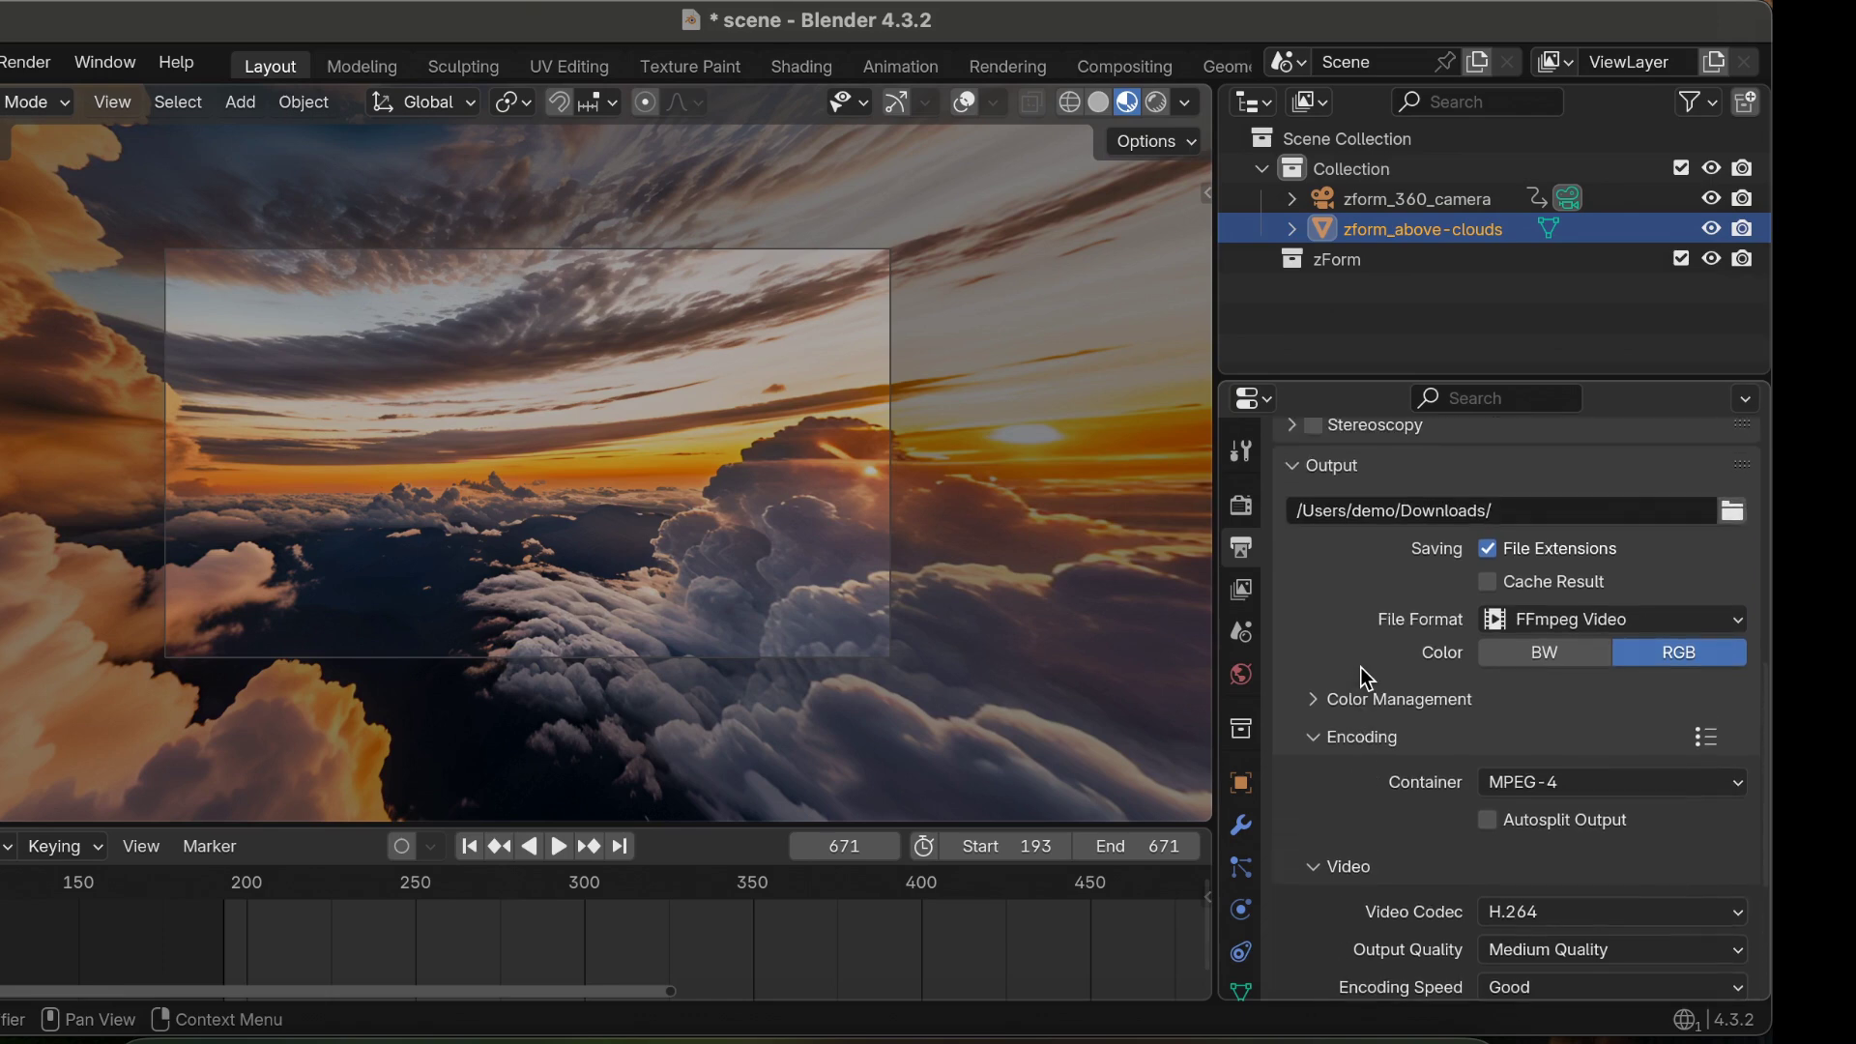
pyautogui.scroll(1, 1360, 667)
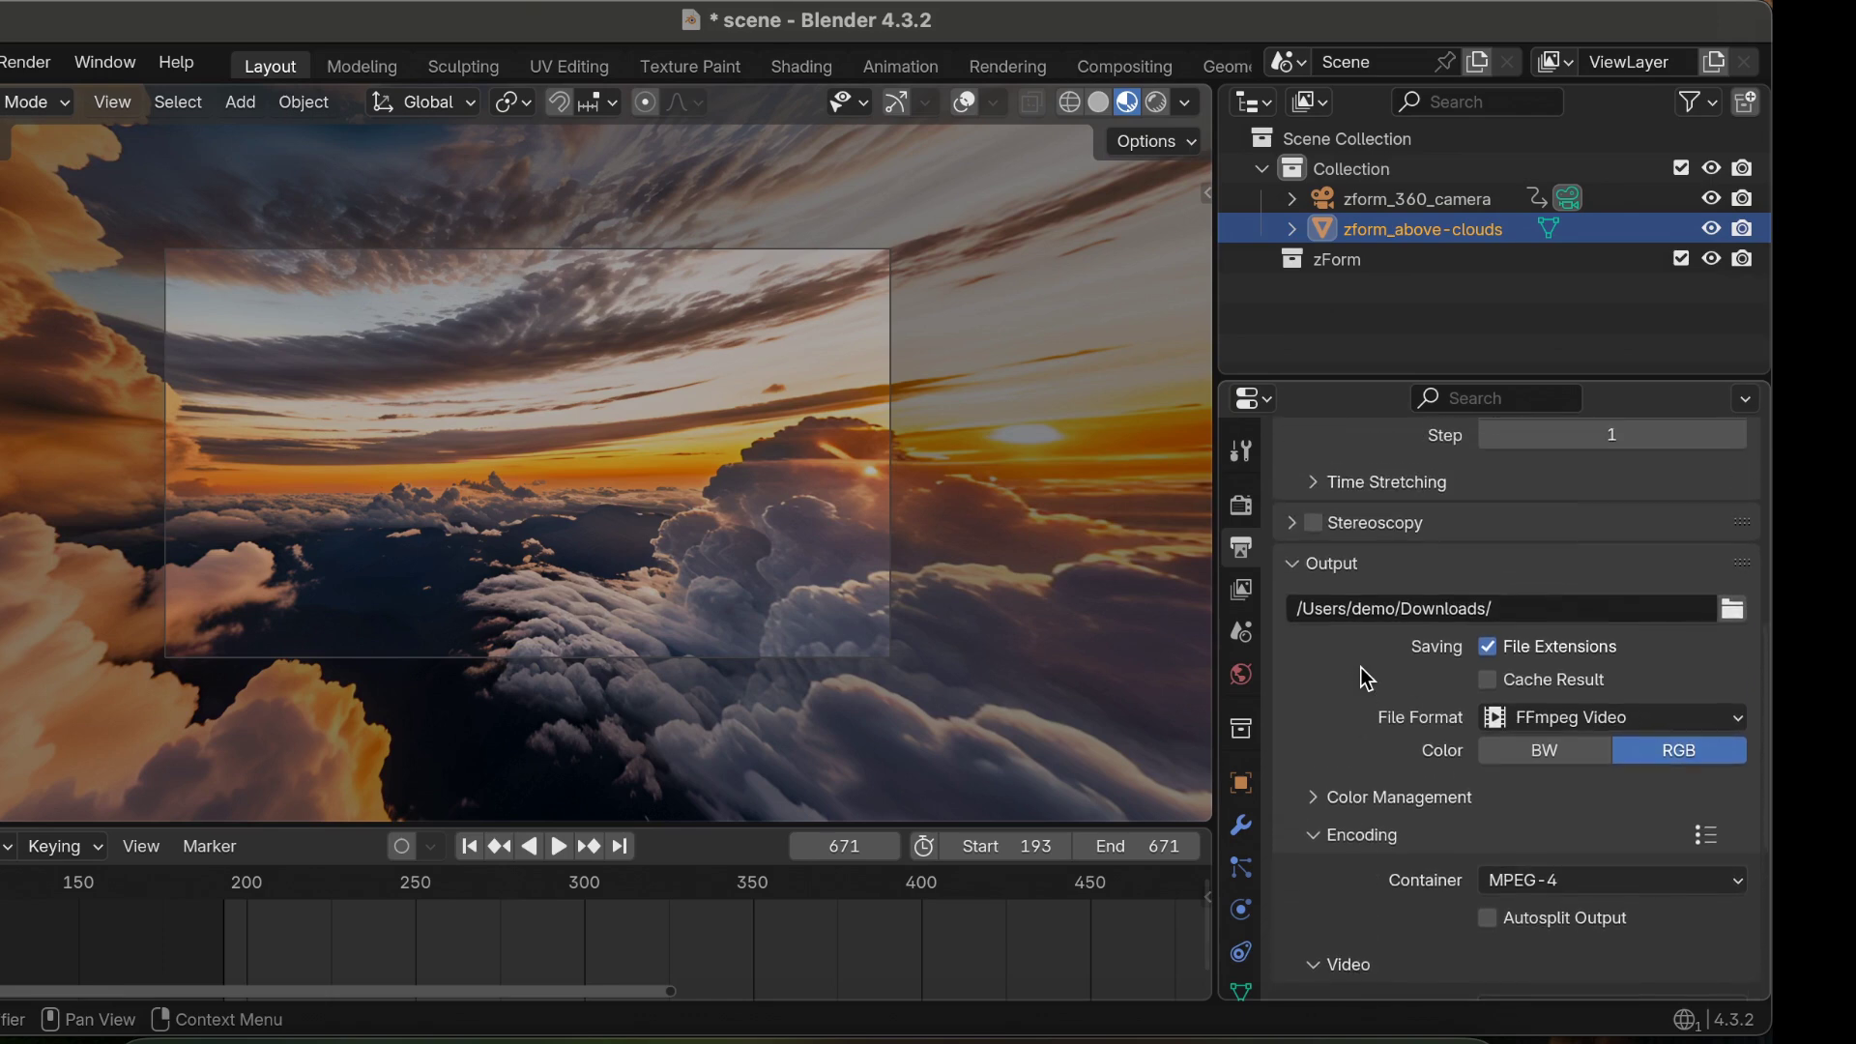
pyautogui.click(1732, 615)
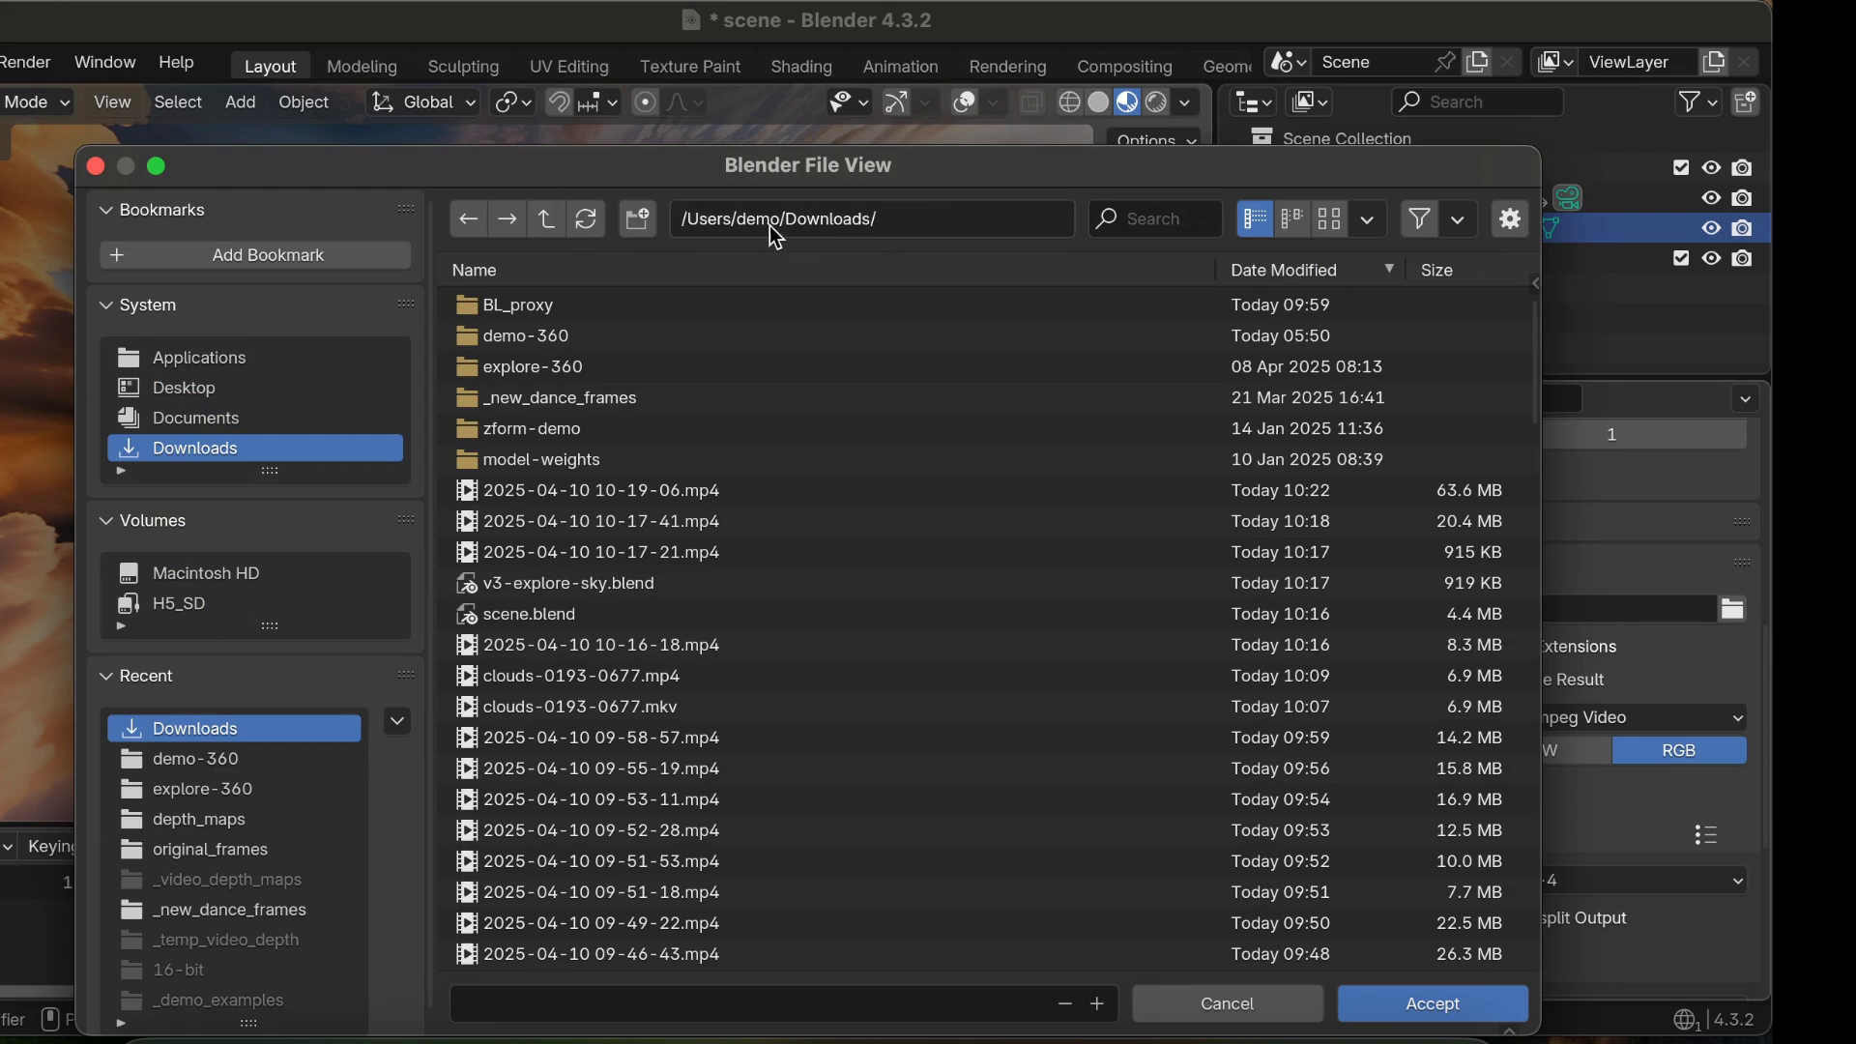
pyautogui.click(661, 993)
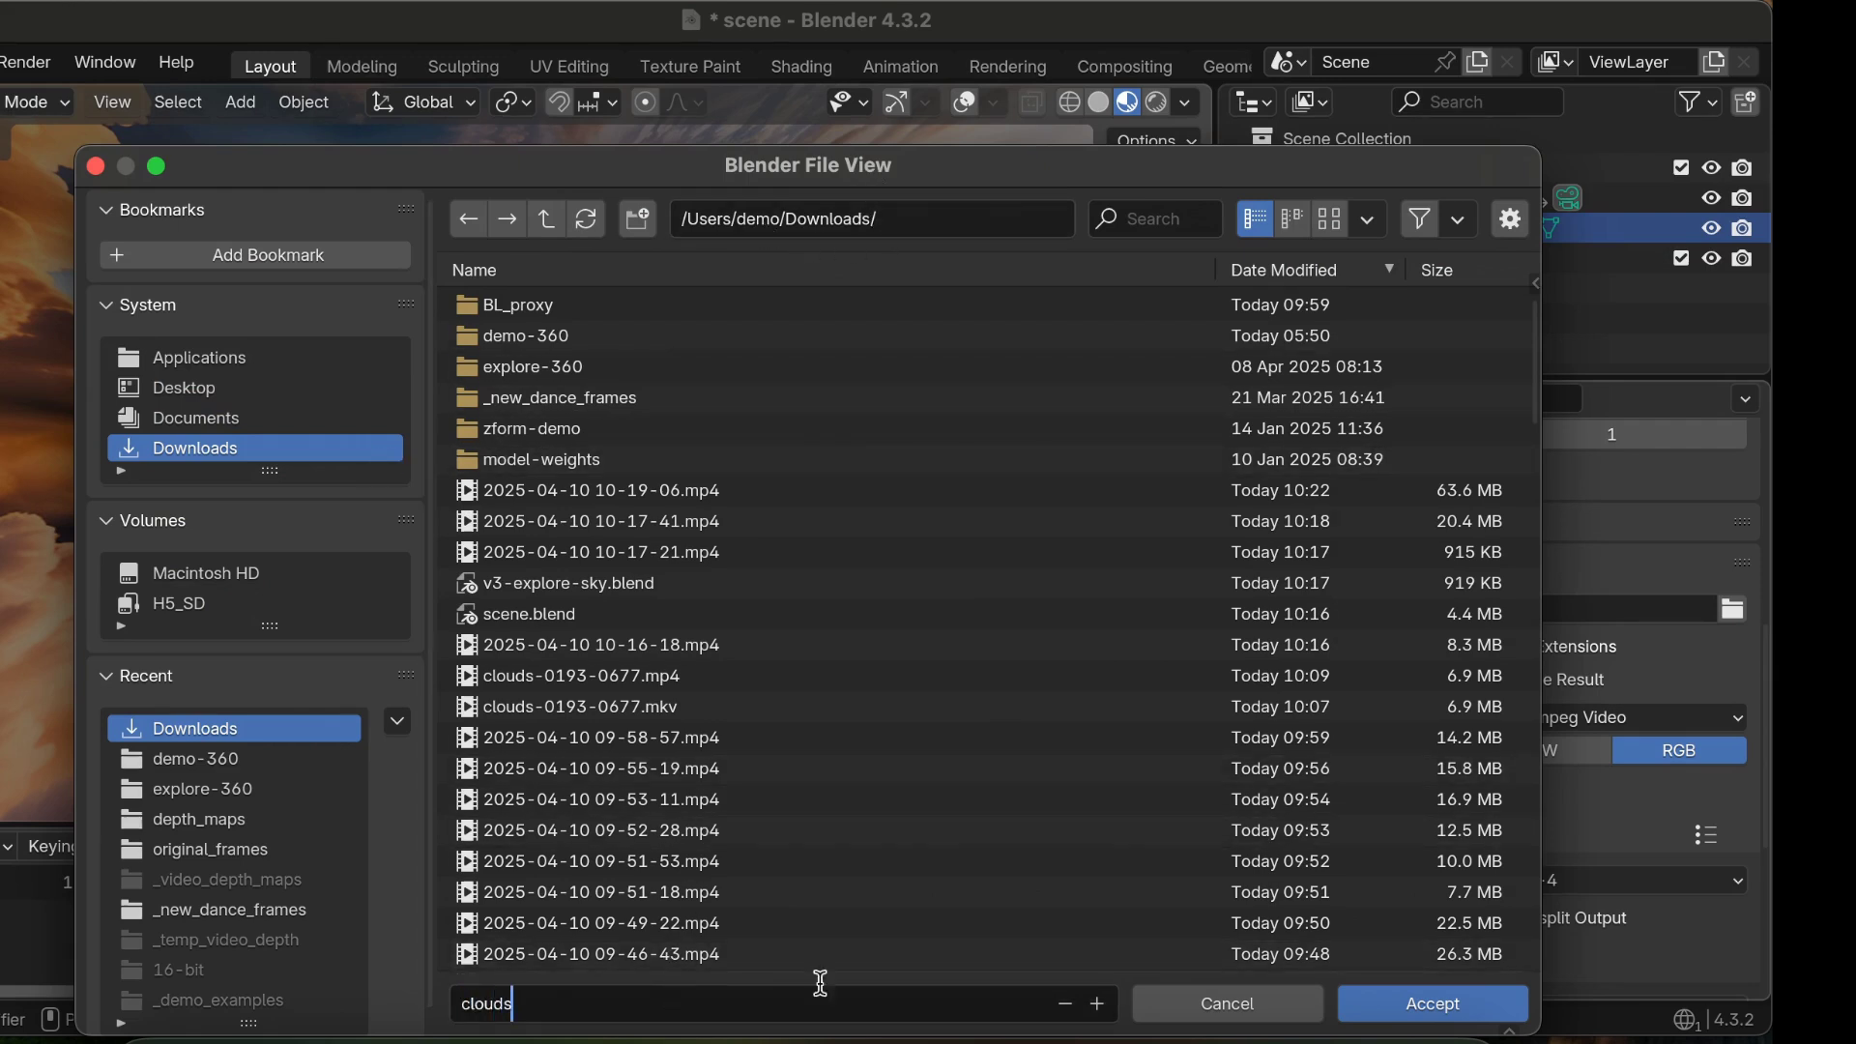
pyautogui.click(1436, 1004)
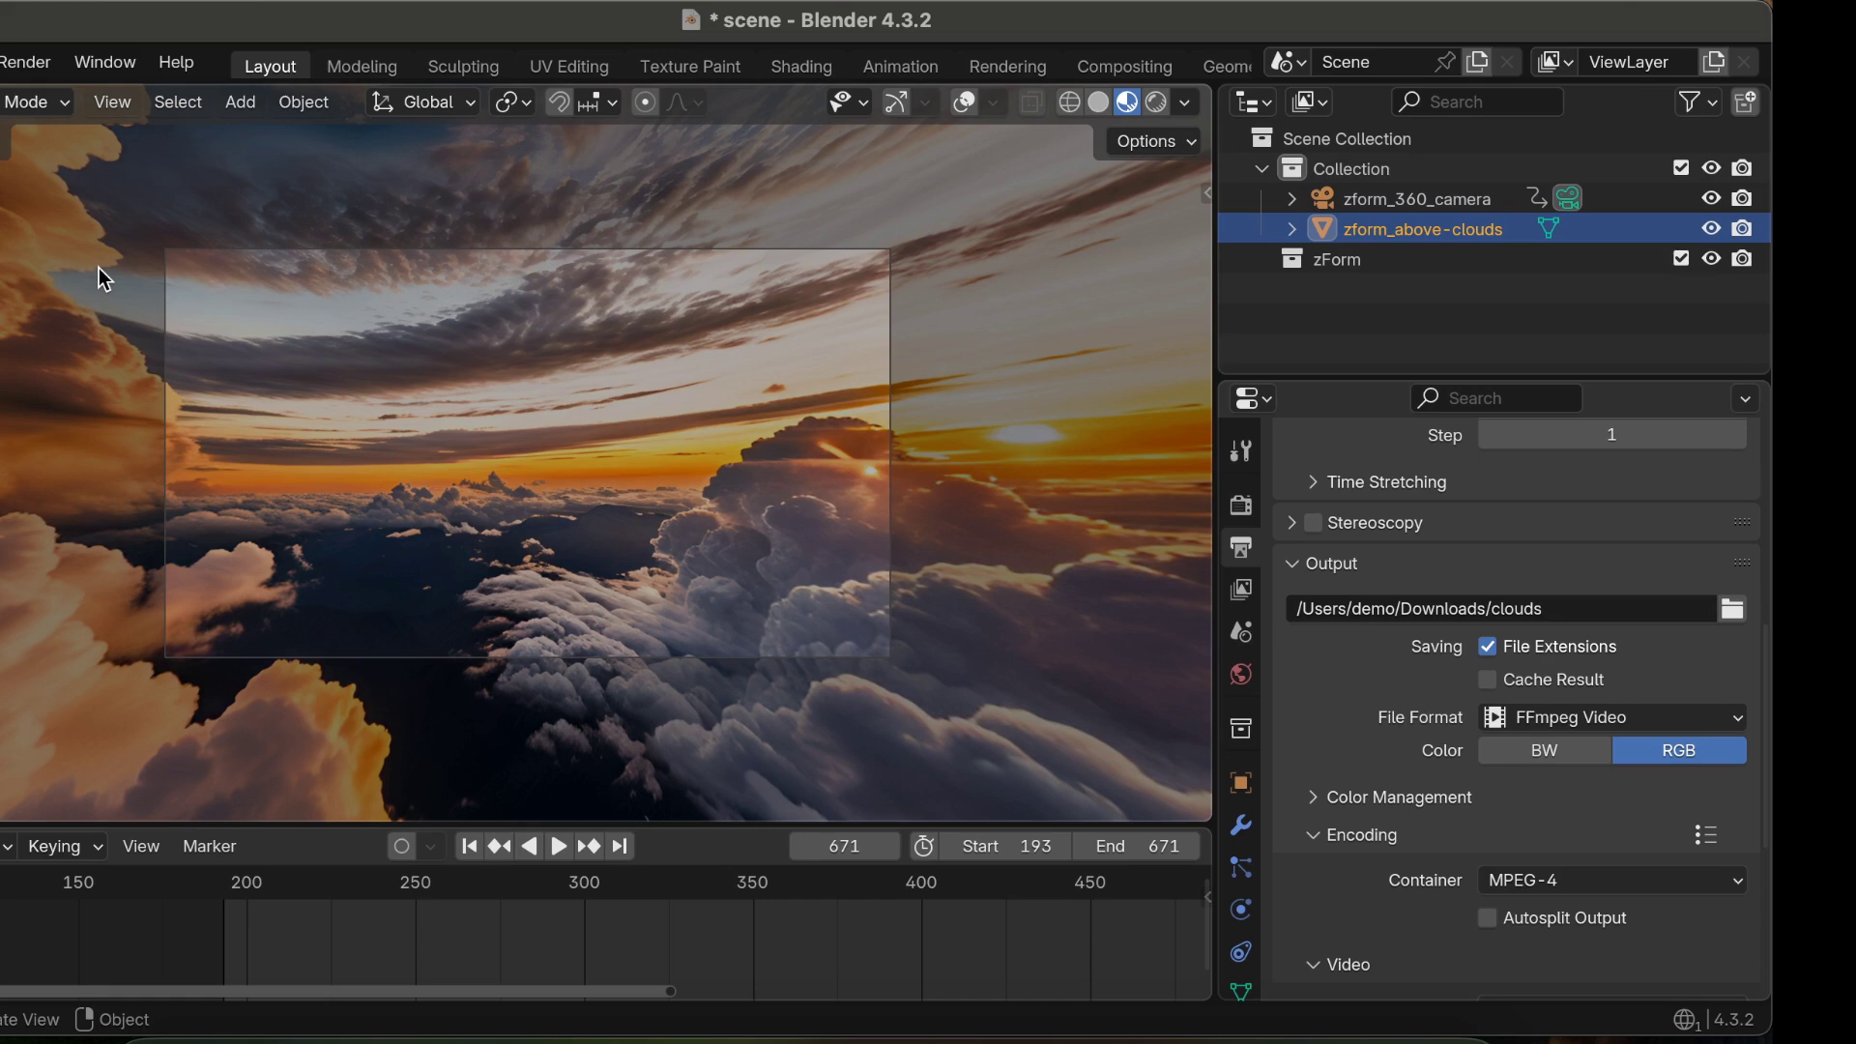
# - Render the viewport animation of the camera path and preview the resulting clouds0193-0671.mp4
pyautogui.click(112, 103)
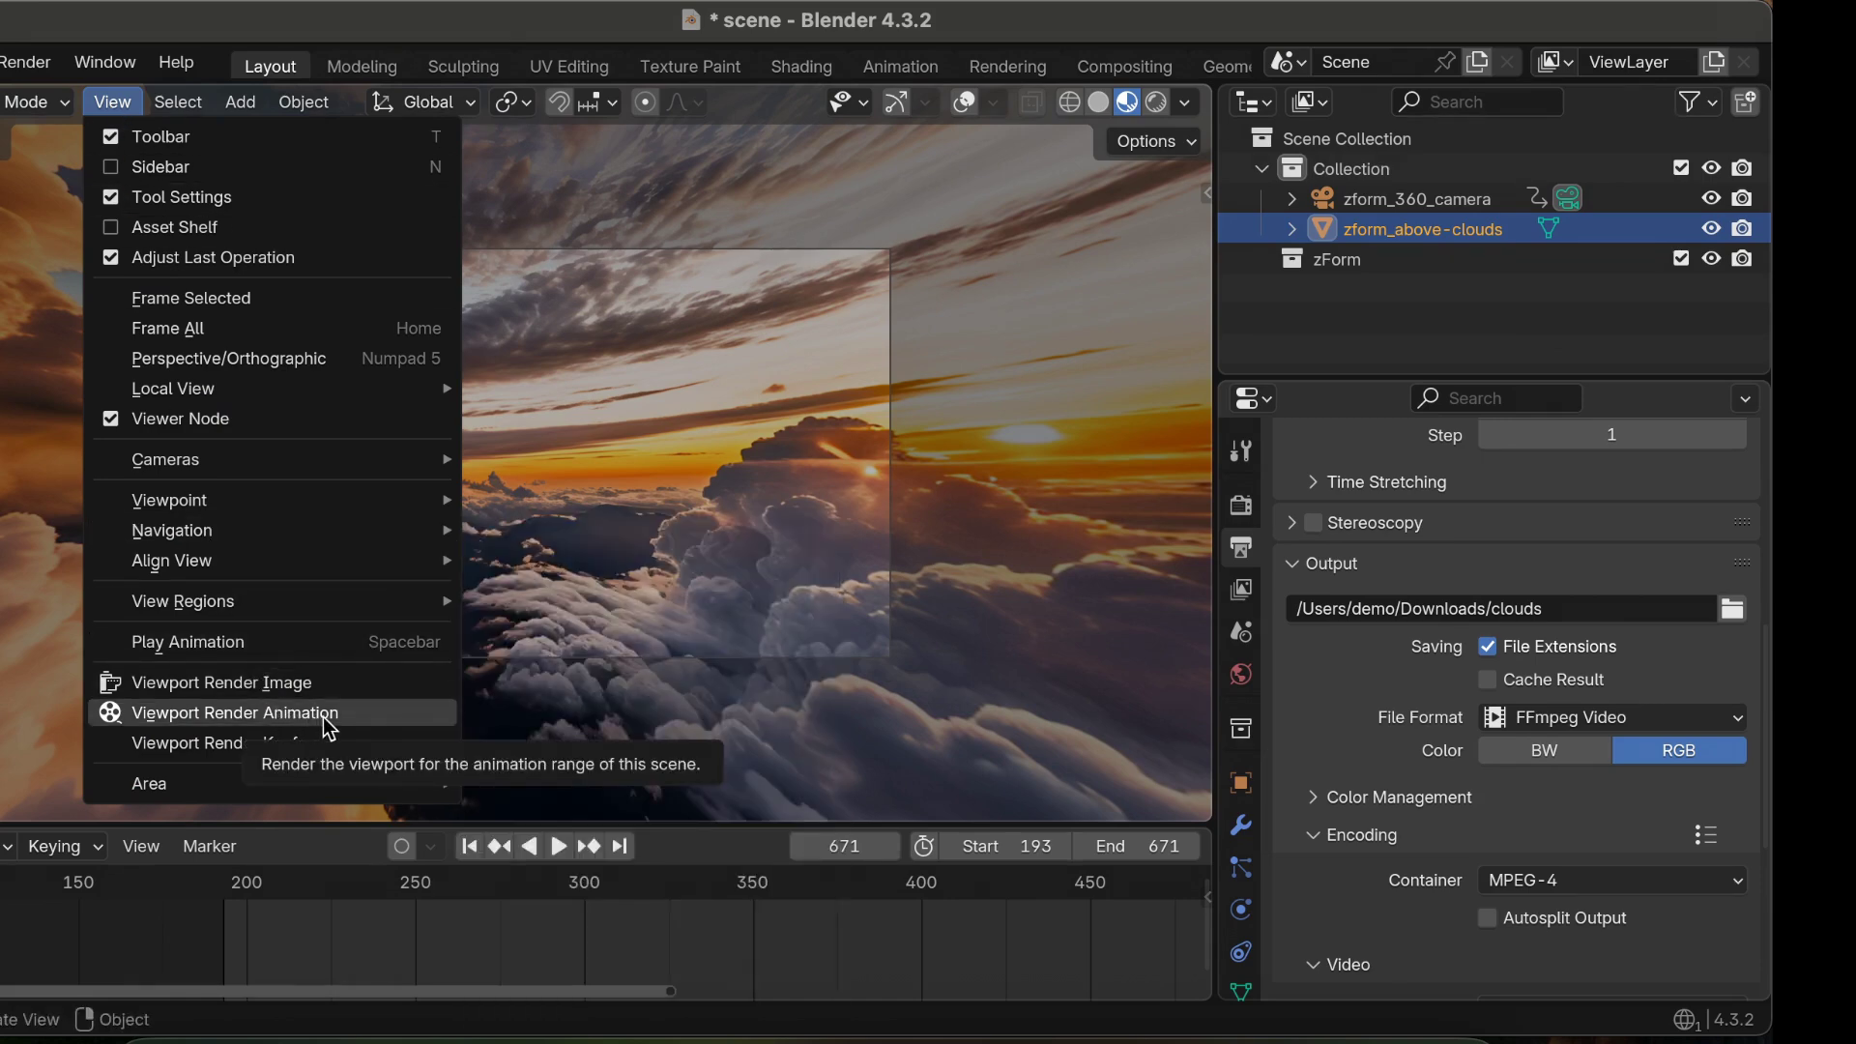
pyautogui.click(414, 720)
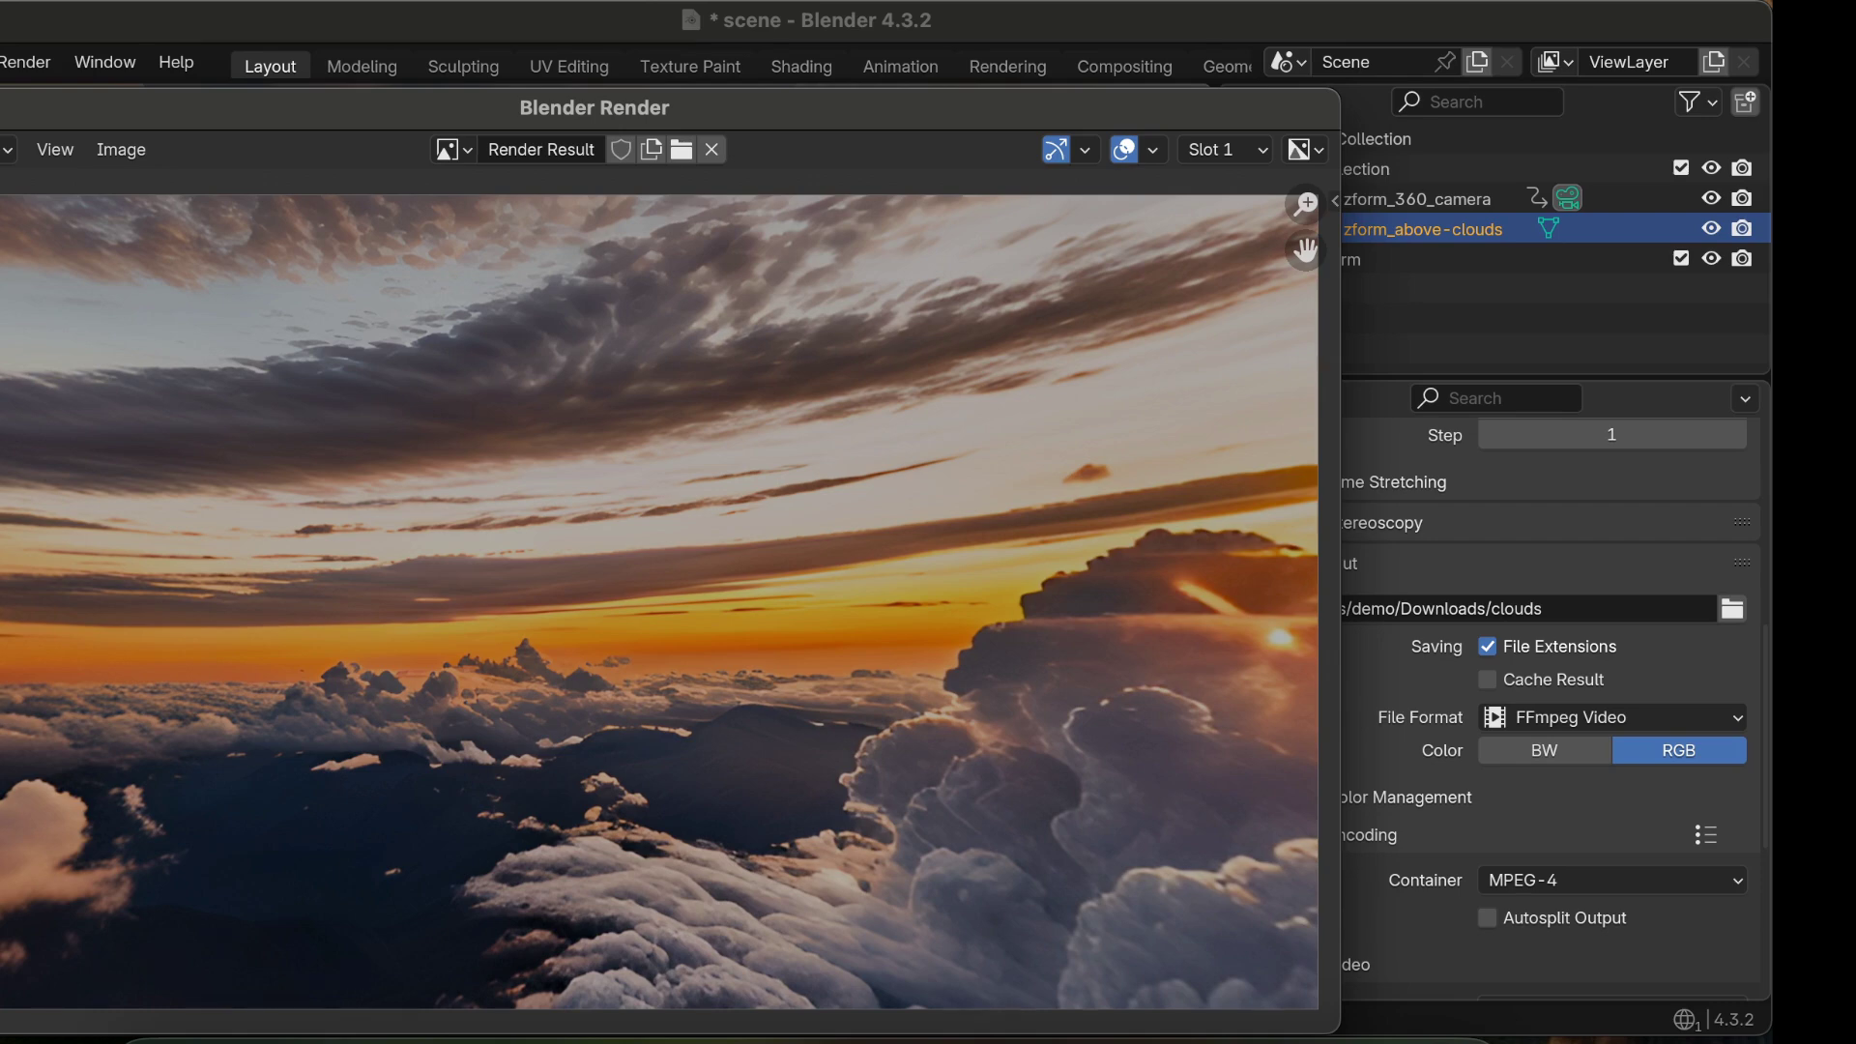
pyautogui.press('space')
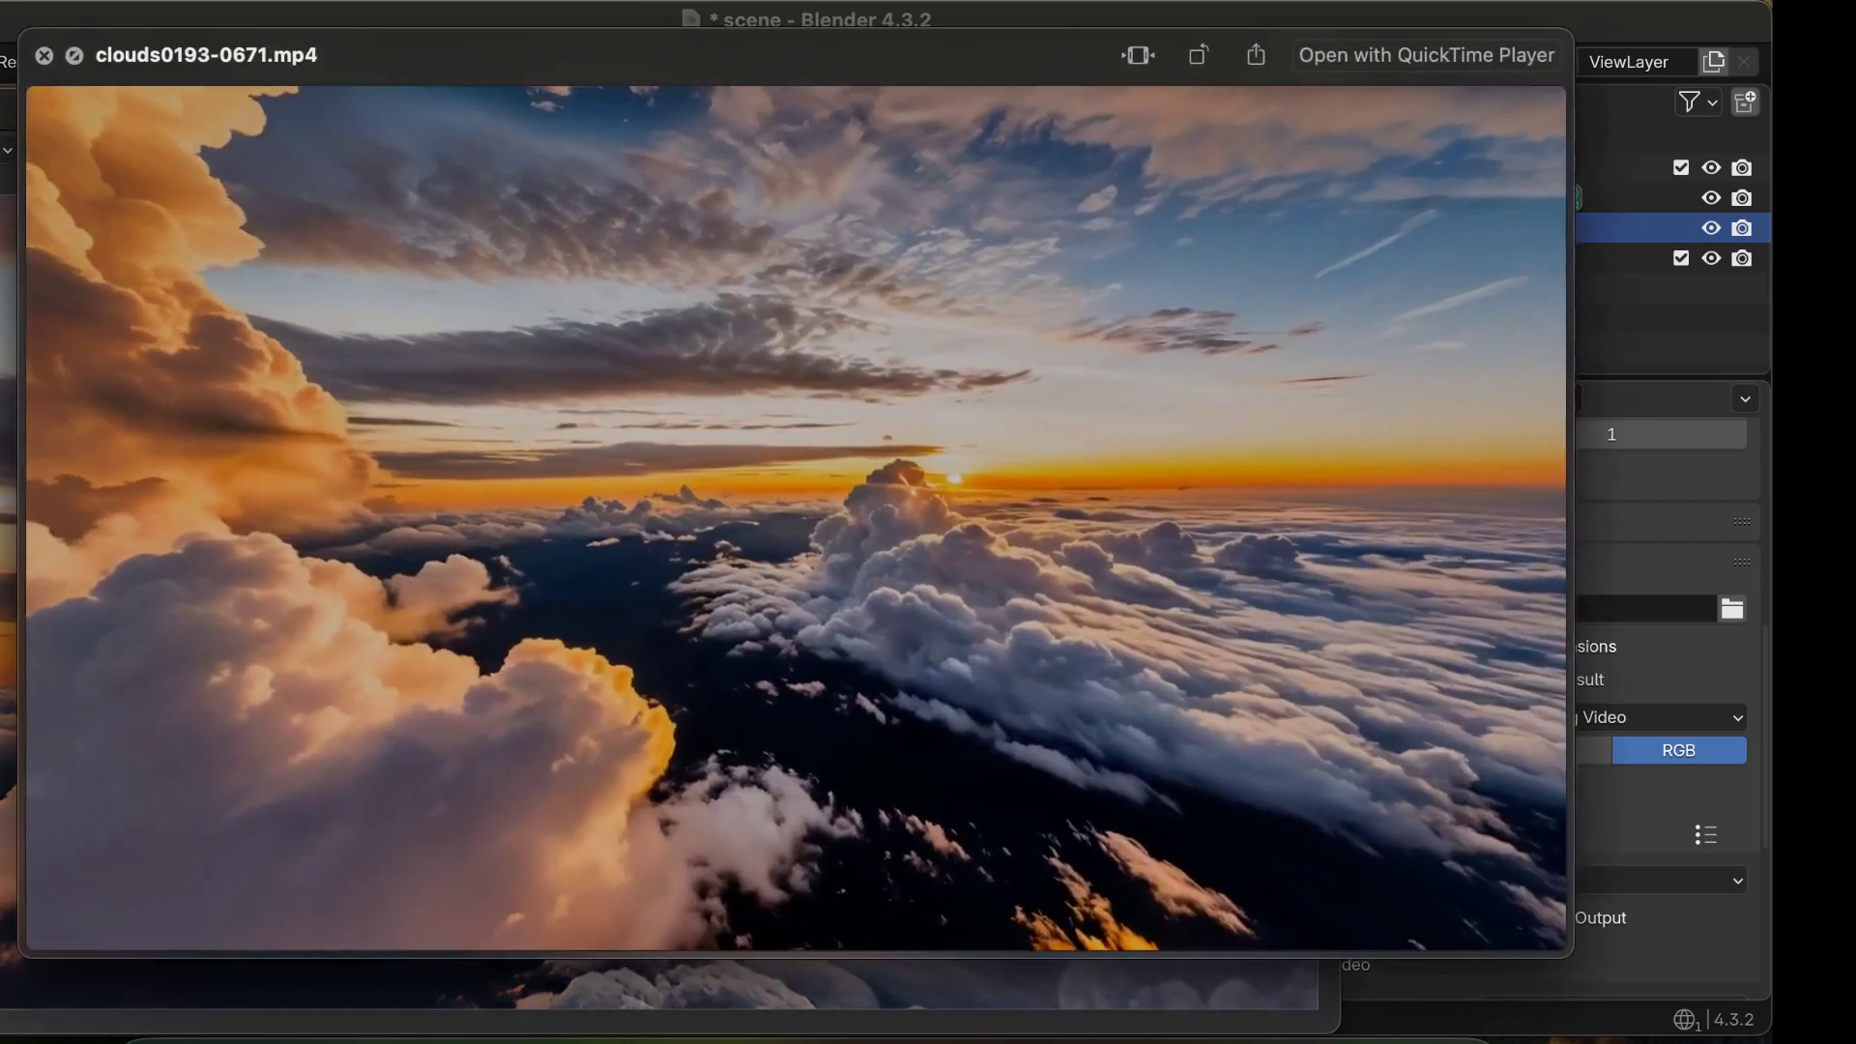